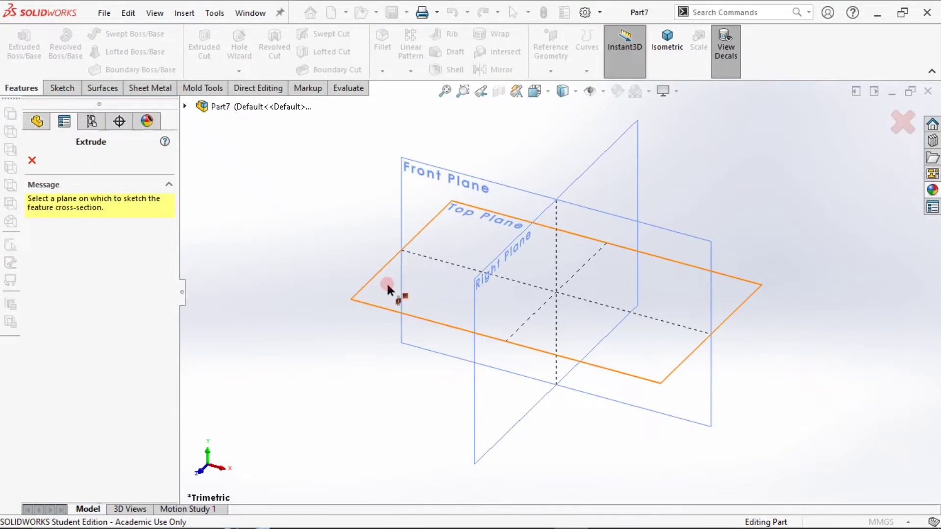
# Start a sketch on the Top Plane and draw three concentric circles at the origin with radii of about 35, 49 and 74 mm
pyautogui.click(385, 274)
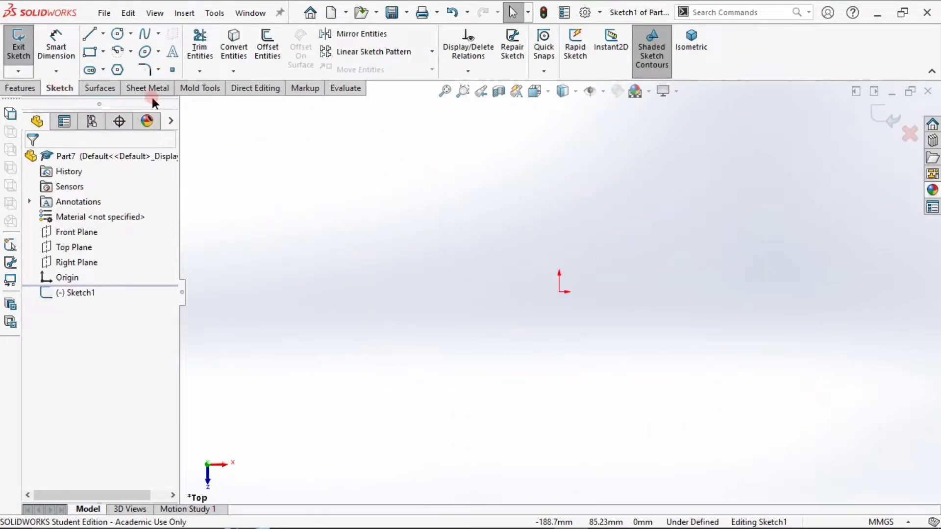
pyautogui.click(120, 34)
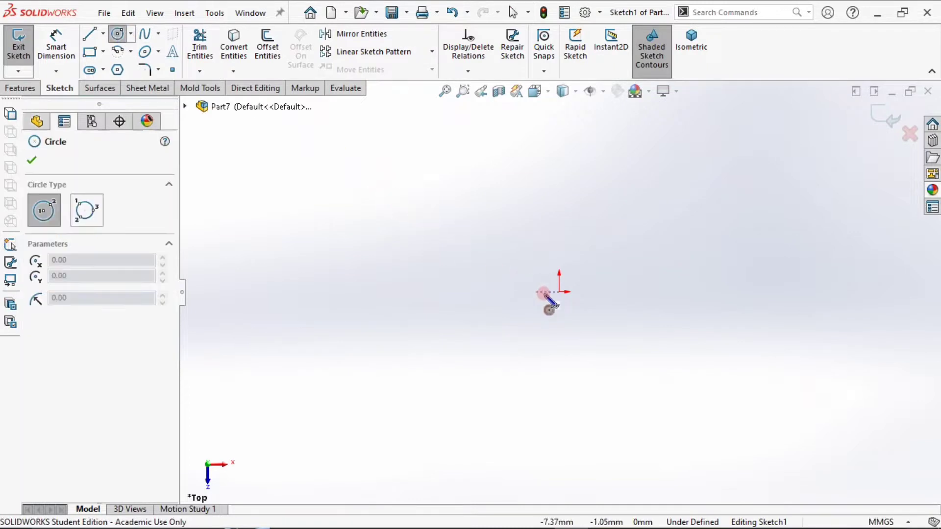
pyautogui.click(559, 291)
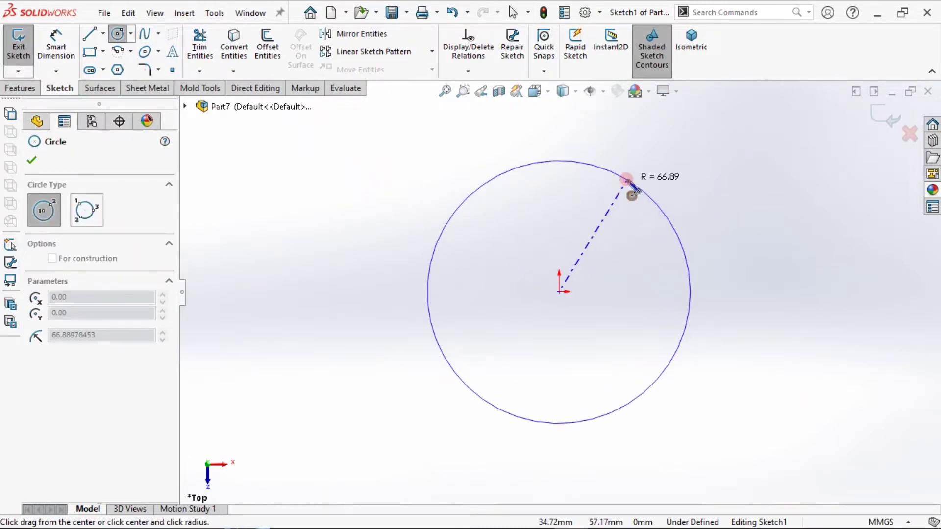
pyautogui.click(578, 226)
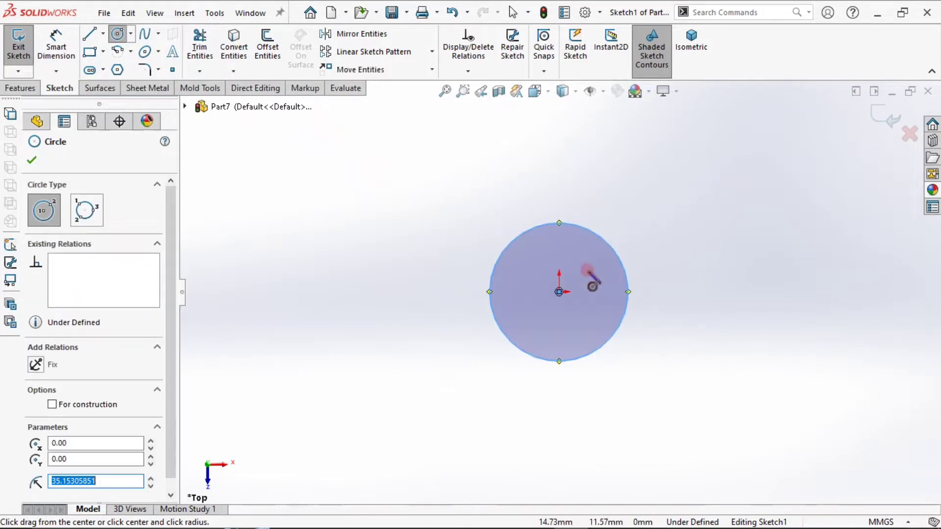
pyautogui.click(560, 291)
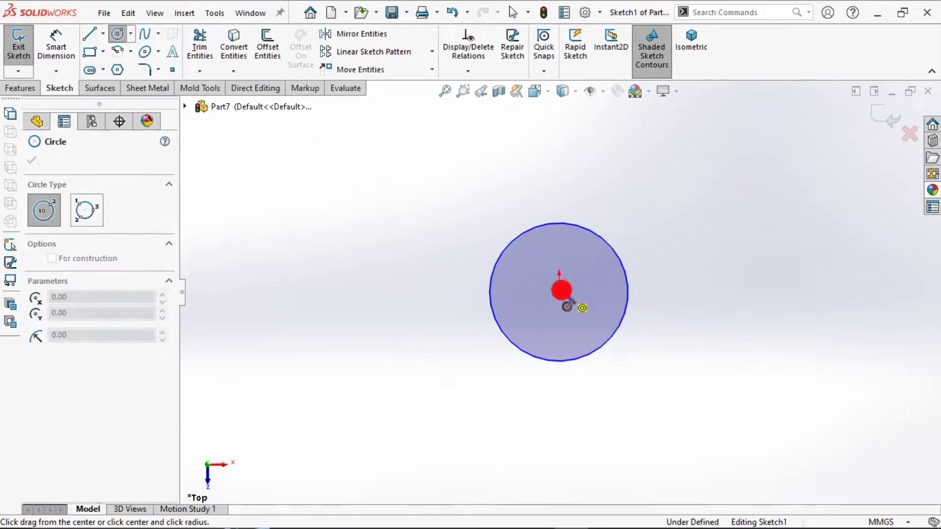
pyautogui.click(615, 218)
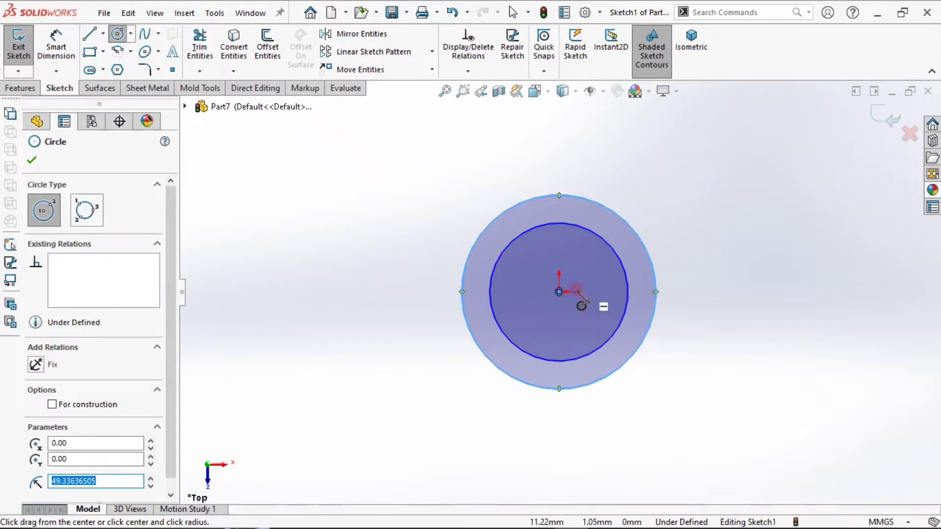
pyautogui.click(567, 311)
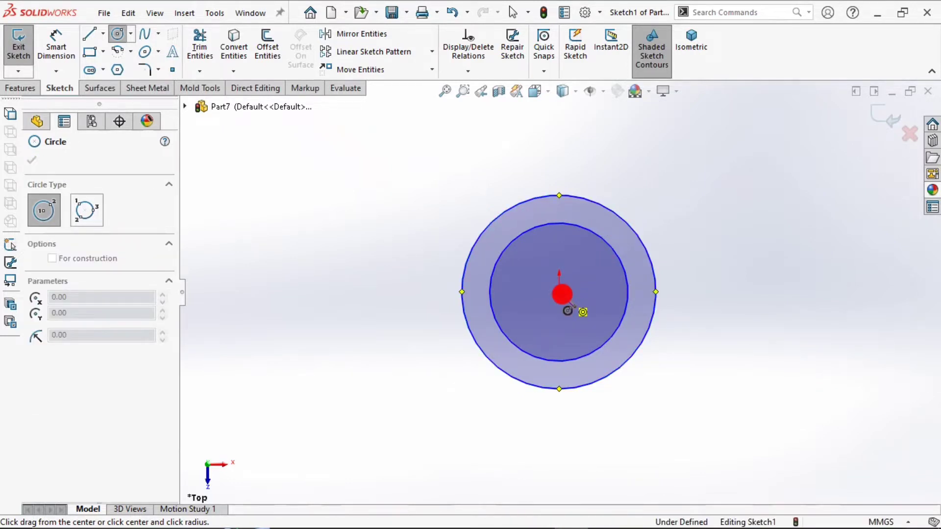
pyautogui.click(559, 292)
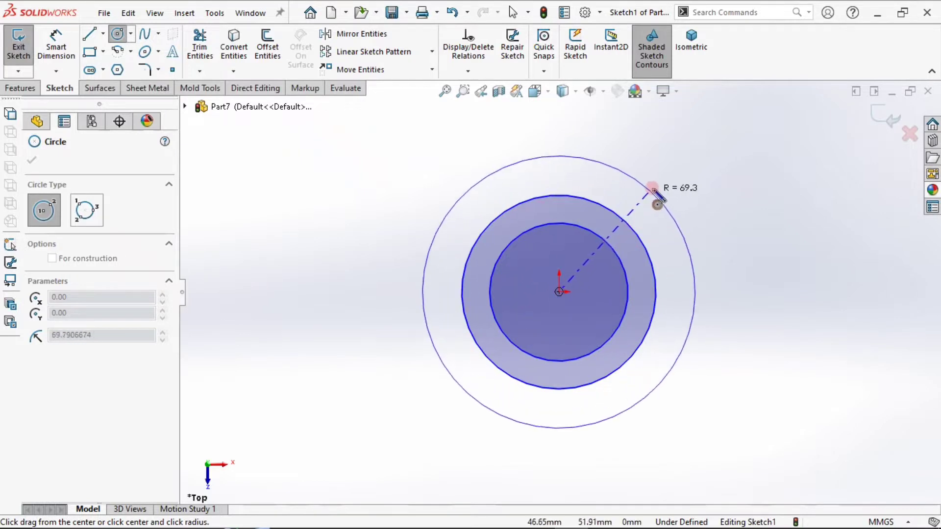
pyautogui.click(659, 188)
# Dimension the outer circle's diameter to 70 mm and the middle circle's diameter to 44 mm
pyautogui.click(57, 47)
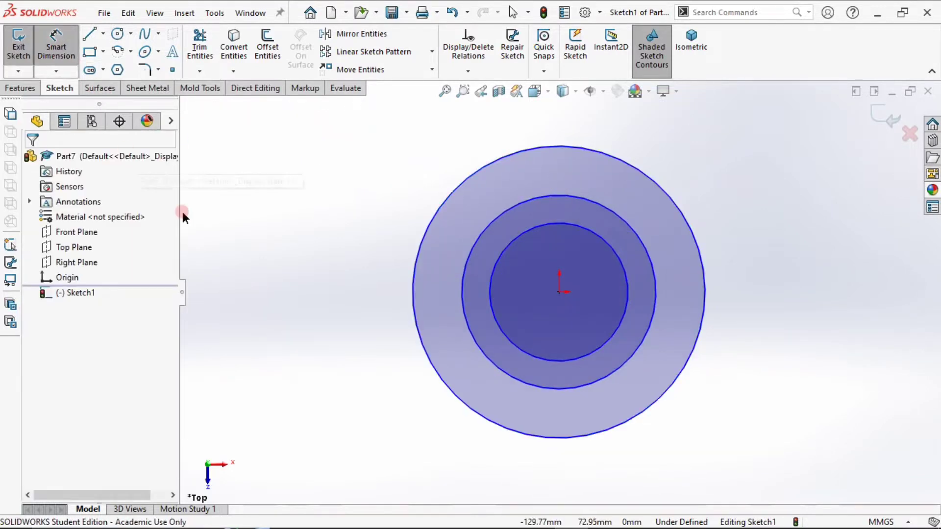
pyautogui.click(418, 273)
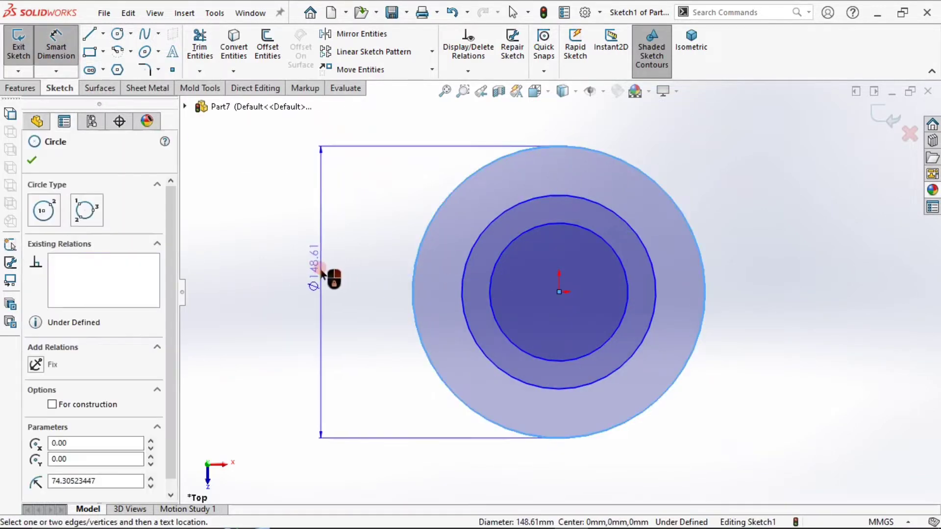
pyautogui.click(260, 267)
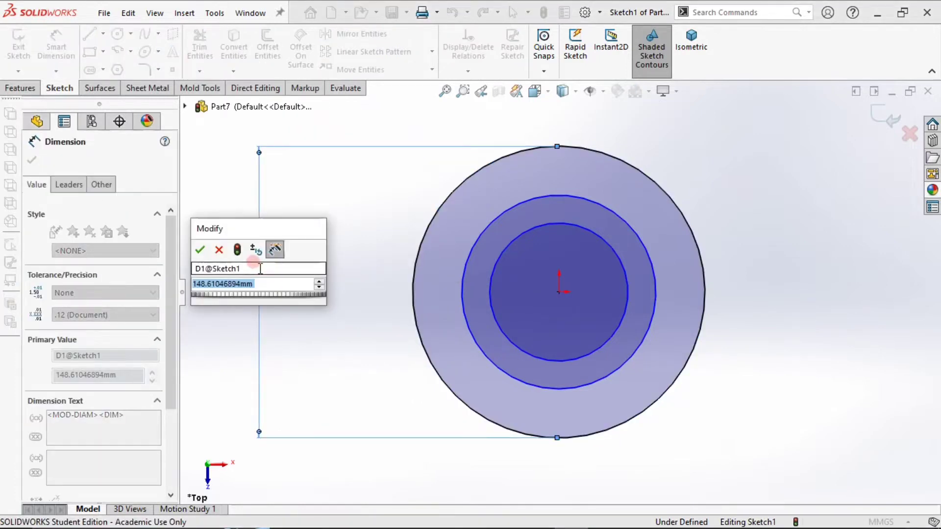
pyautogui.write('70')
pyautogui.press('Return')
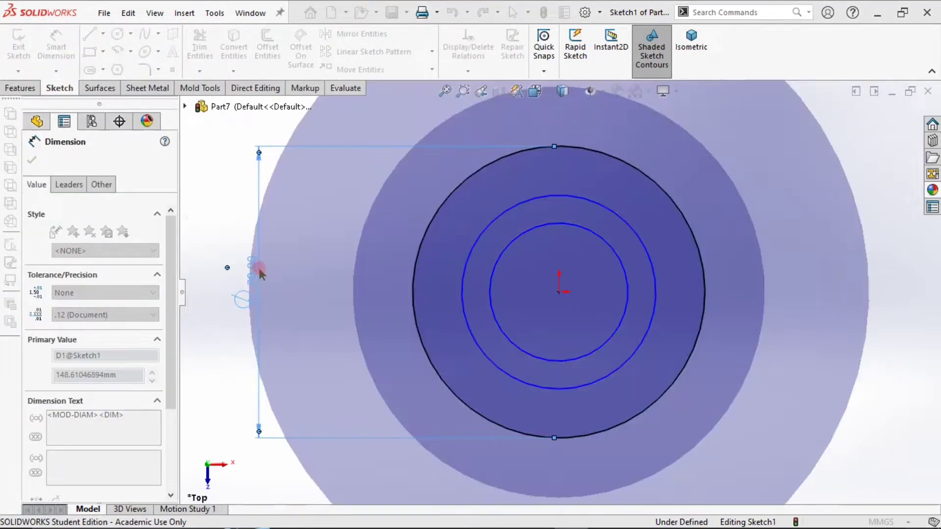
pyautogui.click(466, 287)
pyautogui.click(294, 263)
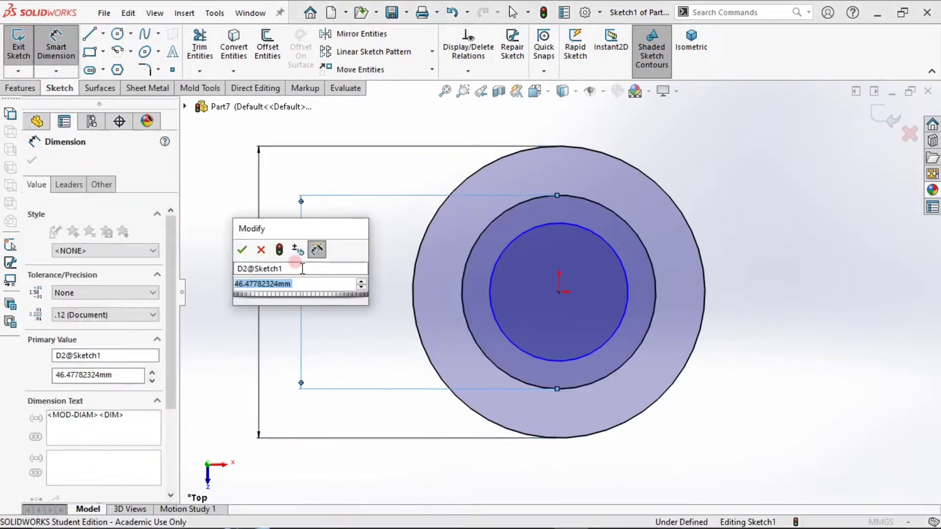
pyautogui.write('44')
pyautogui.press('Return')
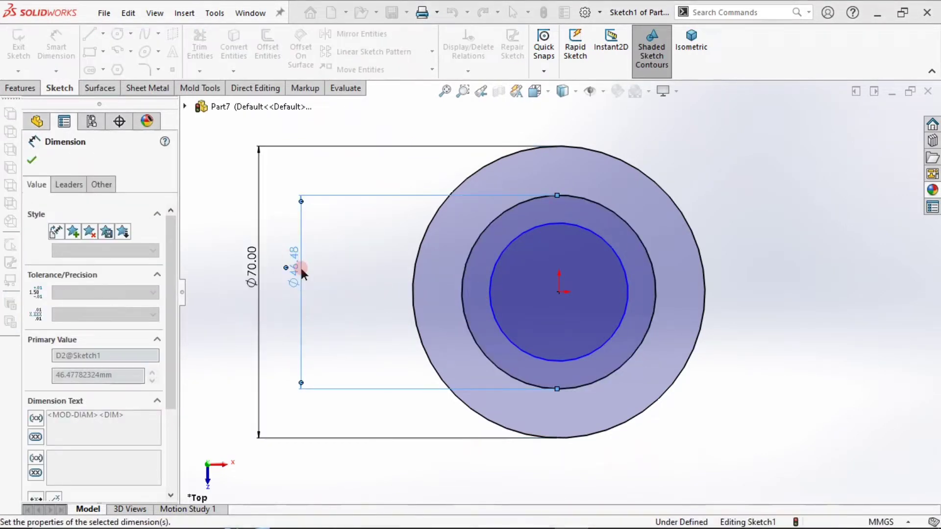
# Dimension the innermost circle's diameter to 30 mm
pyautogui.click(491, 279)
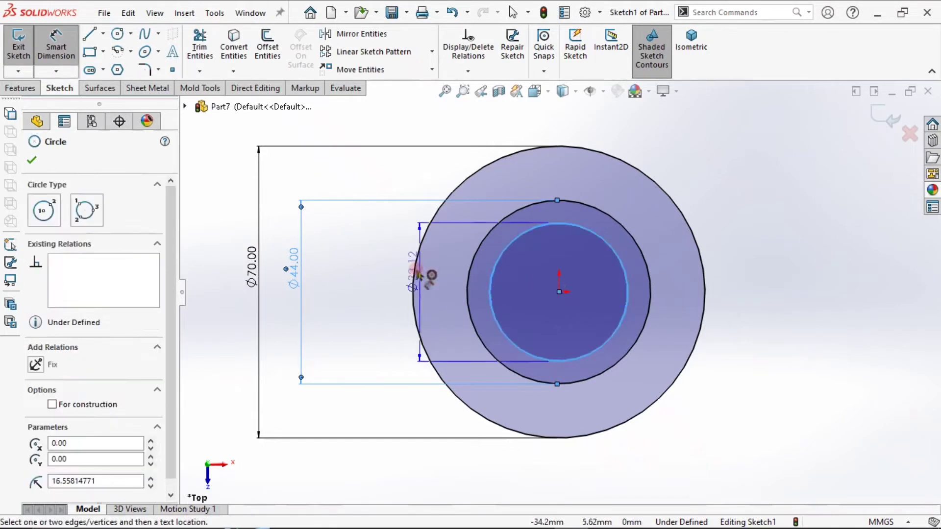
pyautogui.click(362, 263)
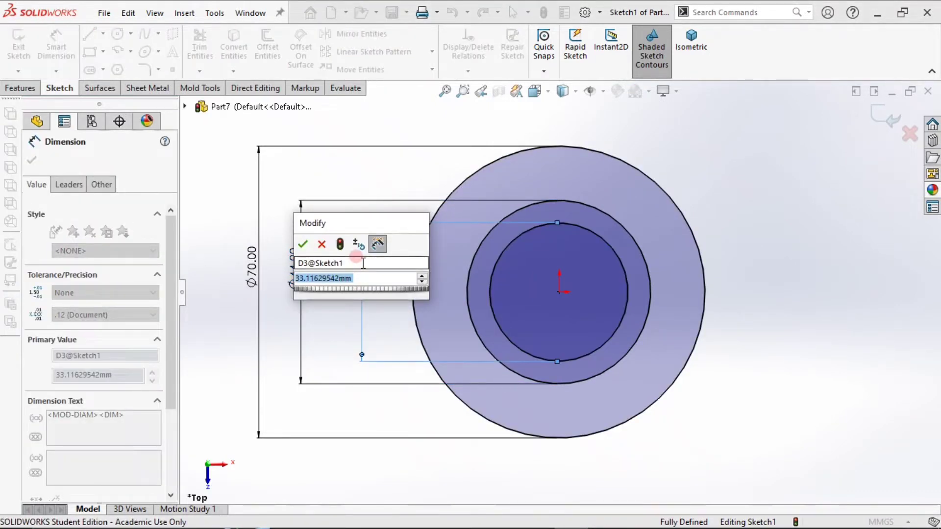
pyautogui.write('3.')
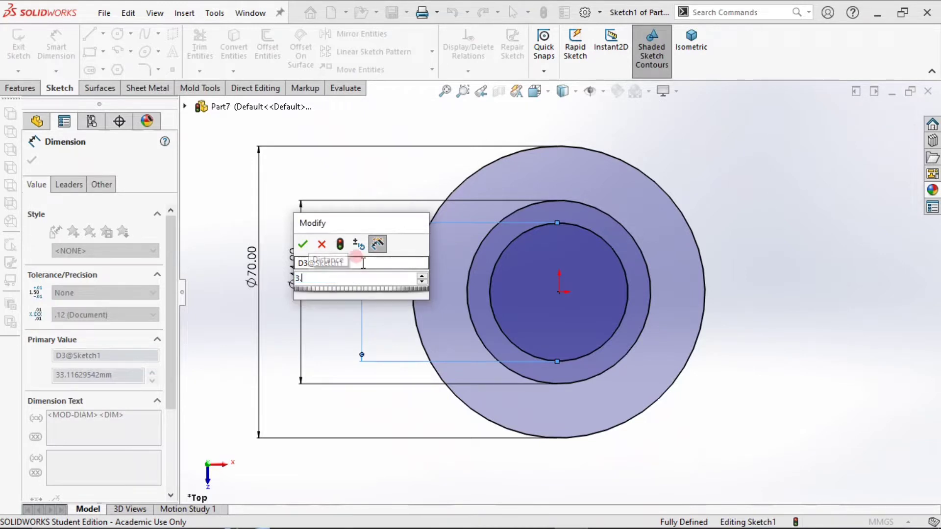
pyautogui.write('\\')
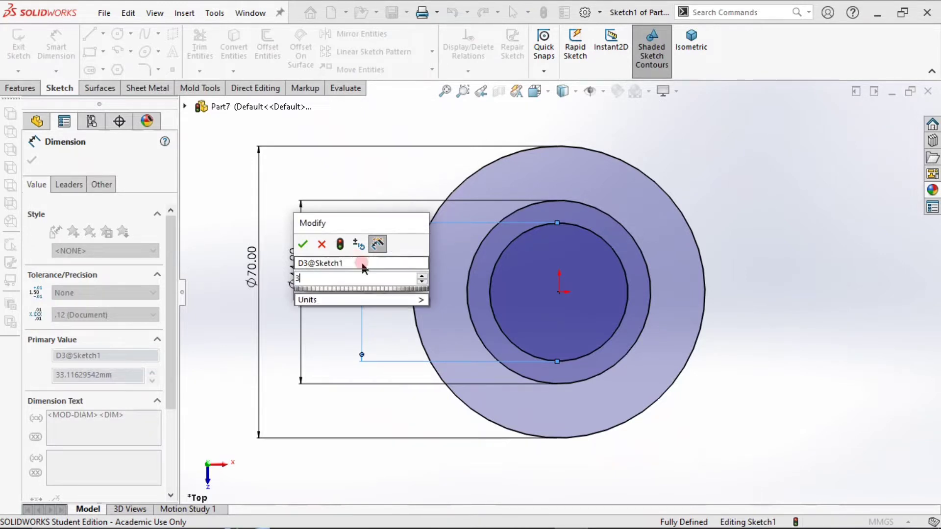
pyautogui.press('Return')
pyautogui.press('Escape')
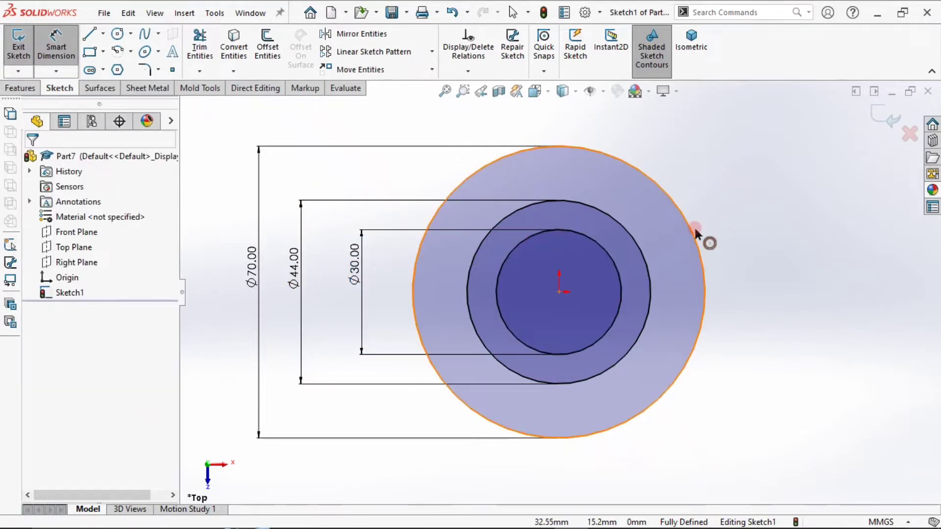
# Draw a horizontal centerline about 168 mm long rightward from the origin and a vertical one about 81 mm long upward from its end
pyautogui.click(102, 35)
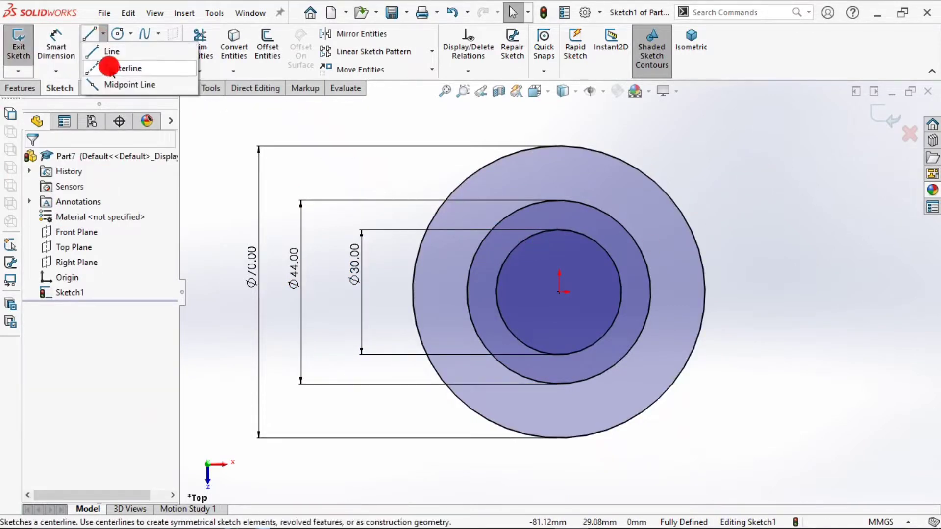
pyautogui.click(120, 67)
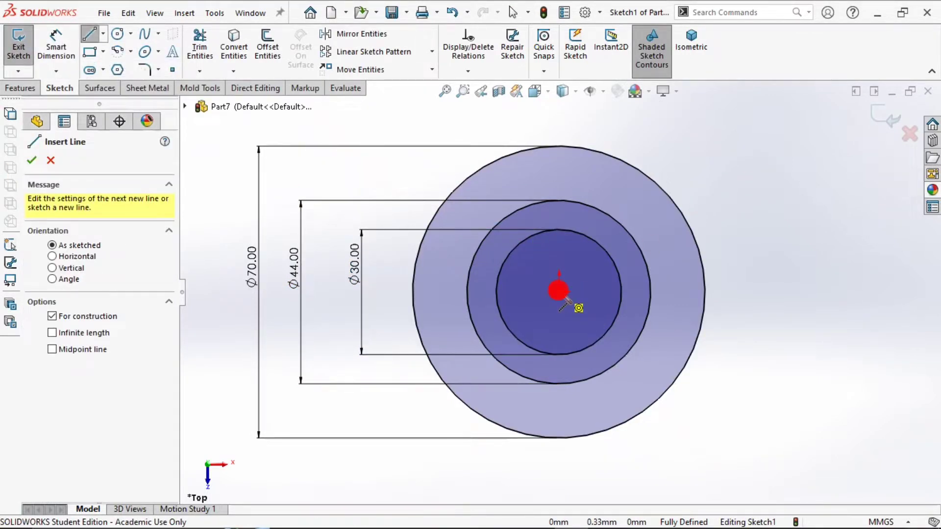
pyautogui.scroll(5, 559, 291)
pyautogui.click(559, 292)
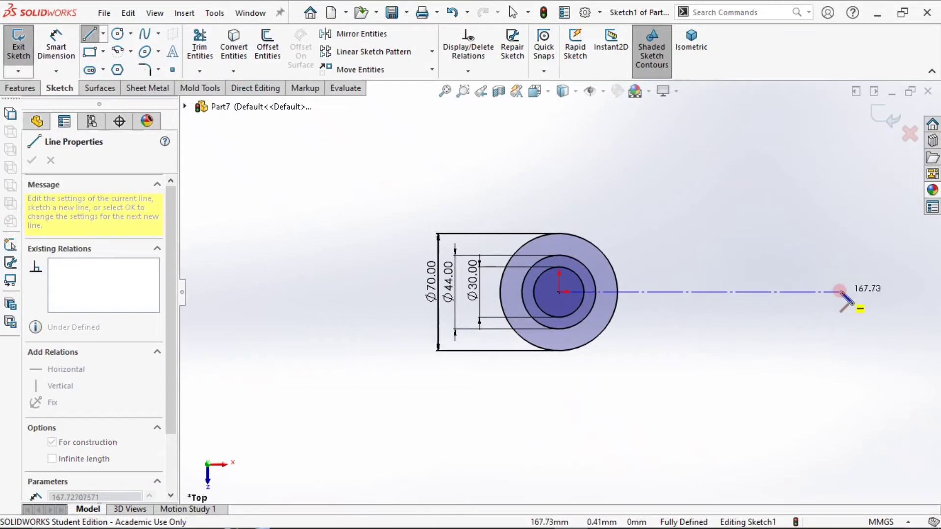
pyautogui.click(840, 292)
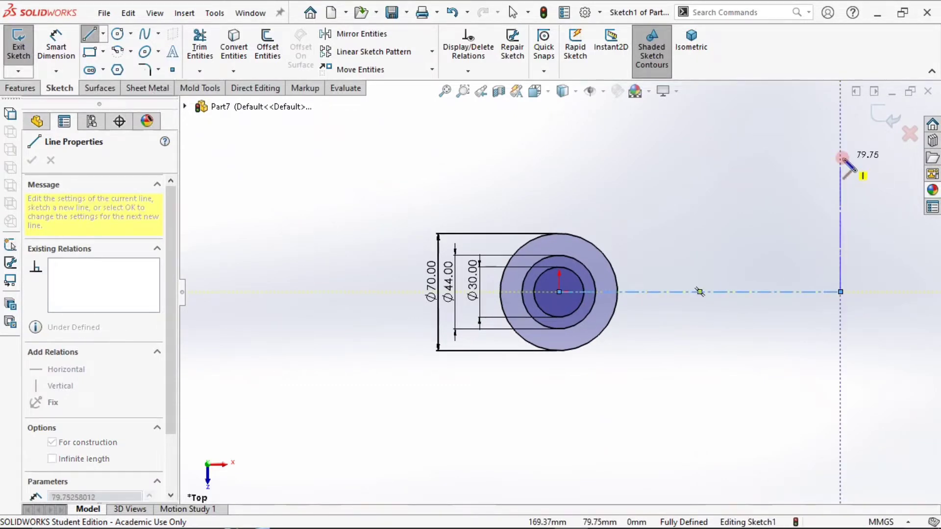
pyautogui.click(841, 157)
pyautogui.press('Escape')
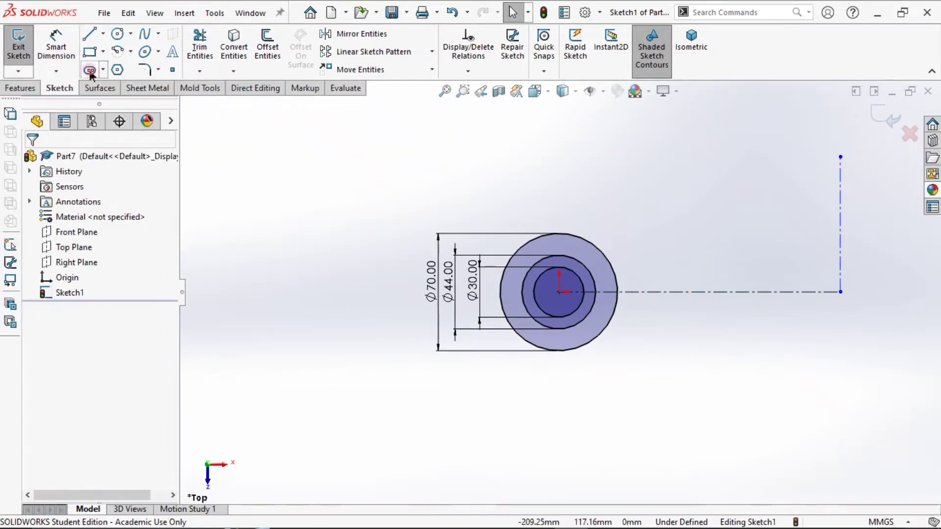
# Dimension the horizontal centerline to 100 mm and the vertical centerline to 55 mm
pyautogui.click(46, 48)
pyautogui.click(710, 293)
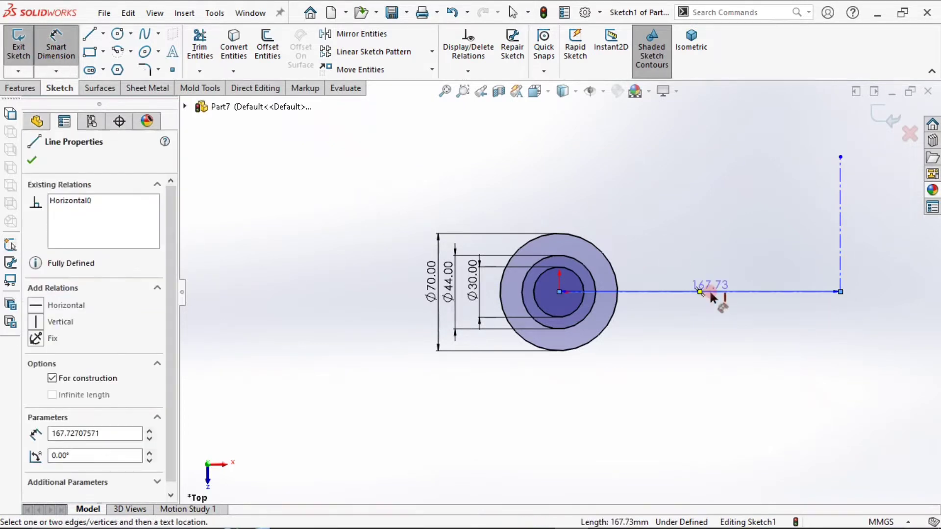
pyautogui.click(715, 378)
pyautogui.write('100')
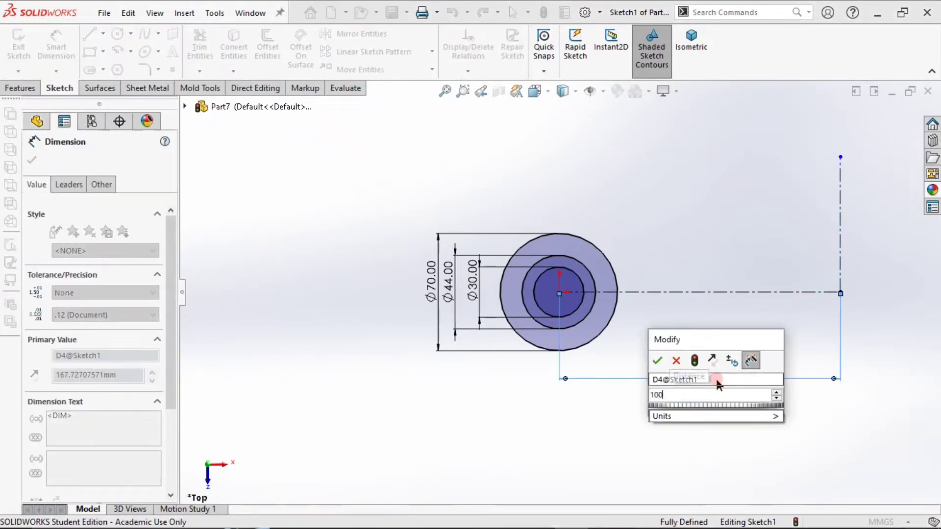
pyautogui.press('Return')
pyautogui.click(725, 206)
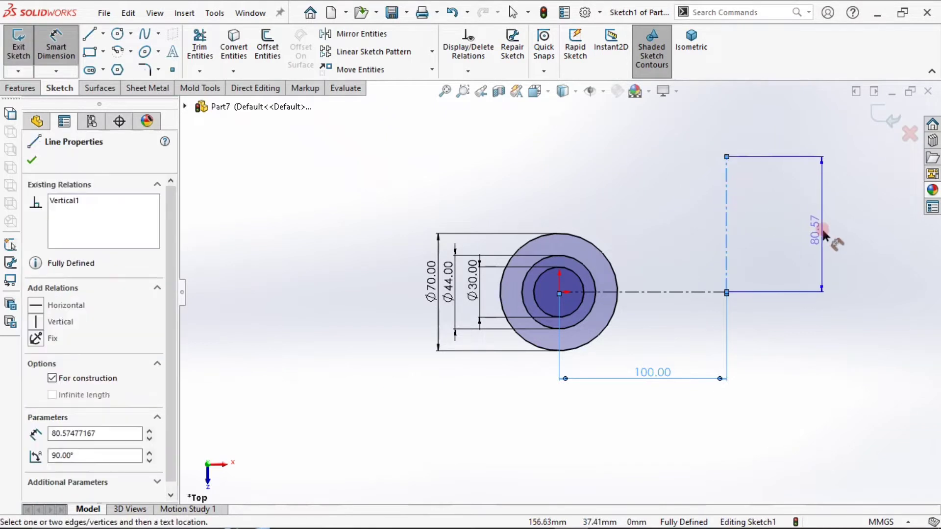
pyautogui.click(822, 230)
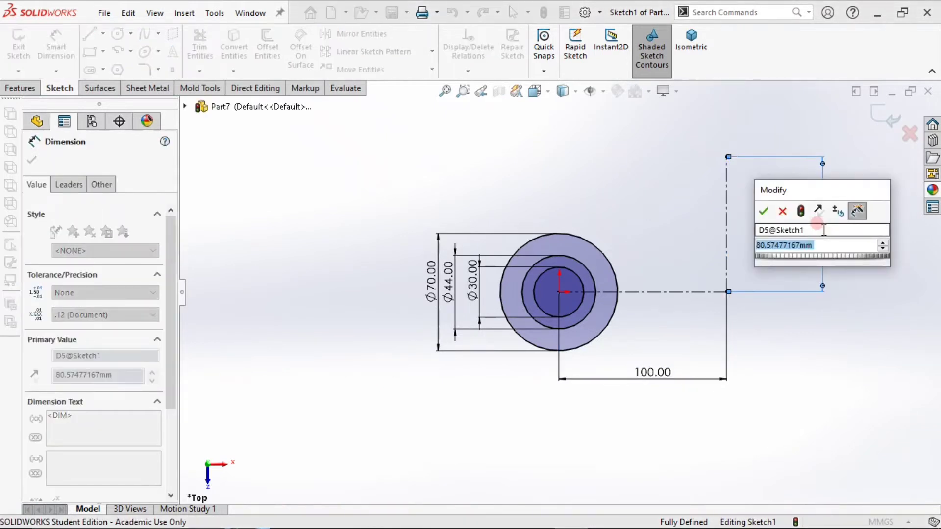
pyautogui.write('55')
pyautogui.press('Return')
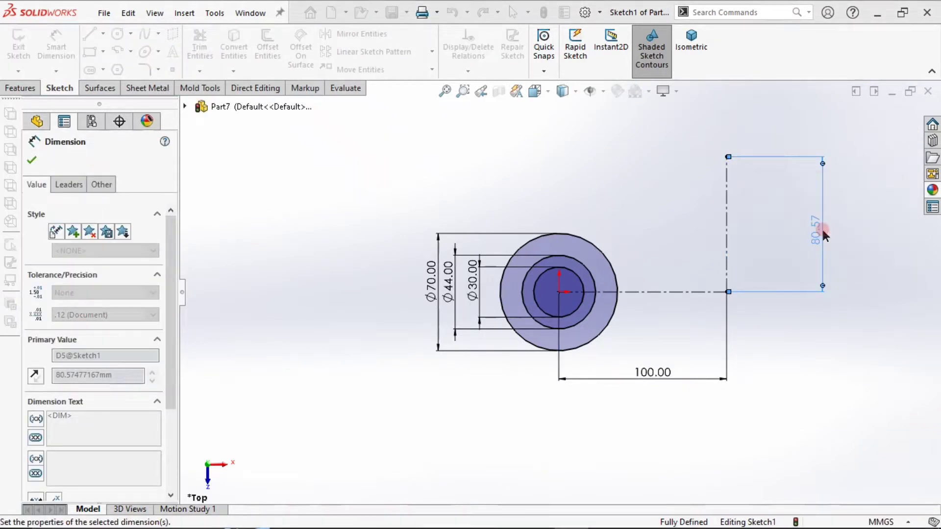
pyautogui.press('Escape')
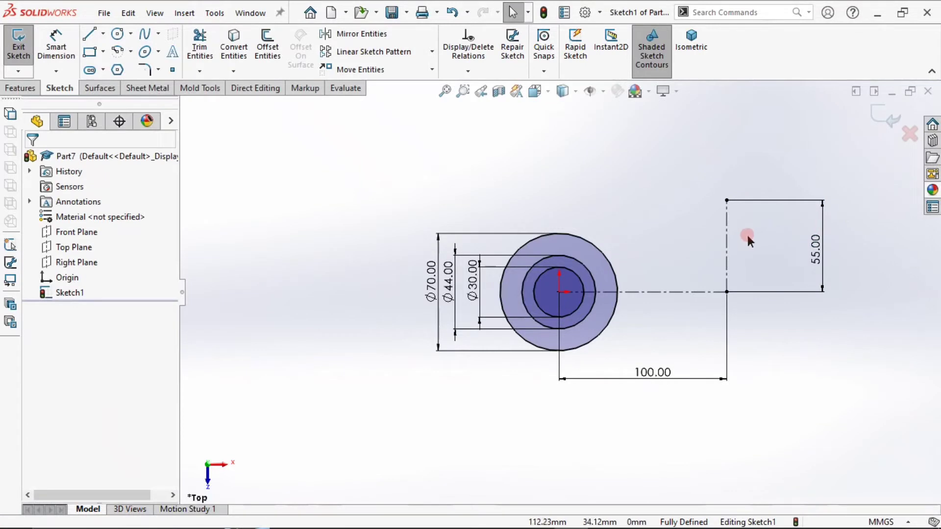
# Draw a circle of about 22 mm radius at the centerlines' corner and two concentric circles at the upper end, the inner about 18 mm radius
pyautogui.click(118, 35)
pyautogui.click(727, 292)
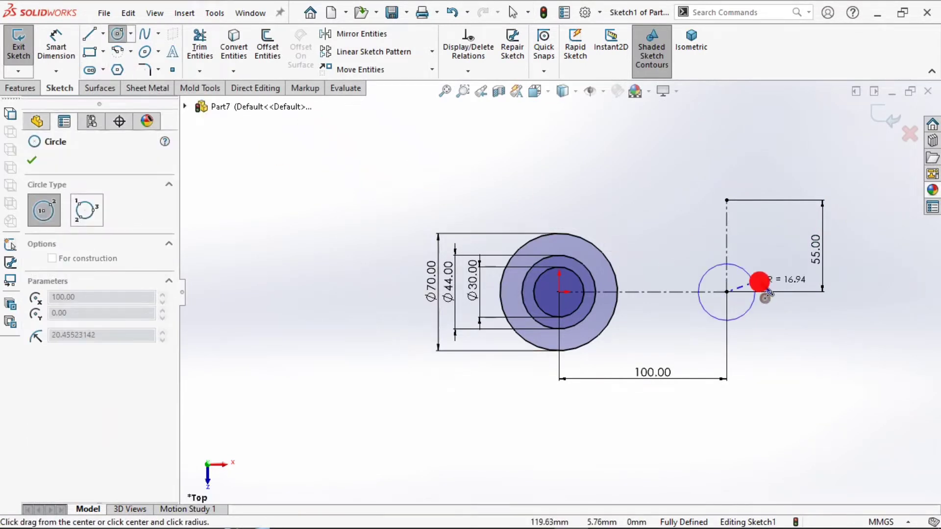
pyautogui.click(758, 280)
pyautogui.click(727, 200)
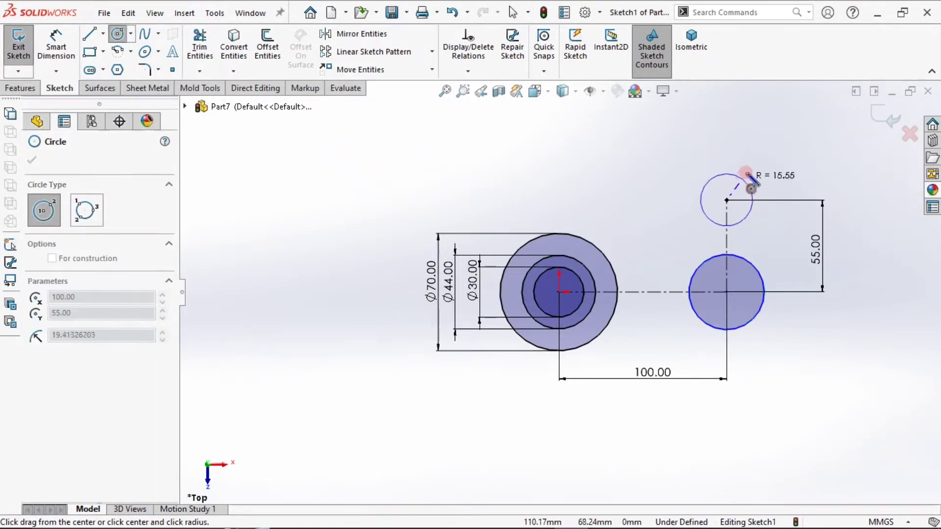
pyautogui.click(755, 189)
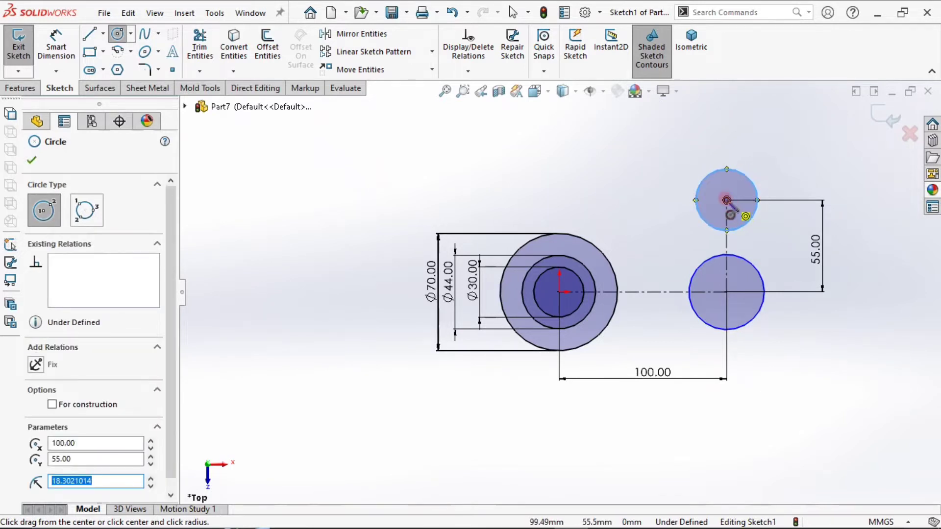
pyautogui.click(727, 200)
pyautogui.click(759, 164)
pyautogui.press('Escape')
# Dimension the diameter of the circle at the centerlines' corner to 25 mm
pyautogui.click(58, 38)
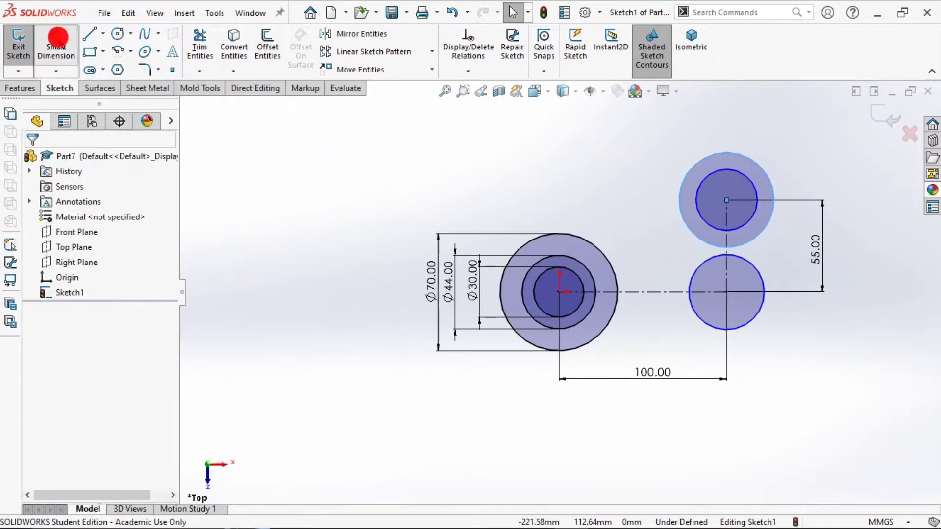
pyautogui.click(763, 311)
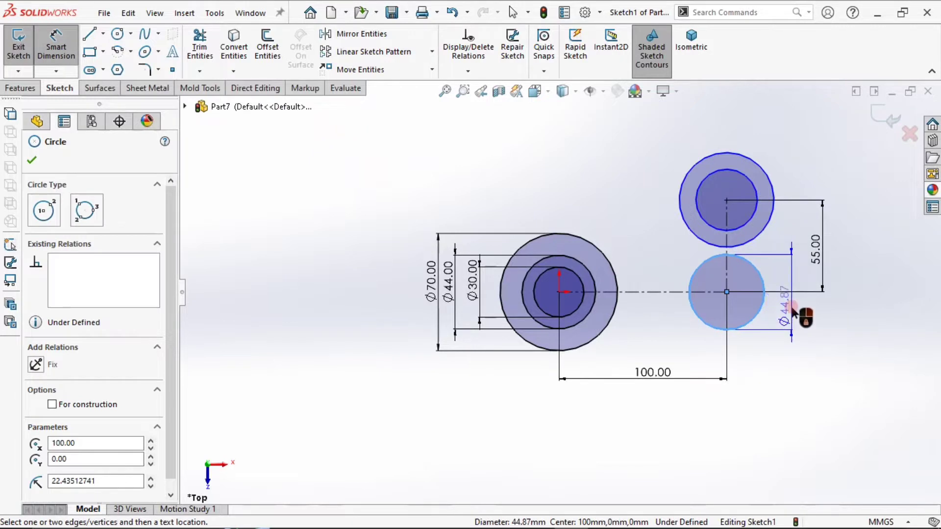
pyautogui.click(791, 310)
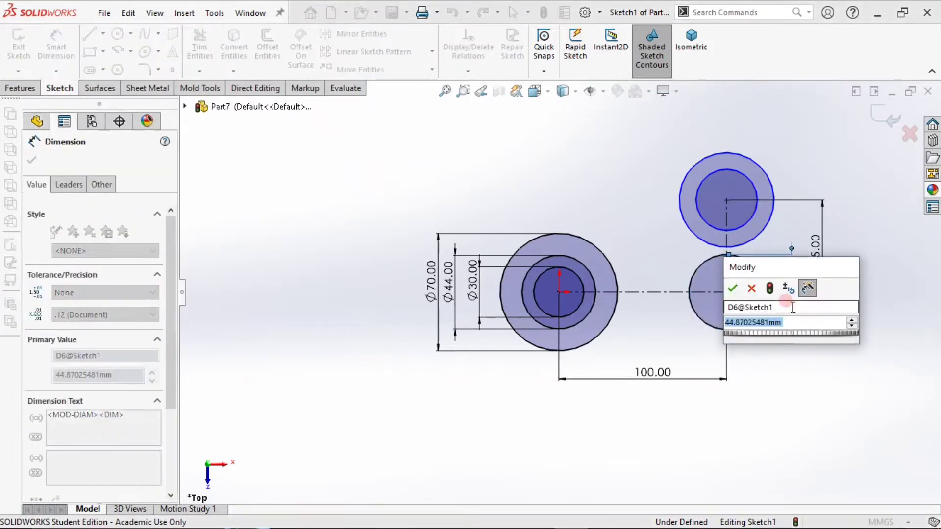
pyautogui.write('25')
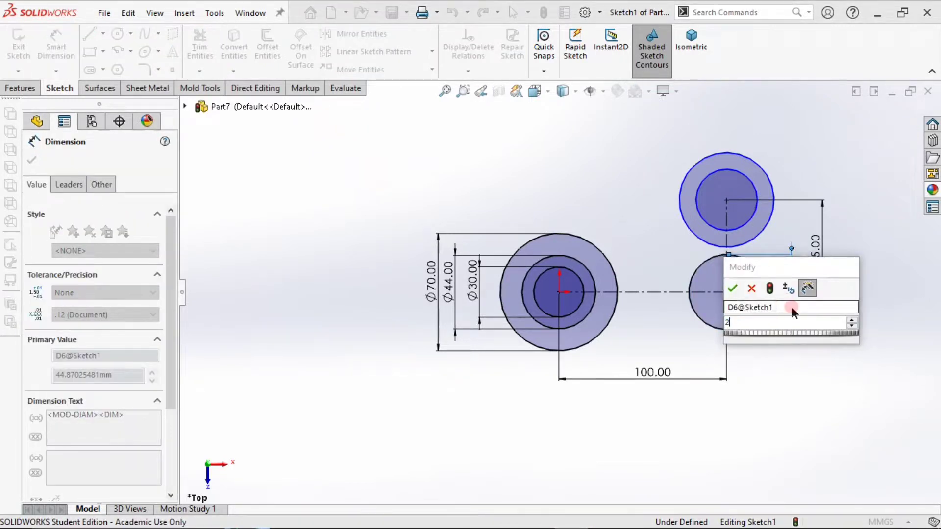
pyautogui.press('Return')
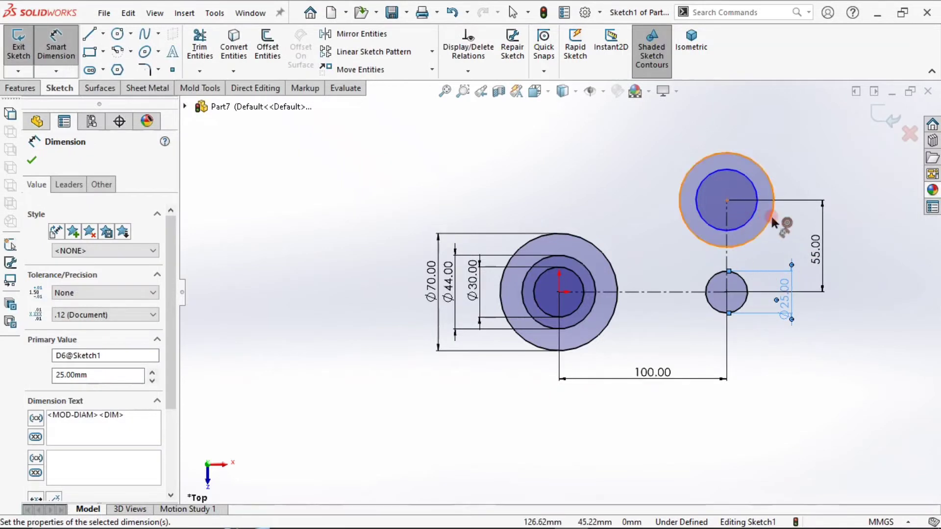
# Dimension the larger circle at the vertical centerline's upper end to a diameter of 30 mm
pyautogui.click(769, 218)
pyautogui.click(803, 169)
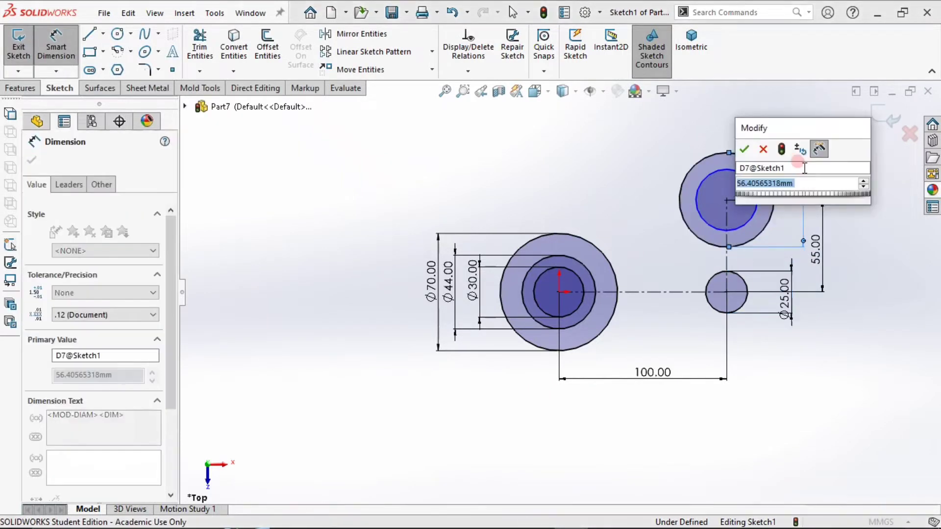
pyautogui.write('30')
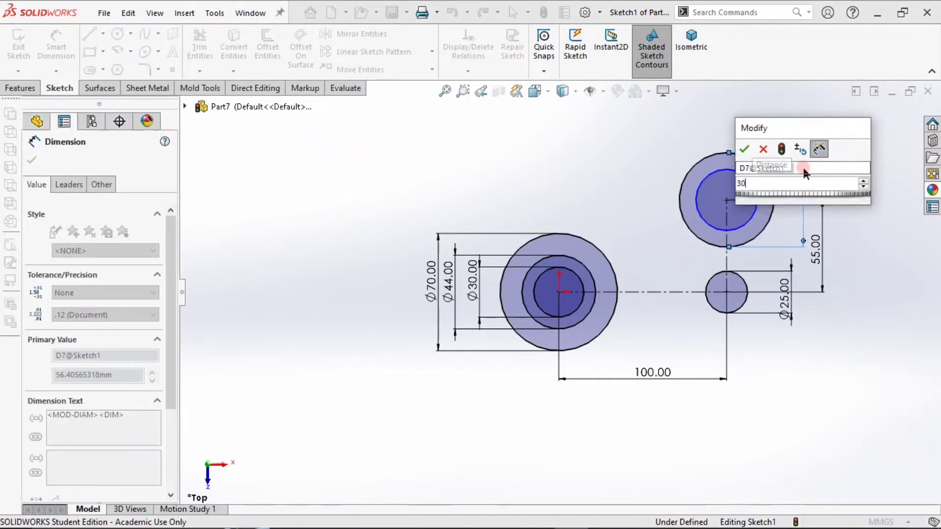
pyautogui.press('Return')
# Dimension the other circle at the vertical centerline's upper end to a diameter of 12 mm
pyautogui.scroll(-4, 810, 223)
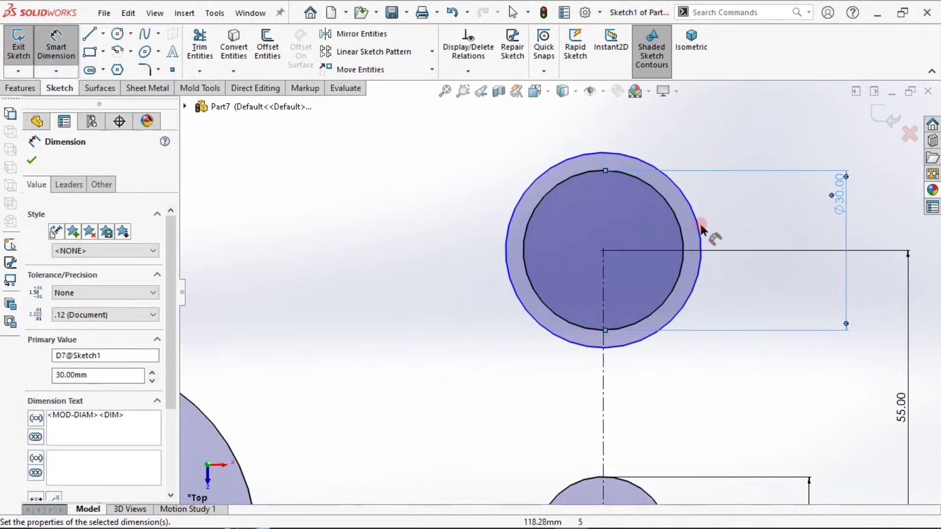
pyautogui.click(734, 225)
pyautogui.click(802, 232)
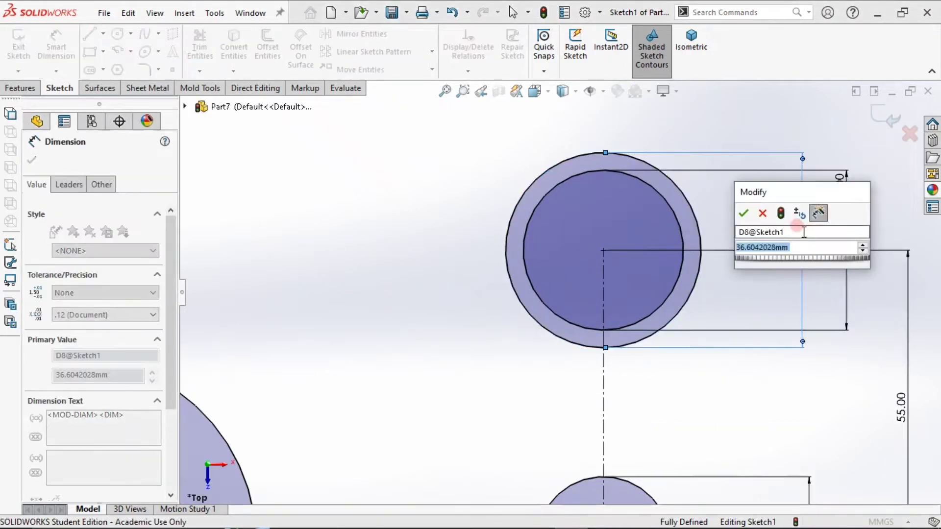
pyautogui.write('50')
pyautogui.press('Return')
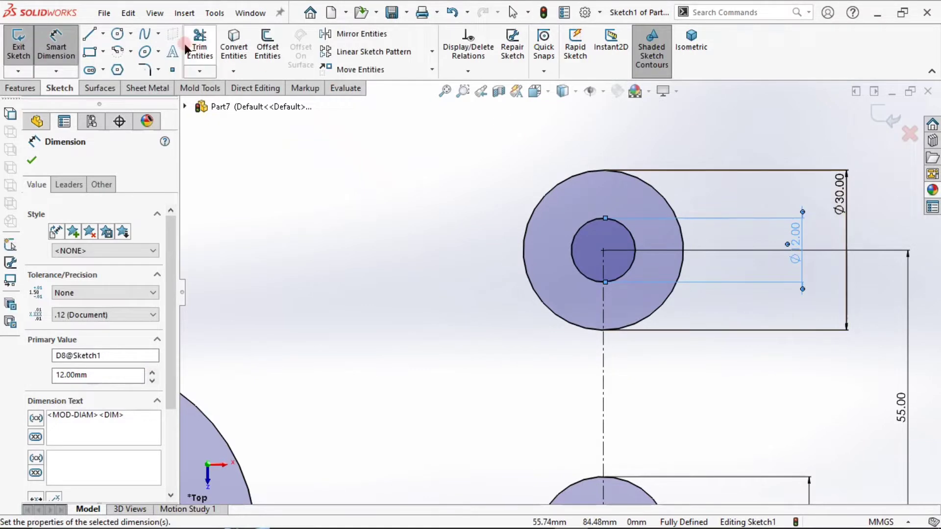
# Draw a concentric circle of about 10.4 mm radius between the 12 mm and 30 mm upper circles
pyautogui.click(118, 33)
pyautogui.moveTo(603, 250); pyautogui.dragTo(621, 206)
pyautogui.press('Escape')
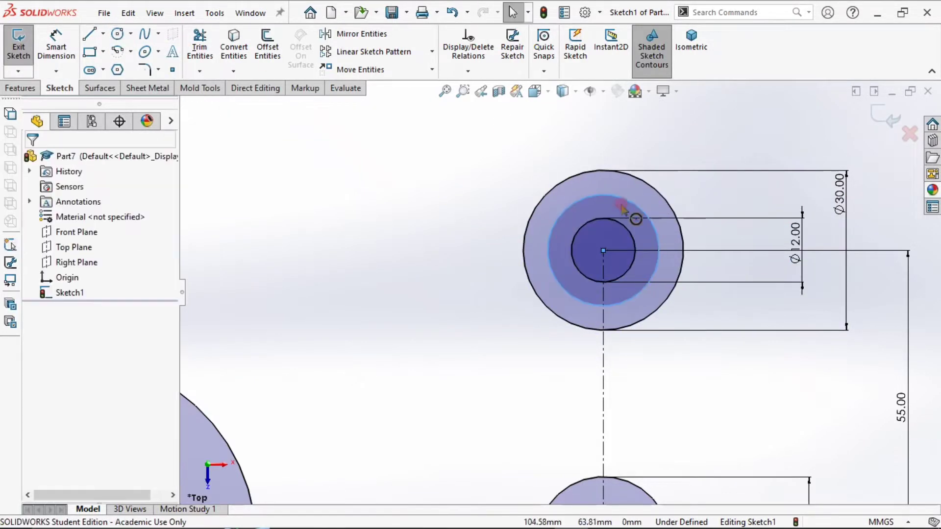
# Dimension the middle circle of the upper concentric set to a diameter of 20 mm
pyautogui.click(44, 53)
pyautogui.click(657, 228)
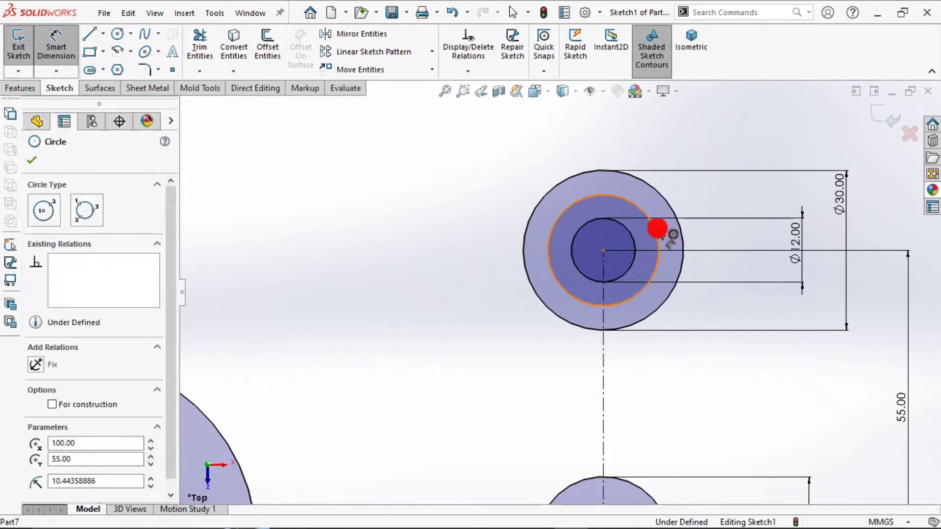
pyautogui.click(834, 251)
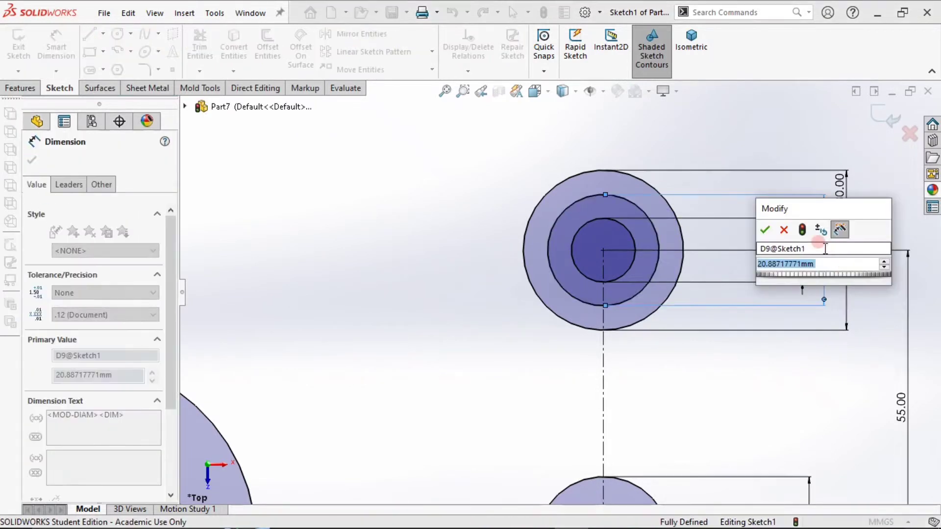
pyautogui.write('20')
pyautogui.press('Return')
pyautogui.press('Escape')
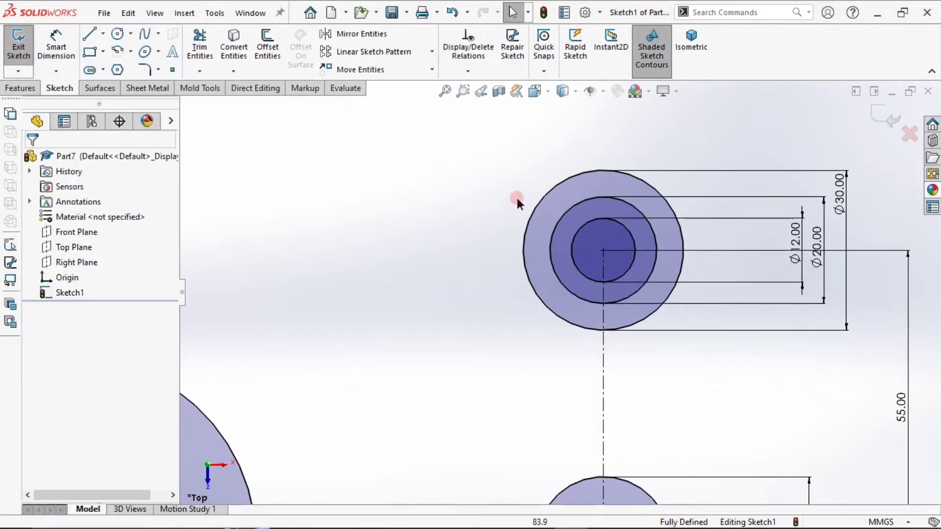
# Draw a circle of about 15.6 mm radius concentric with the 25 mm circle at the centerlines' corner
pyautogui.scroll(3, 519, 172)
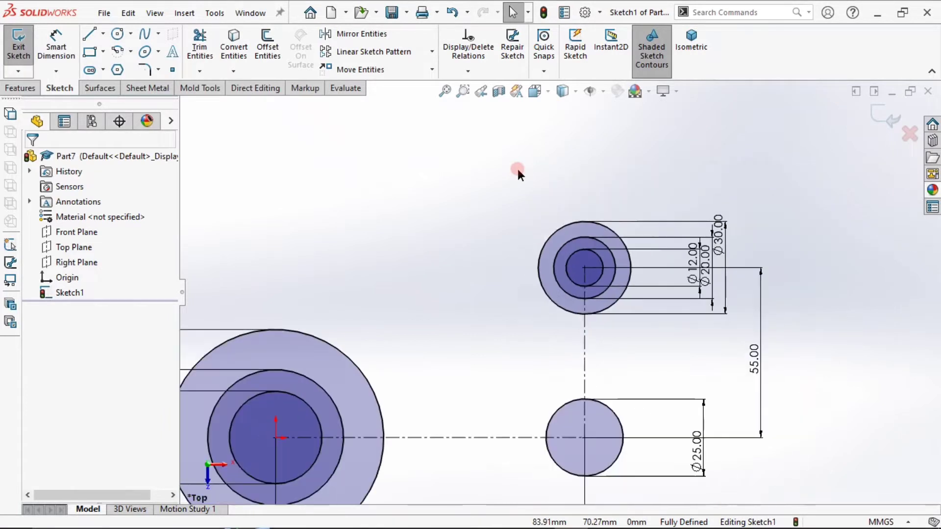
pyautogui.click(117, 34)
pyautogui.click(584, 438)
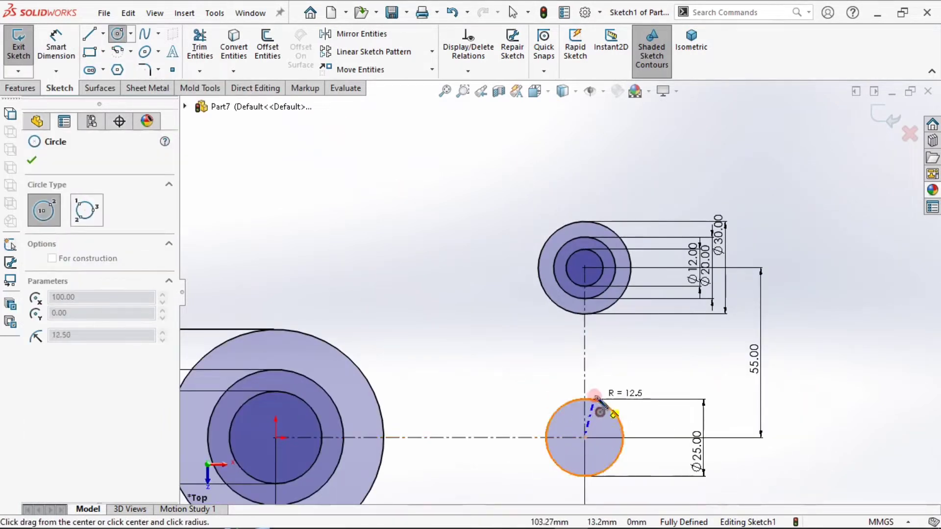
pyautogui.click(589, 390)
pyautogui.press('Escape')
# Dimension the undimensioned circle around the centerlines' corner to a diameter of 18 mm
pyautogui.click(56, 46)
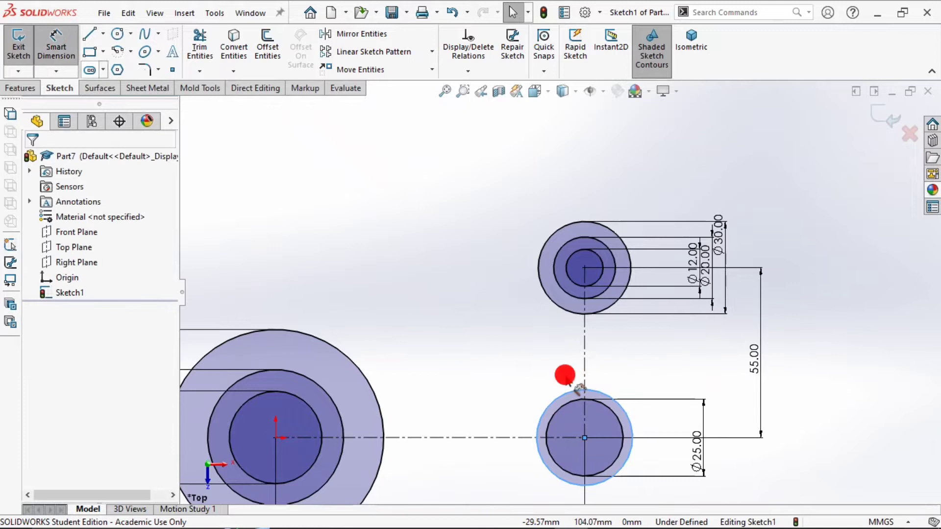
pyautogui.click(643, 436)
pyautogui.click(661, 434)
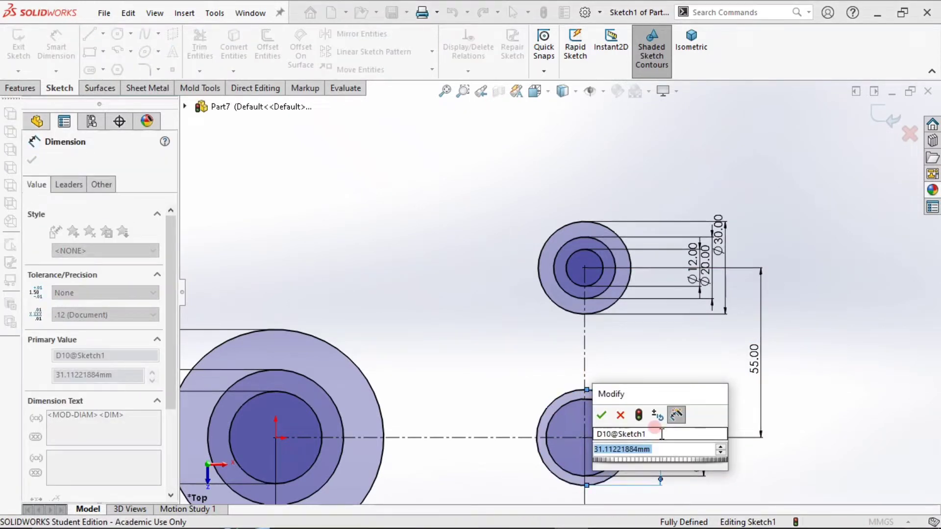
pyautogui.write('25')
pyautogui.press('Return')
pyautogui.press('Escape')
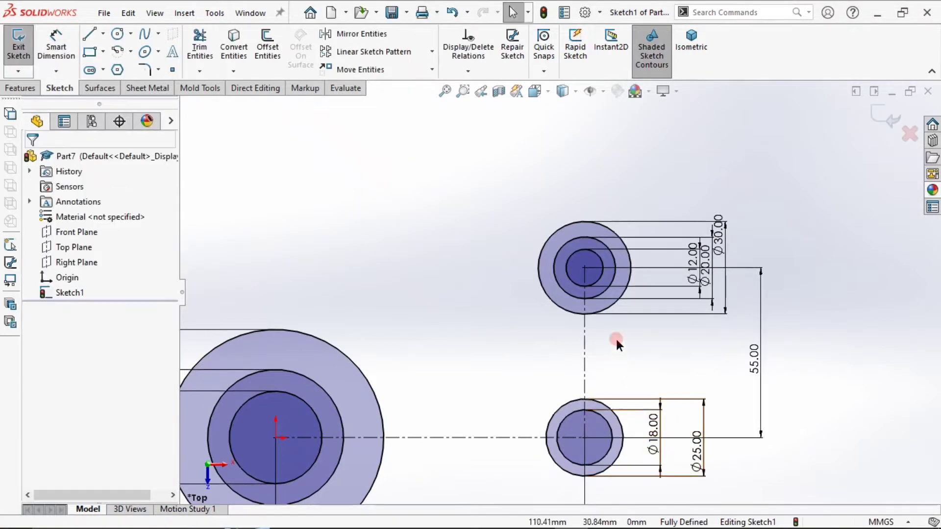
# Draw an 85 mm horizontal line rightward from the 70 mm circle's top, continuing 20 mm vertically to the 30 mm circle's left quadrant
pyautogui.press('f')
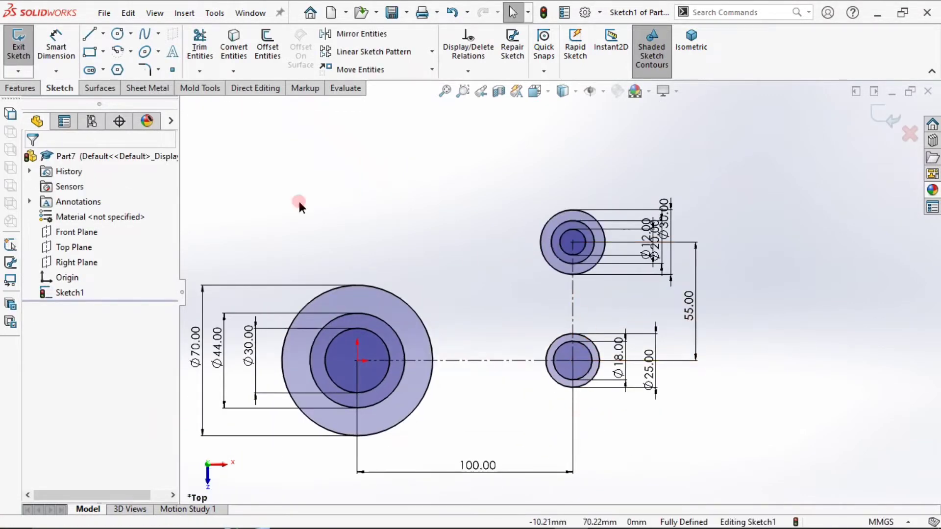
pyautogui.click(415, 37)
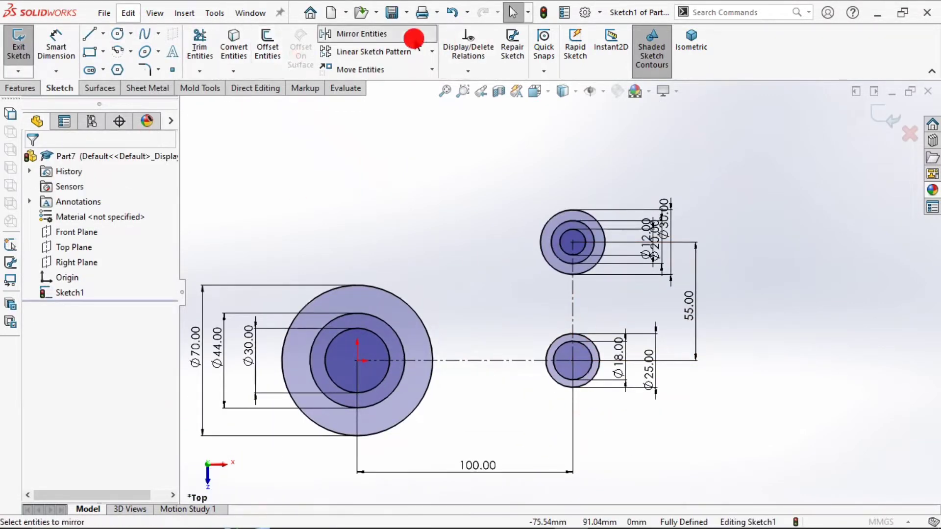
pyautogui.click(55, 163)
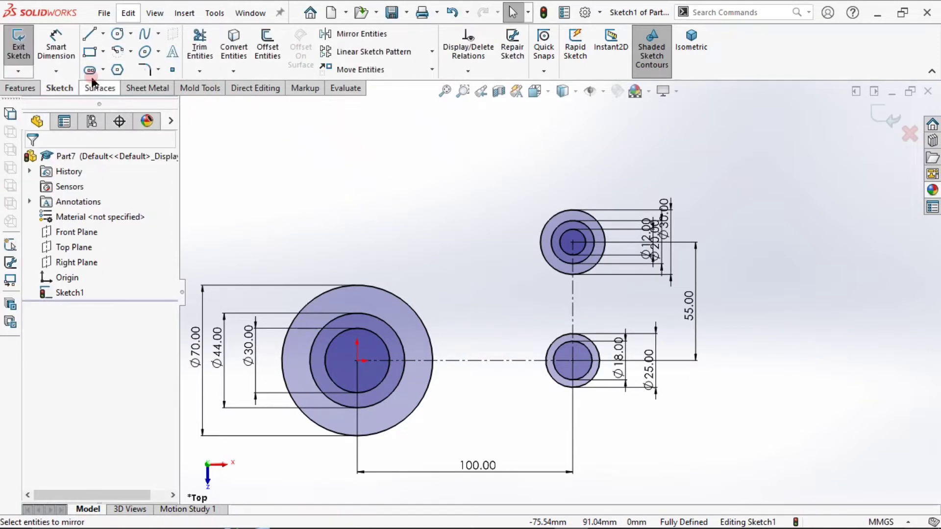
pyautogui.click(89, 35)
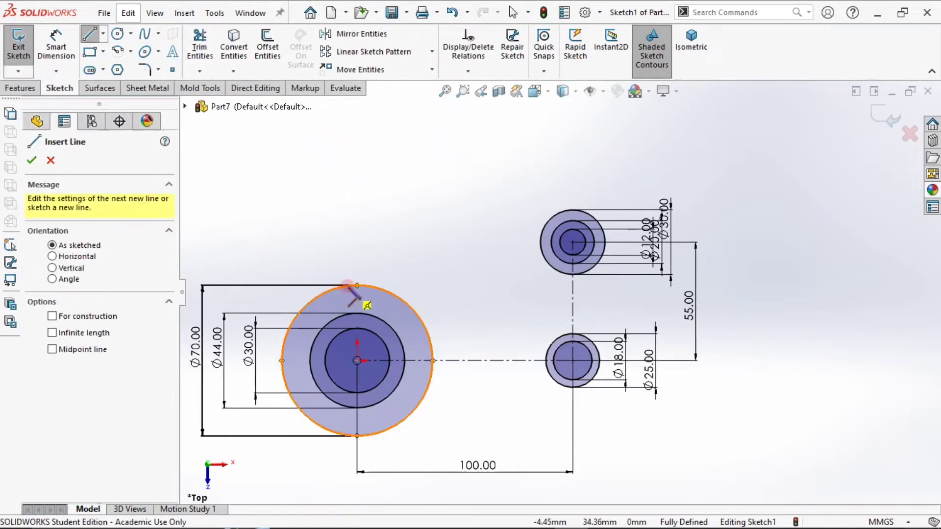
pyautogui.click(358, 285)
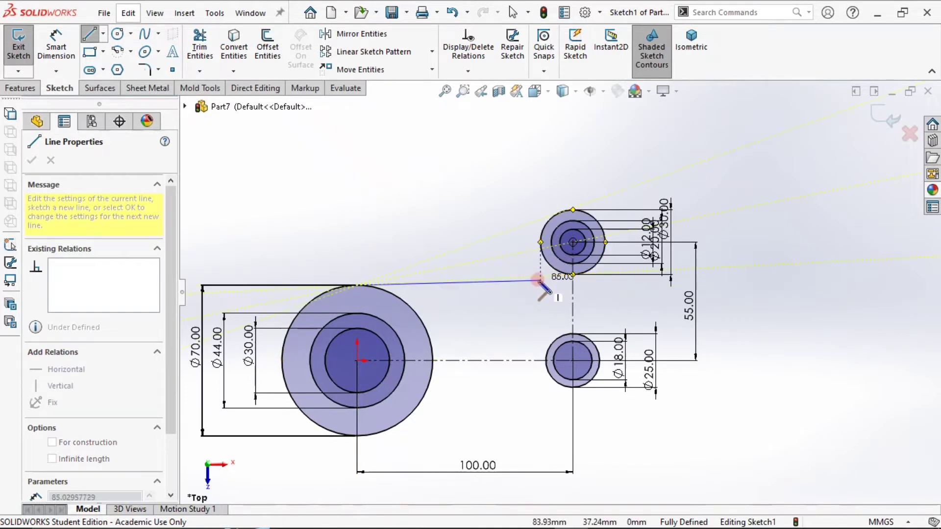
pyautogui.click(541, 285)
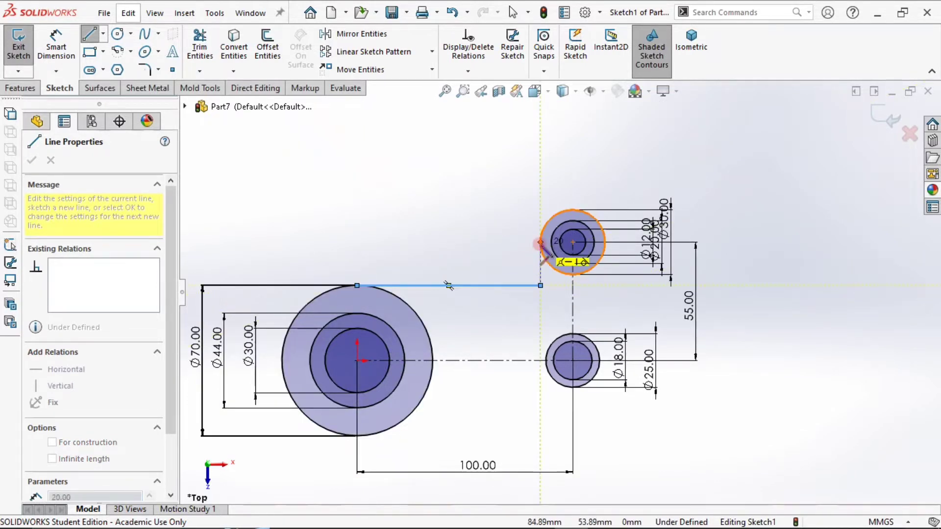
pyautogui.click(540, 242)
pyautogui.press('Escape')
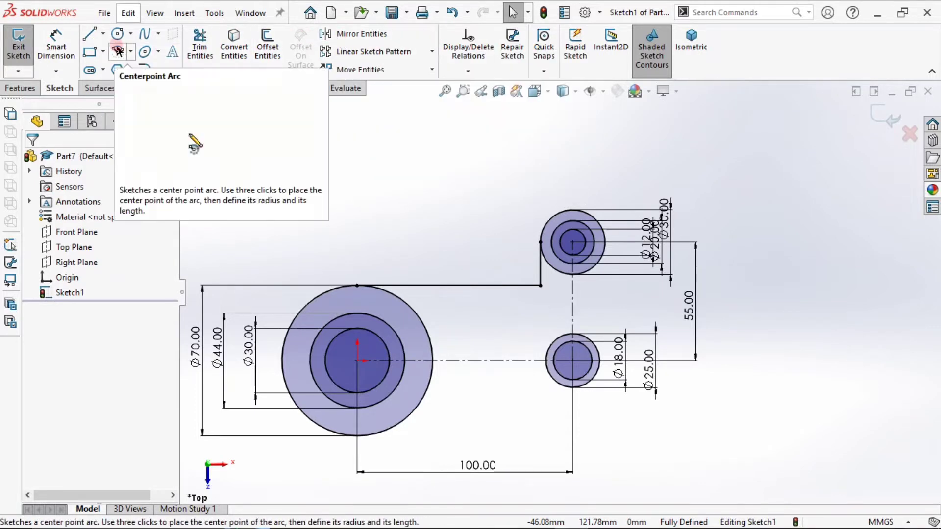
# Draw a 55 mm vertical line down from the 30 mm circle's right quadrant to the level of the horizontal centerline
pyautogui.click(89, 33)
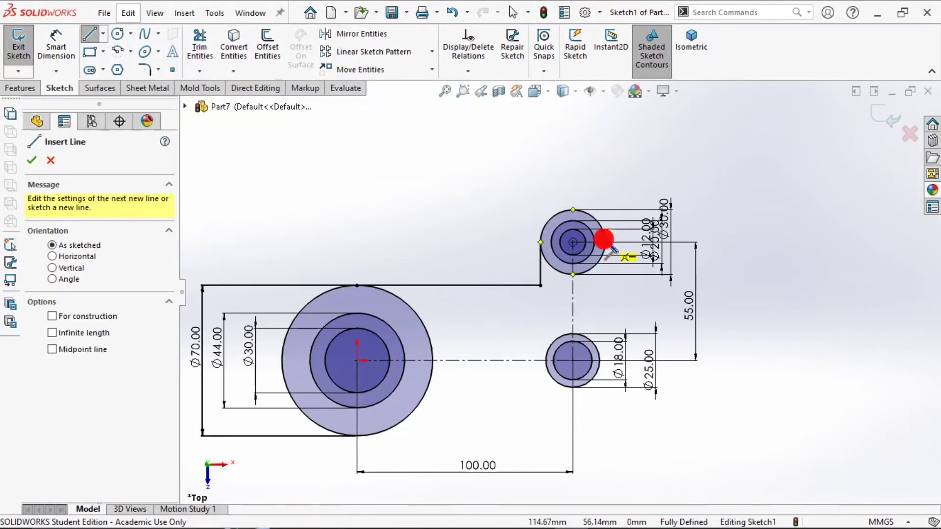
pyautogui.moveTo(604, 240)
pyautogui.mouseDown()
pyautogui.moveTo(605, 353)
pyautogui.moveTo(620, 375)
pyautogui.moveTo(607, 360)
pyautogui.mouseUp()
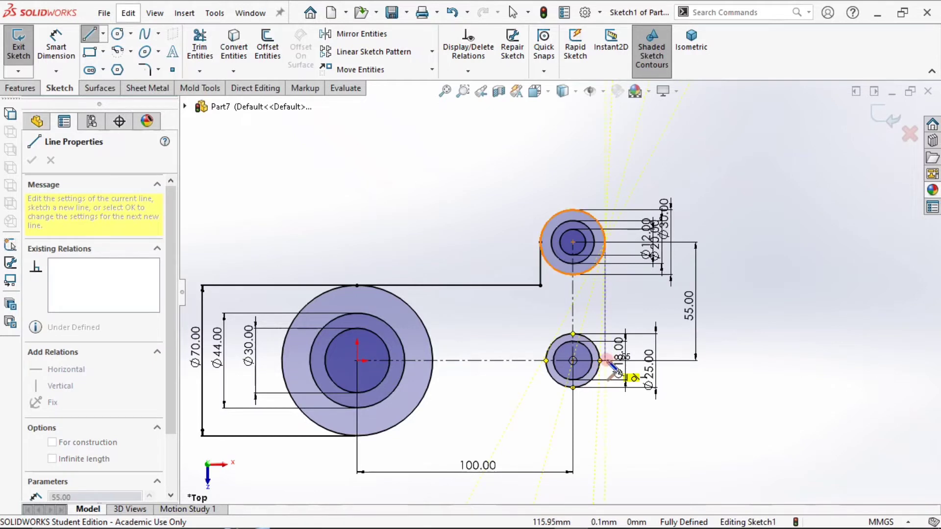
pyautogui.scroll(-5, 608, 361)
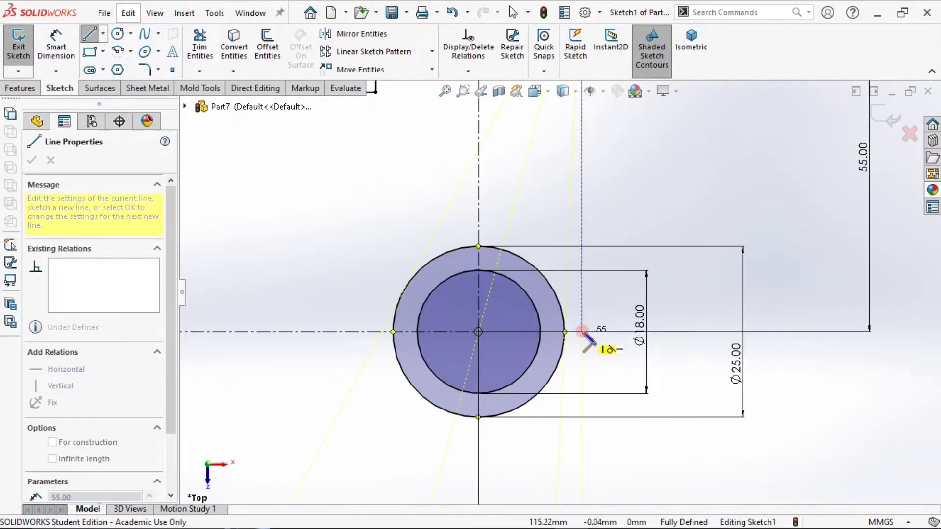
pyautogui.click(583, 332)
pyautogui.press('Escape')
pyautogui.press('Escape')
# Trim away the lower half of the 30 mm circle between the two vertical lines
pyautogui.scroll(1, 630, 336)
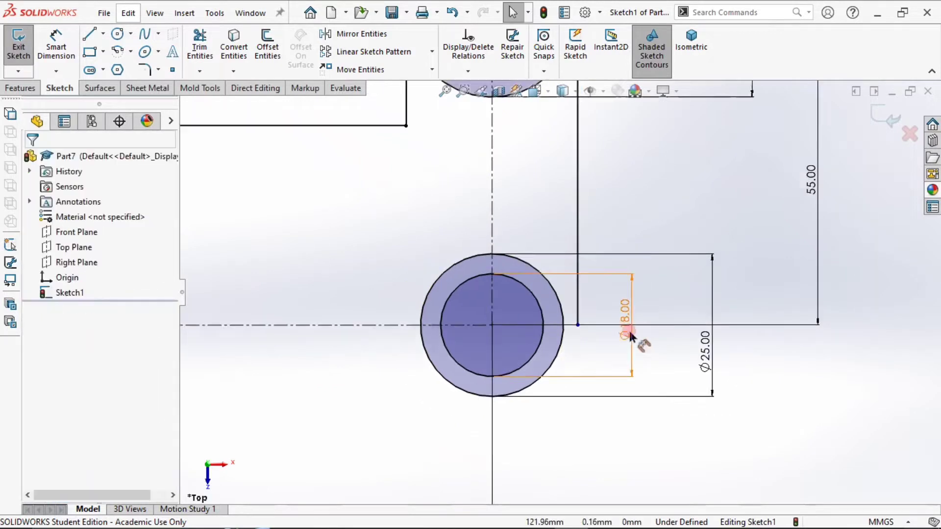
pyautogui.scroll(4, 630, 336)
pyautogui.scroll(-1, 554, 201)
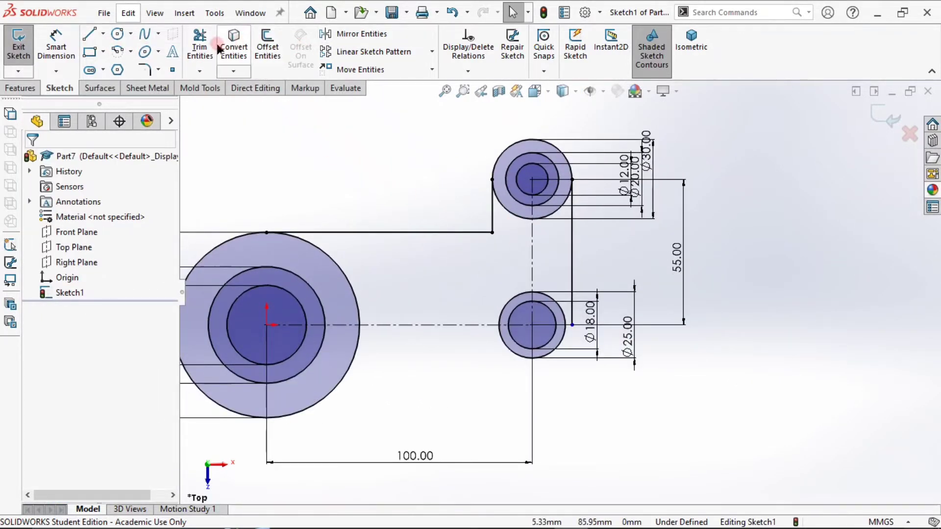
pyautogui.click(201, 47)
pyautogui.moveTo(518, 237)
pyautogui.mouseDown()
pyautogui.moveTo(539, 217)
pyautogui.moveTo(564, 228)
pyautogui.moveTo(565, 156)
pyautogui.mouseUp()
pyautogui.click(33, 158)
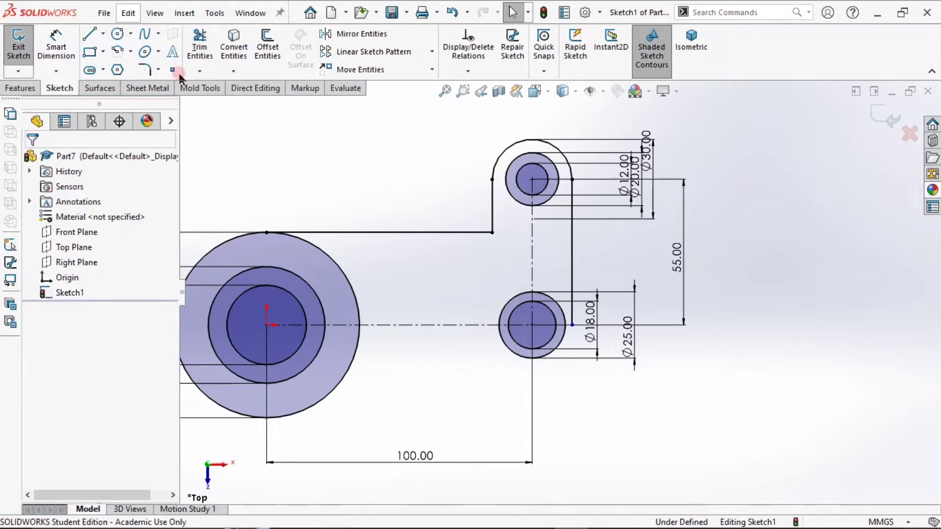
# Mirror the connecting lines, the 30 mm arc and the 20 mm and 12 mm circles about the horizontal centerline
pyautogui.click(325, 33)
pyautogui.click(414, 233)
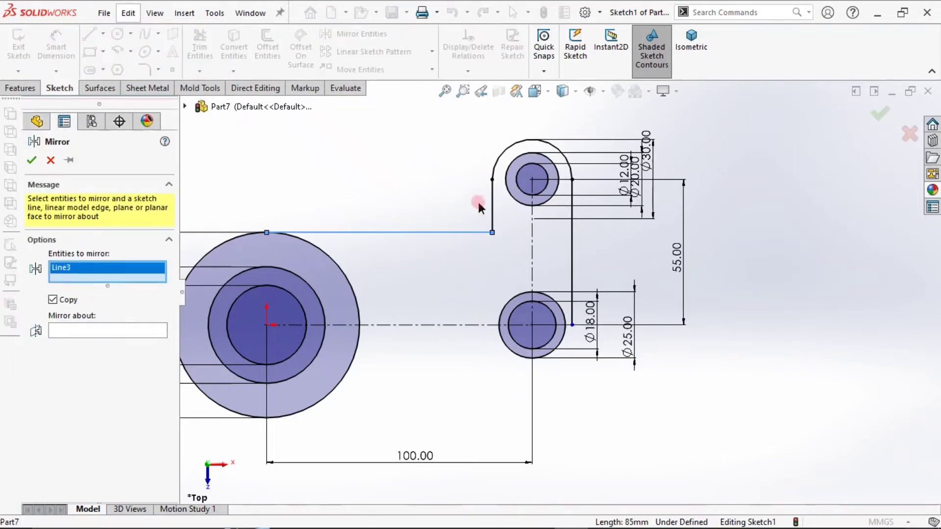
pyautogui.click(492, 196)
pyautogui.click(496, 167)
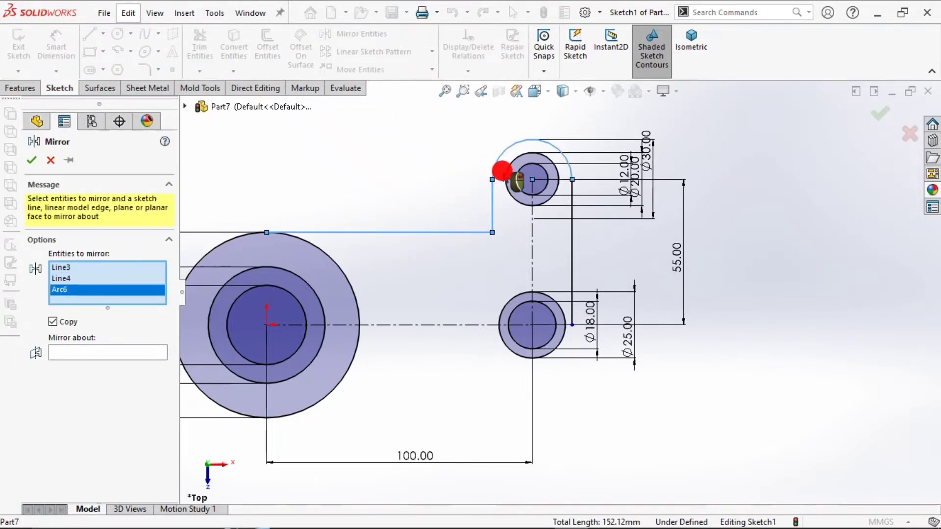
pyautogui.click(515, 177)
pyautogui.click(517, 176)
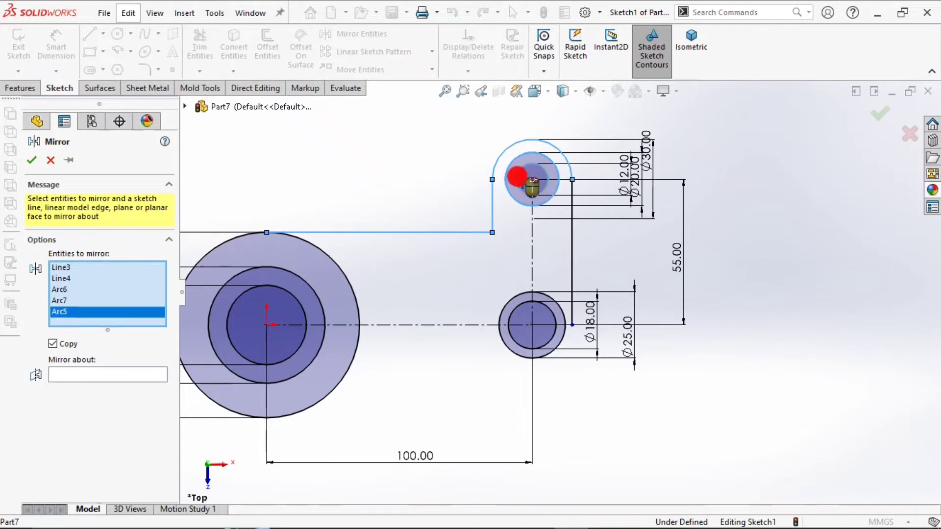
pyautogui.click(572, 220)
pyautogui.click(45, 367)
pyautogui.click(143, 387)
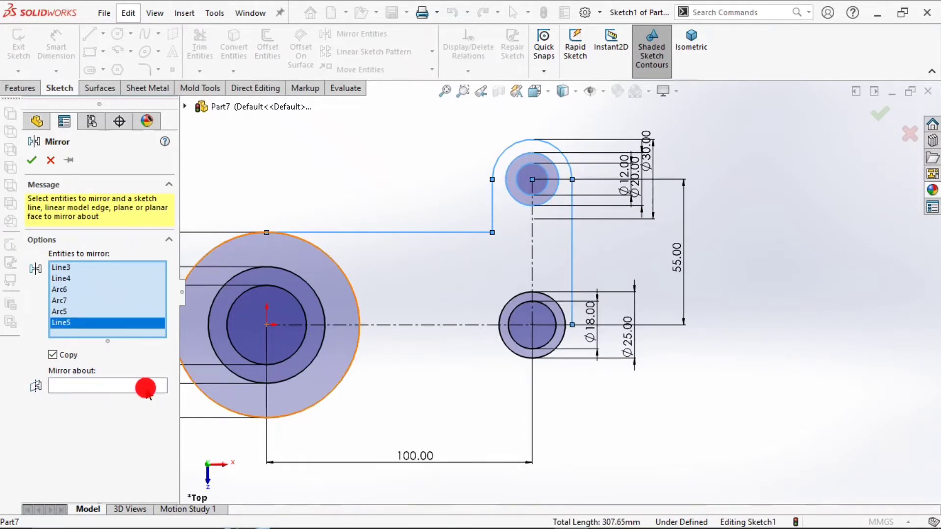
pyautogui.click(128, 386)
pyautogui.click(400, 325)
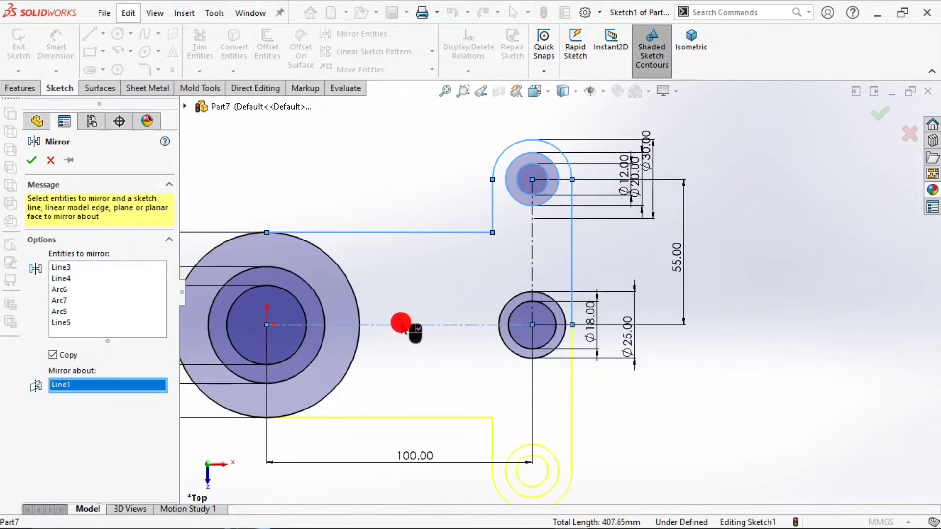
pyautogui.click(32, 161)
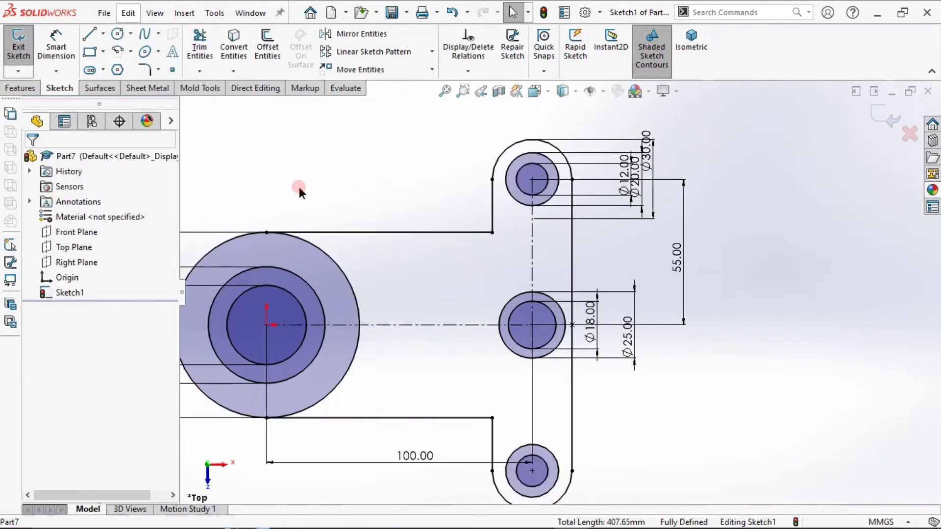
pyautogui.click(578, 261)
# Extrude only the plate region outside the circles as a 10 mm blind boss
pyautogui.scroll(4, 566, 287)
pyautogui.scroll(-3, 564, 335)
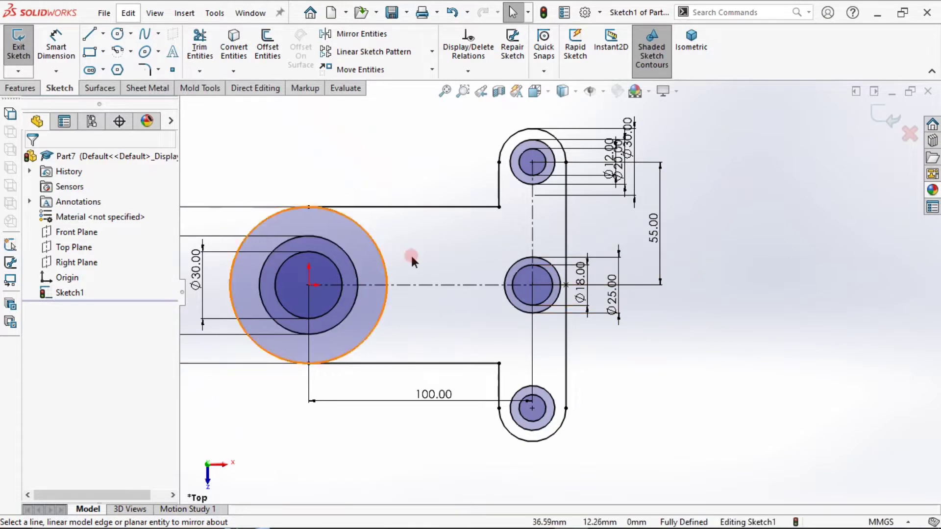
pyautogui.click(872, 117)
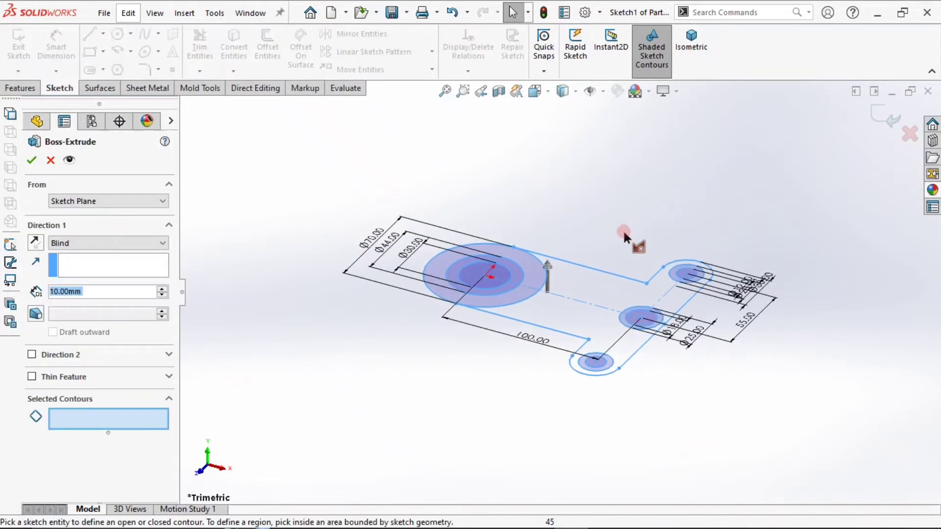
pyautogui.click(588, 285)
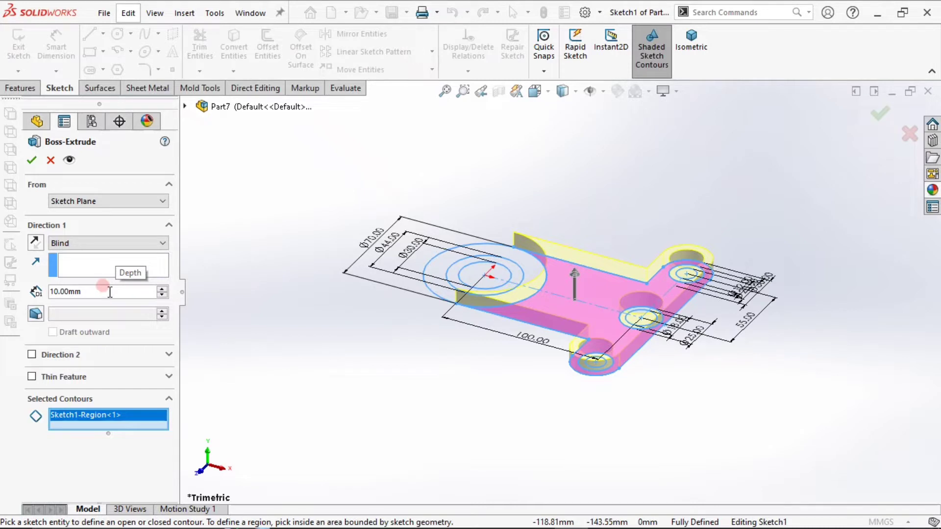
pyautogui.click(32, 165)
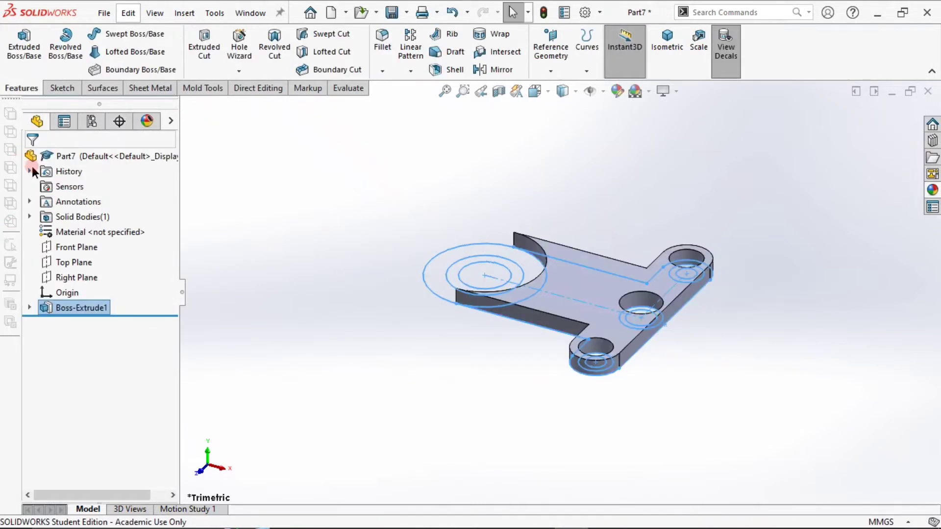
# Start another boss extrusion from Sketch1 with the ring between the 70 mm and 44 mm circles as its contour
pyautogui.click(29, 307)
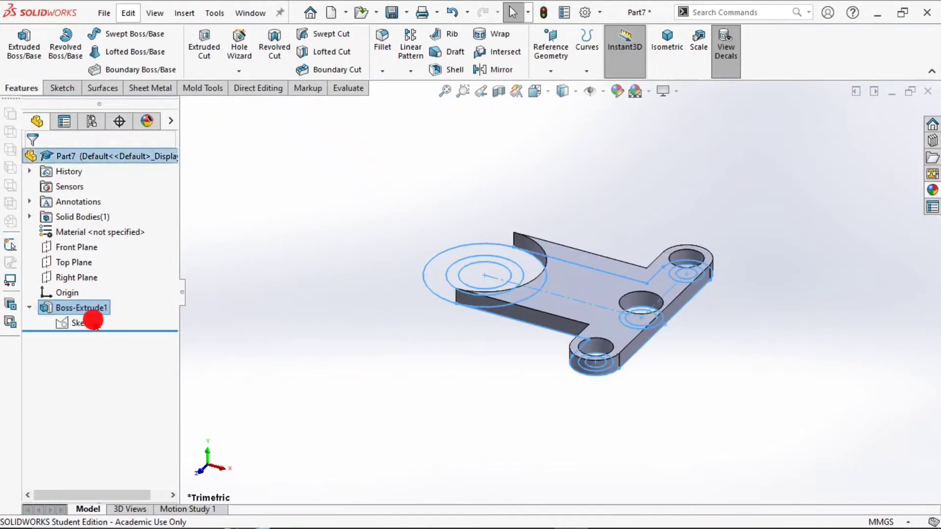
pyautogui.click(93, 321)
pyautogui.click(22, 45)
pyautogui.click(434, 268)
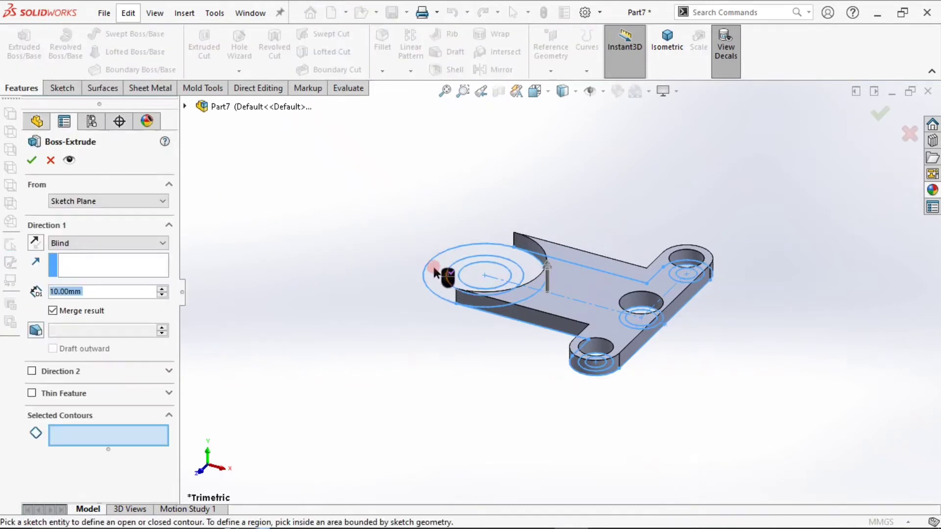
pyautogui.click(433, 272)
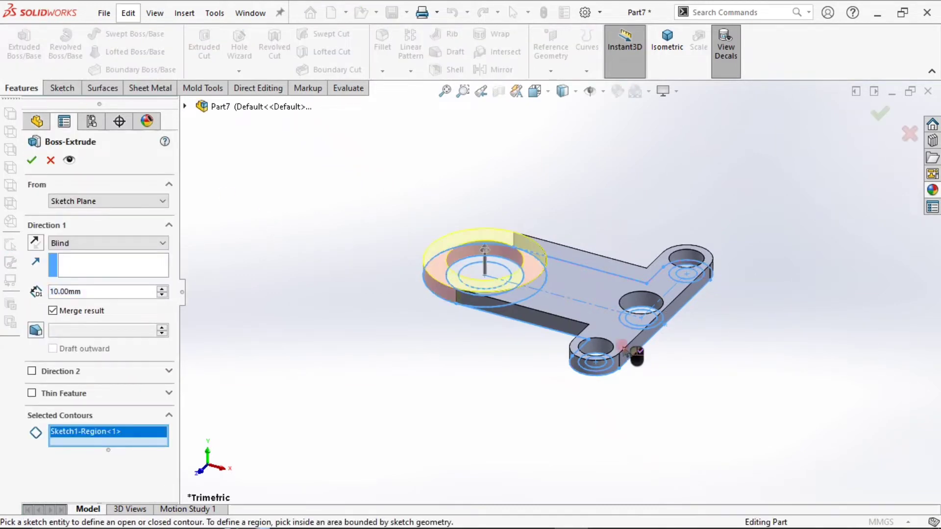
# Add the rings between the 12 mm and 20 mm circles at both rounded plate ends to the extrusion's contours
pyautogui.moveTo(631, 358); pyautogui.dragTo(637, 414, button='middle')
pyautogui.scroll(-5, 637, 414)
pyautogui.click(561, 326)
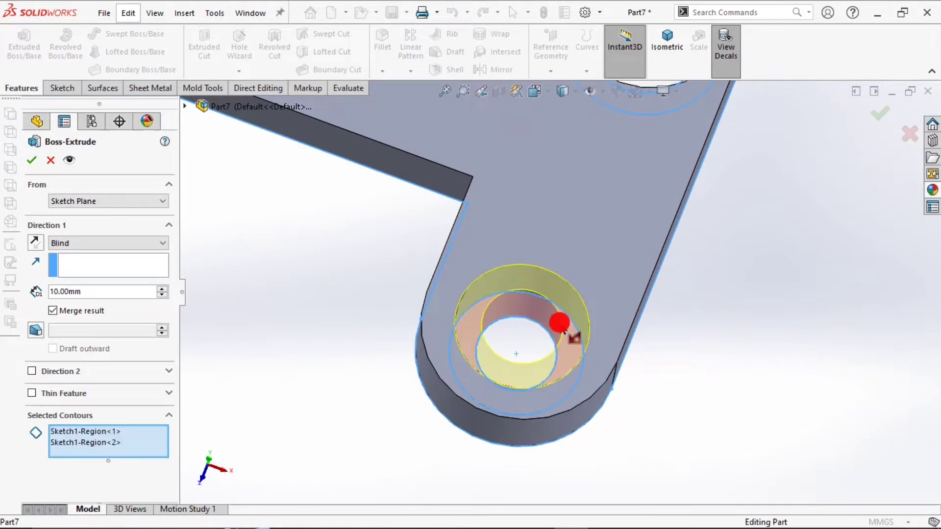
pyautogui.scroll(4, 569, 314)
pyautogui.scroll(-3, 621, 139)
pyautogui.scroll(-3, 621, 140)
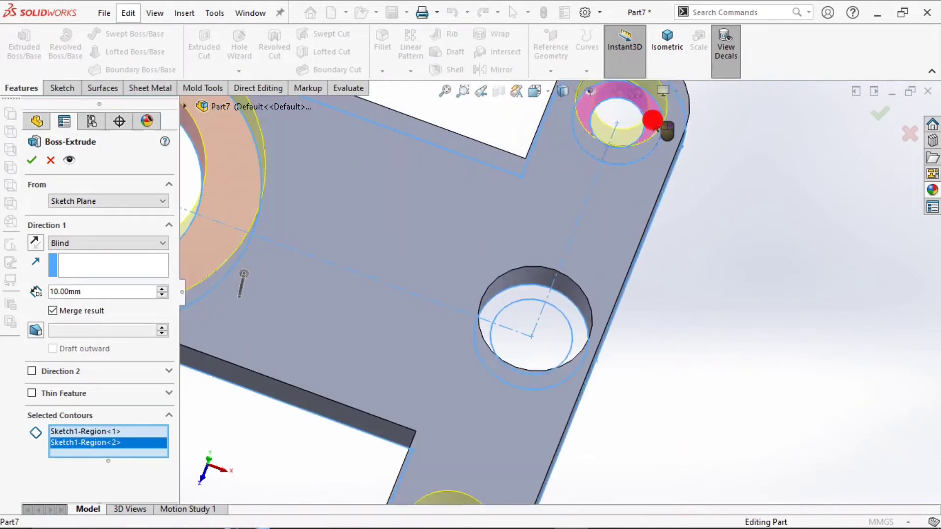
pyautogui.click(651, 120)
# Set the extrusion depth of the three ring contours to 13 mm and complete the boss
pyautogui.click(93, 293)
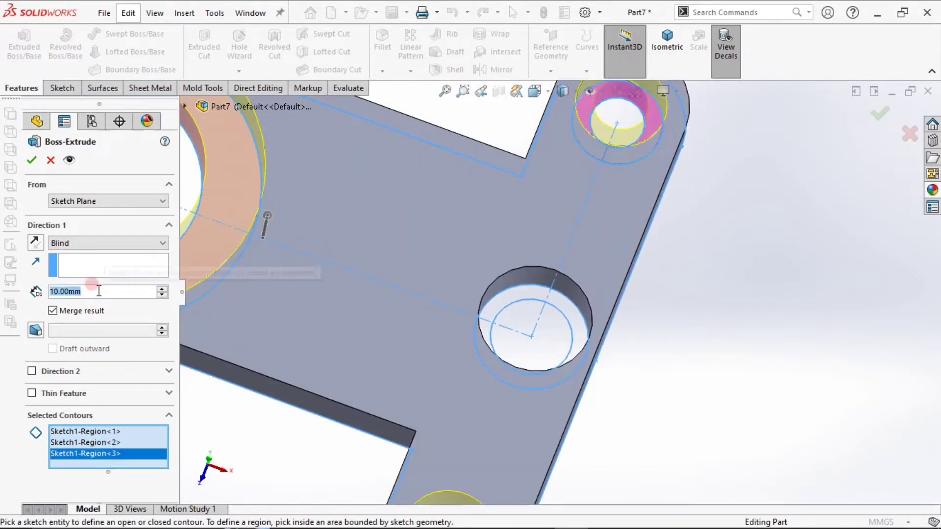
pyautogui.write('13')
pyautogui.press('Return')
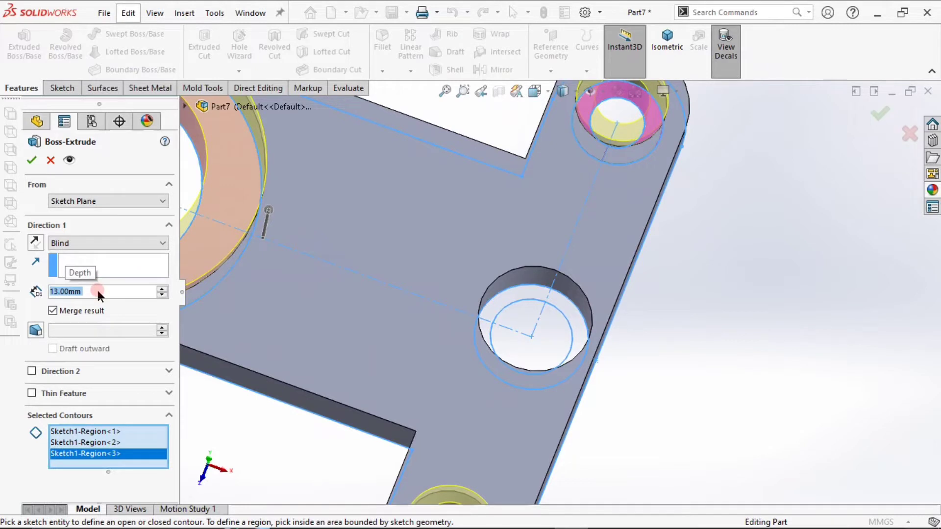
pyautogui.click(26, 161)
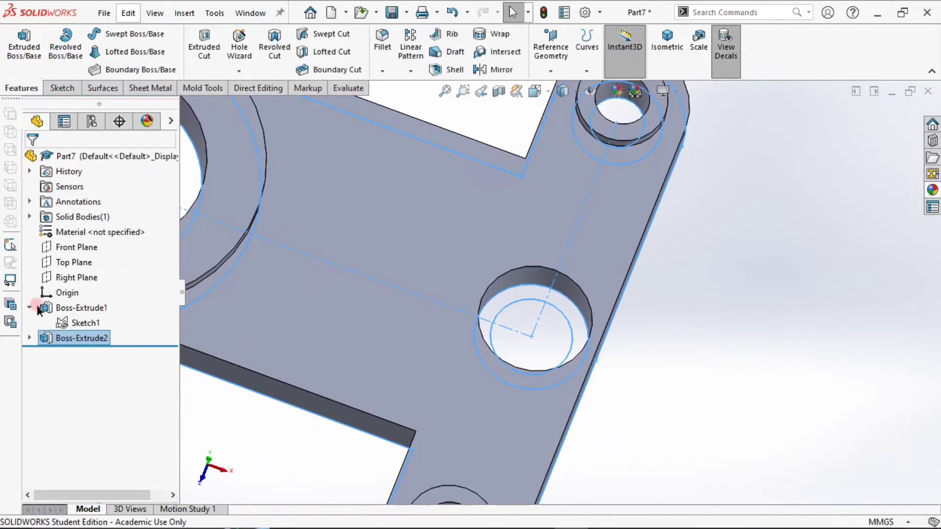
# Extrude the Sketch1 ring between the 44 mm and 30 mm circles to a blind depth of 36 mm
pyautogui.click(61, 323)
pyautogui.click(24, 44)
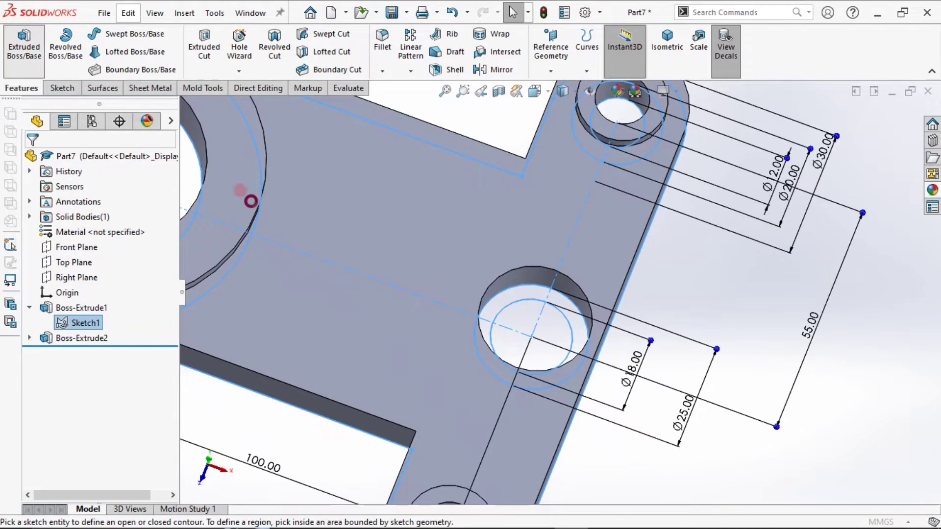
pyautogui.click(375, 211)
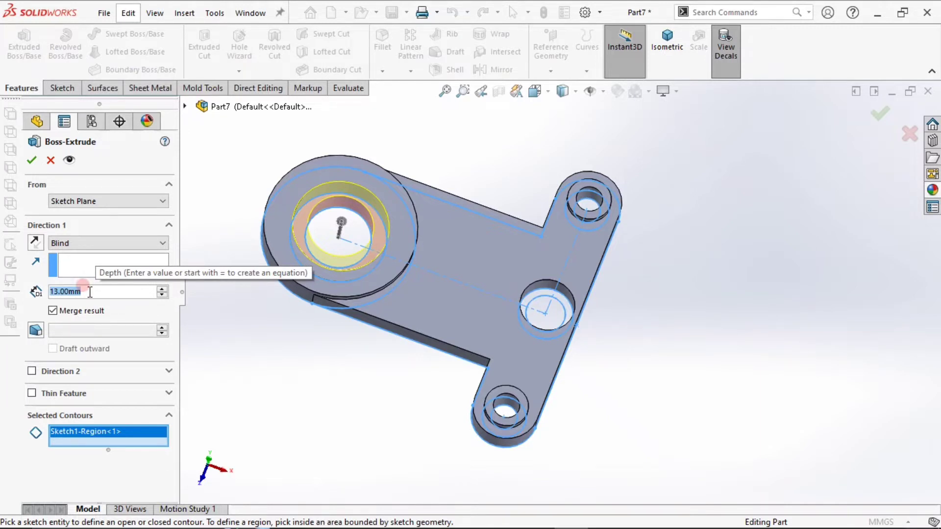
pyautogui.write('36')
pyautogui.press('Return')
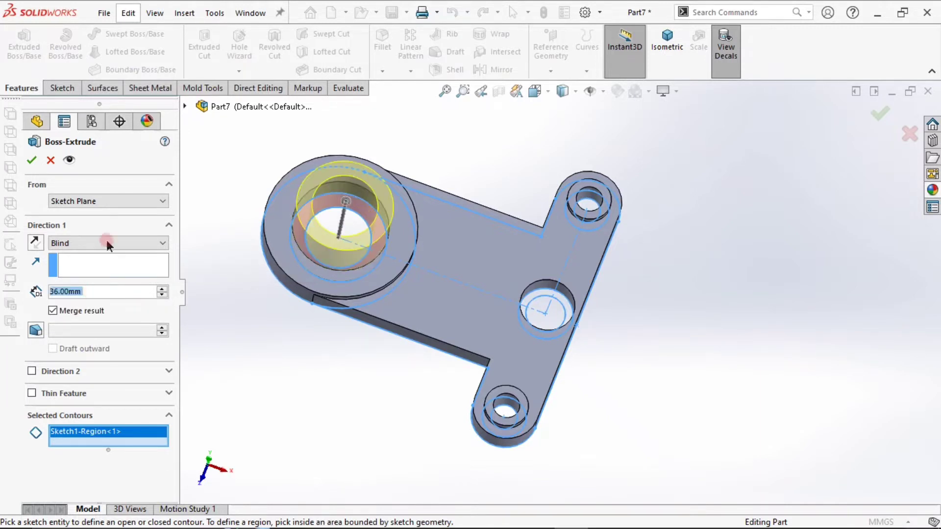
pyautogui.click(31, 160)
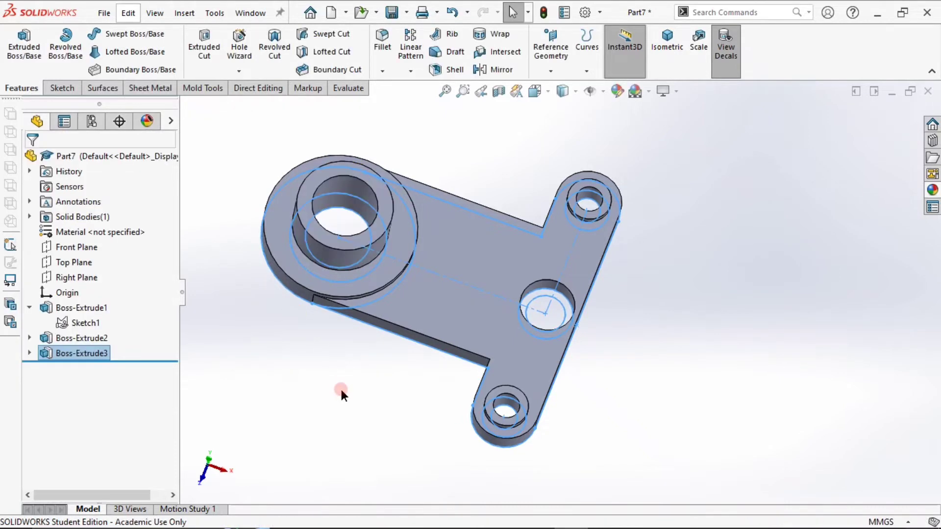
# Try to extrude the Sketch1 ring between the 25 mm and 18 mm circles to a depth of 95 mm
pyautogui.click(64, 324)
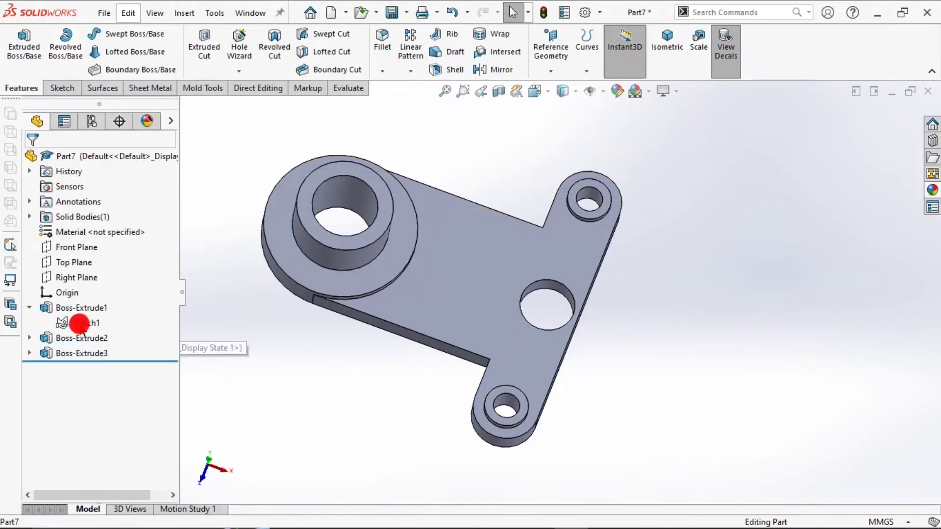
pyautogui.scroll(5, 564, 305)
pyautogui.click(562, 303)
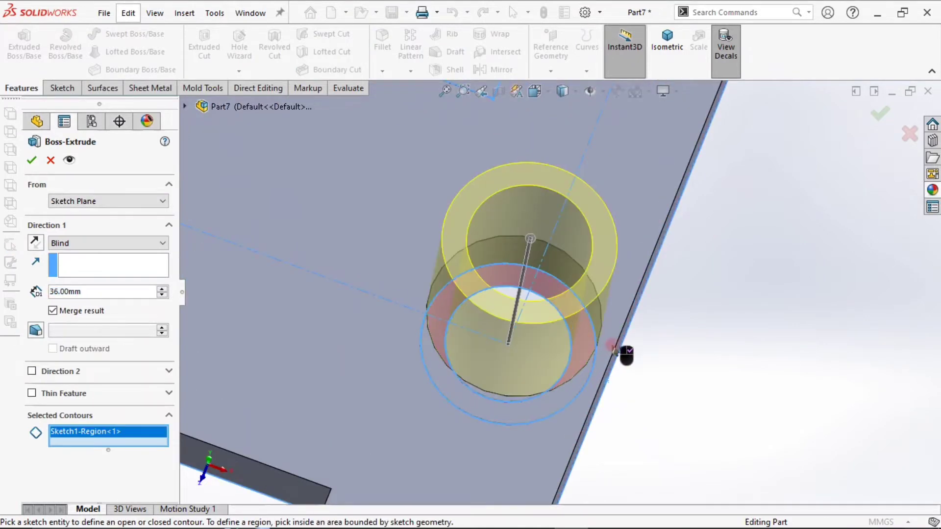
pyautogui.scroll(-5, 610, 347)
pyautogui.moveTo(613, 346); pyautogui.dragTo(598, 195, button='middle')
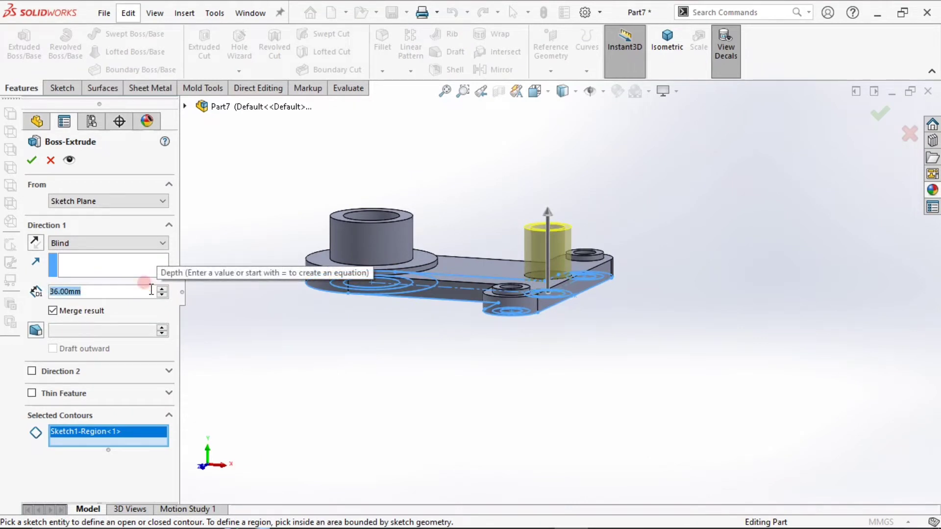
pyautogui.write('95')
pyautogui.press('Return')
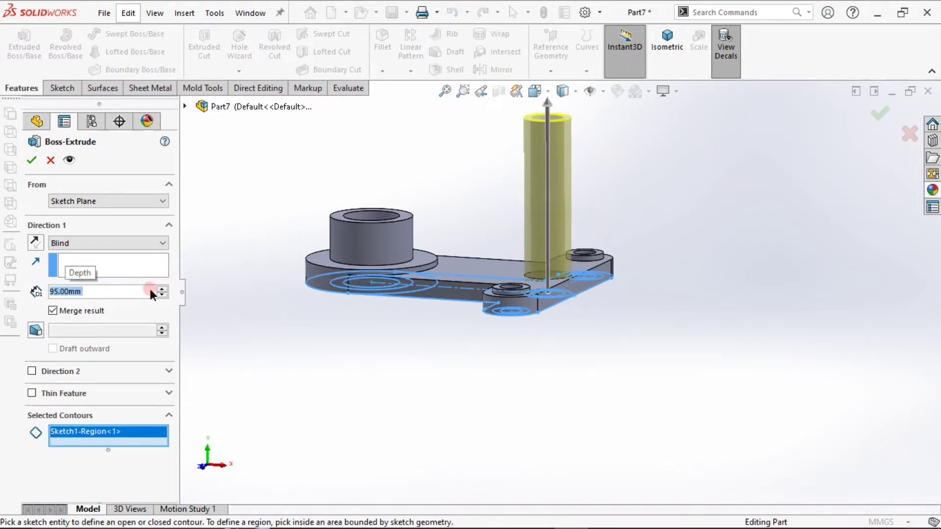
pyautogui.click(31, 160)
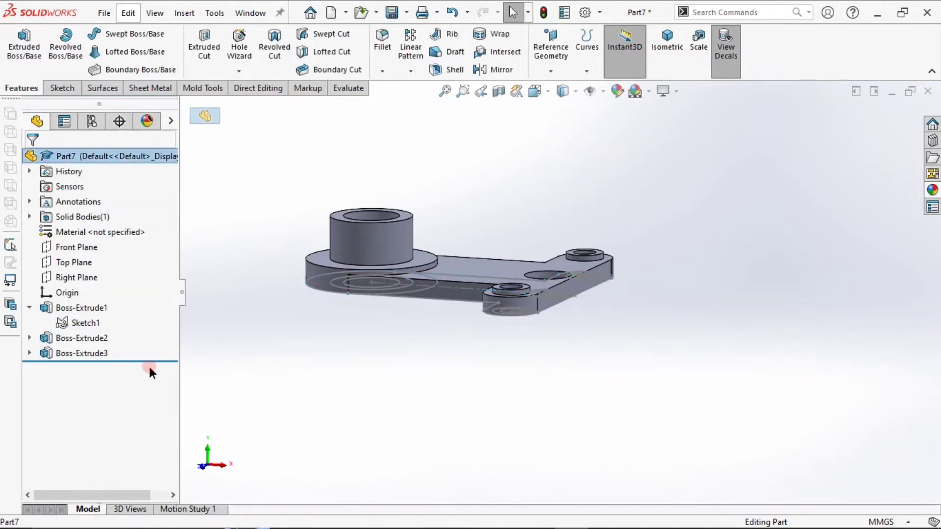
pyautogui.click(3, 51)
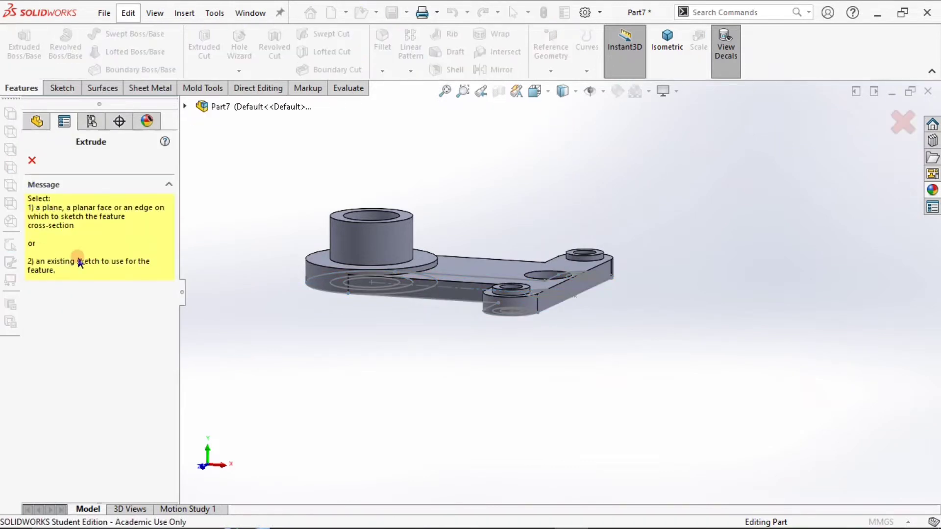
pyautogui.click(32, 161)
# Extrude a 95 mm tall tube from the Sketch1 ring between the 18 mm and 25 mm circles, merged with the plate
pyautogui.click(85, 322)
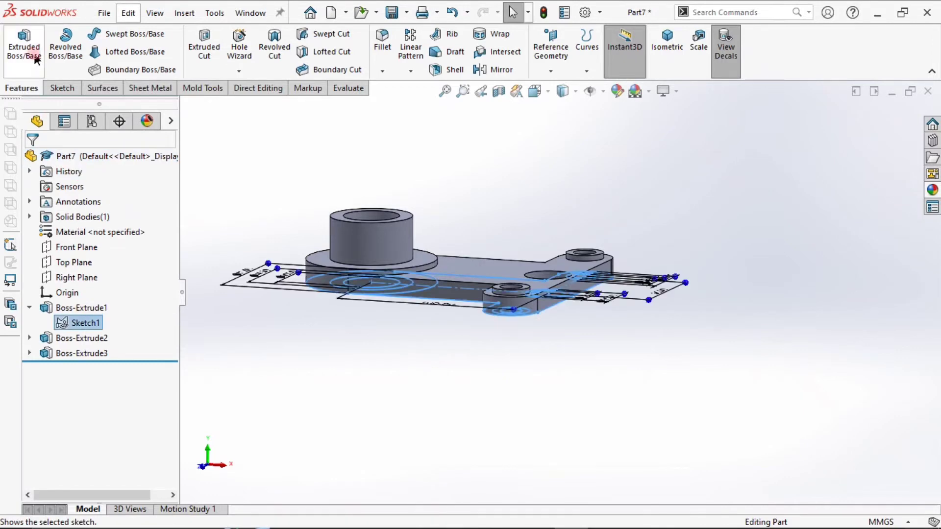
pyautogui.moveTo(609, 235); pyautogui.dragTo(601, 363, button='middle')
pyautogui.scroll(-6, 580, 303)
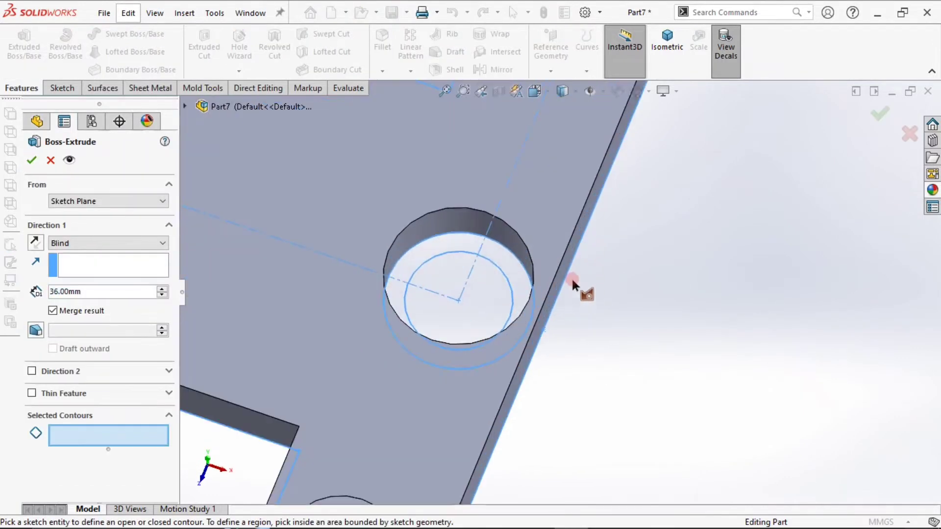
pyautogui.click(484, 245)
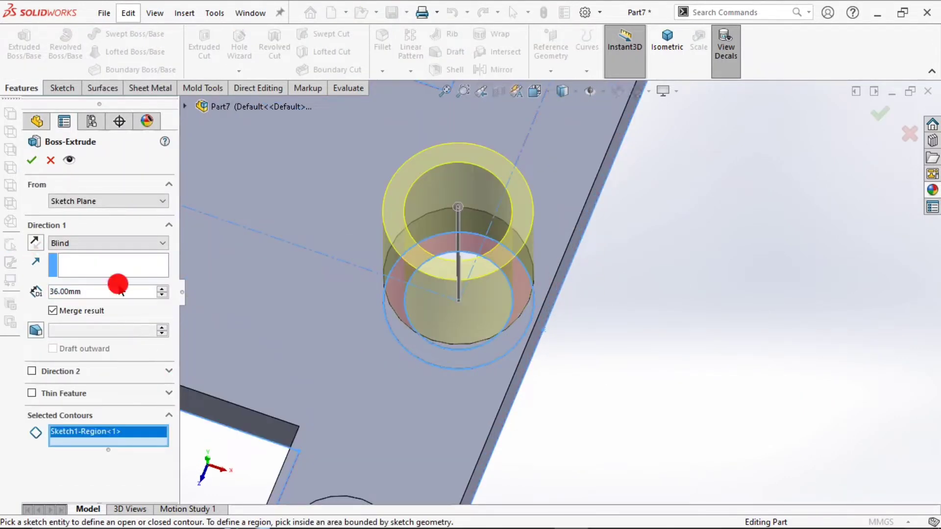
pyautogui.write('9')
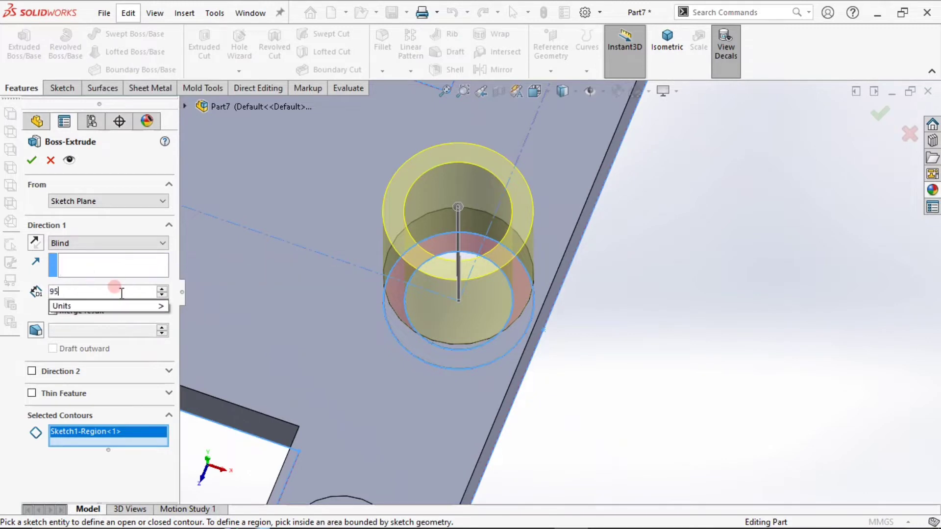
pyautogui.write('5')
pyautogui.press('Return')
pyautogui.click(30, 161)
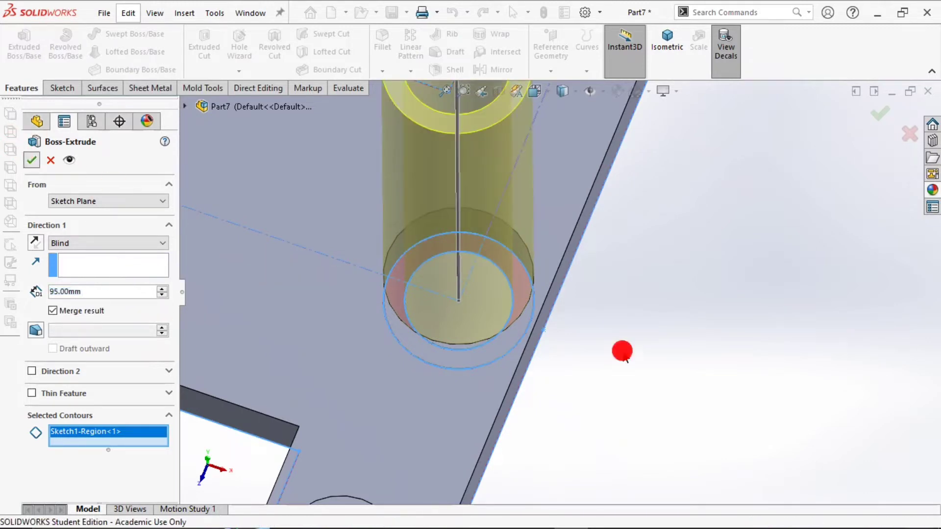
pyautogui.click(666, 56)
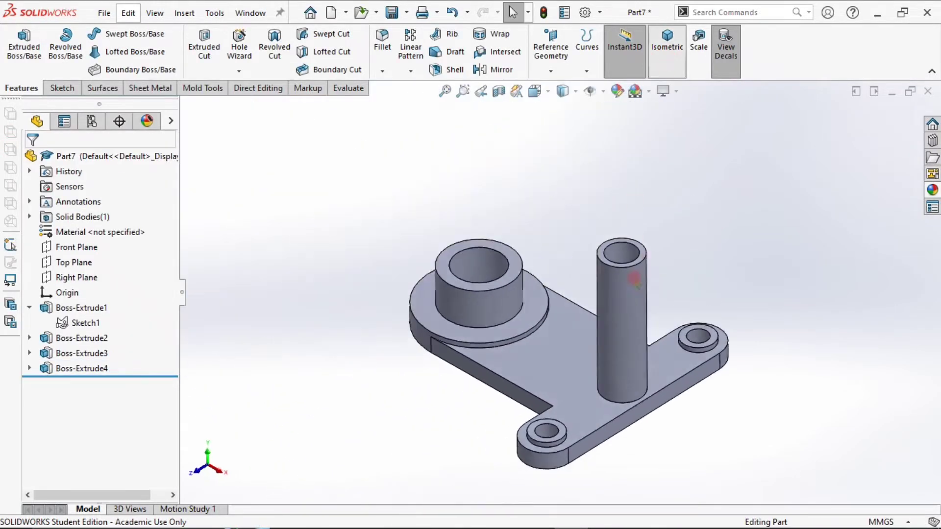
pyautogui.moveTo(539, 342); pyautogui.dragTo(599, 515, button='middle')
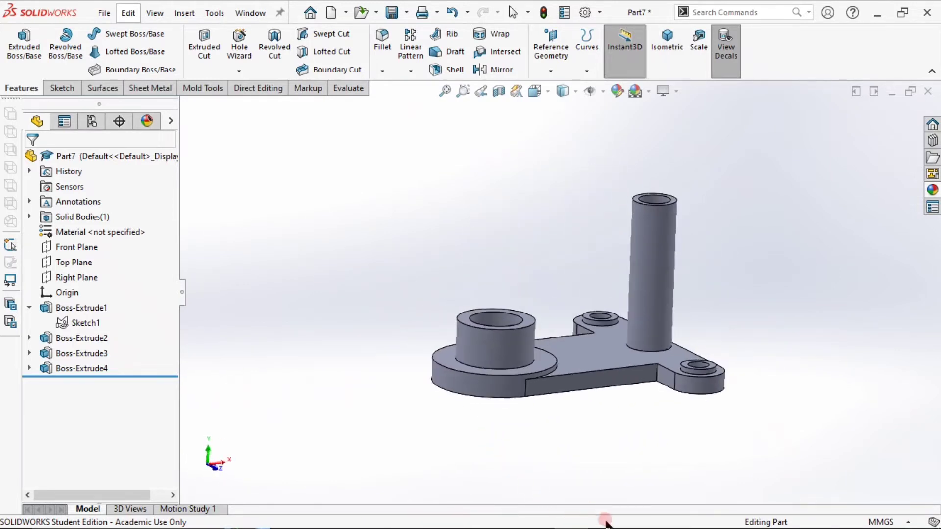
# Sketch a sloped line about 71 mm long on the Front Plane, from the short boss's top edge to the near side of the tall tube
pyautogui.scroll(-3, 587, 256)
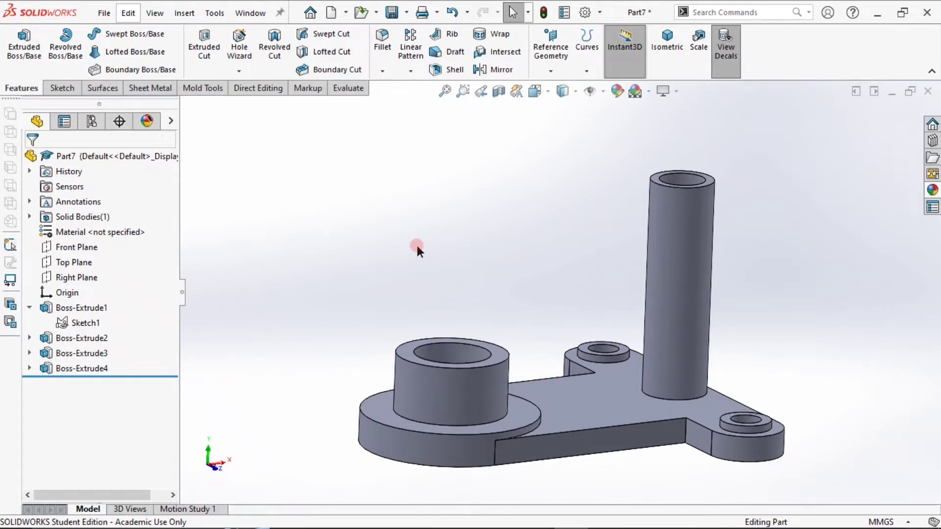
pyautogui.click(109, 268)
pyautogui.click(64, 250)
pyautogui.click(58, 227)
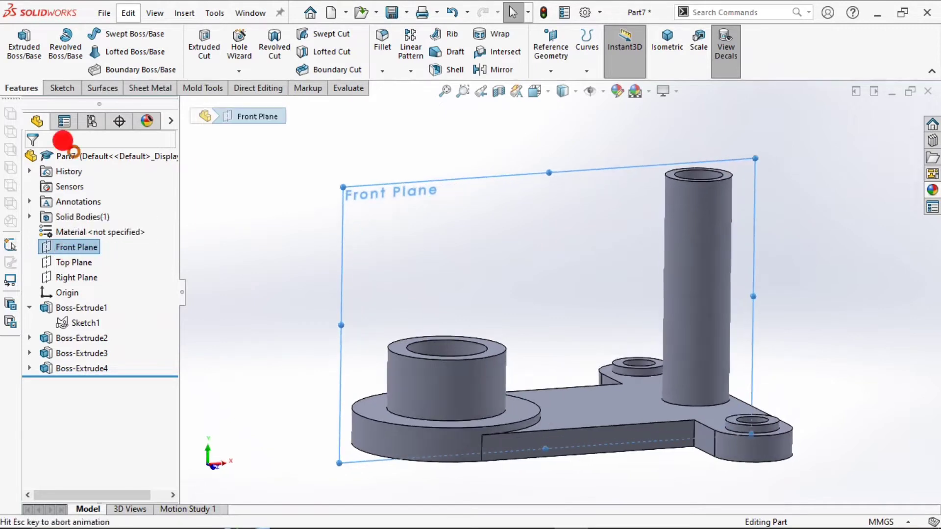
pyautogui.click(89, 34)
pyautogui.click(490, 338)
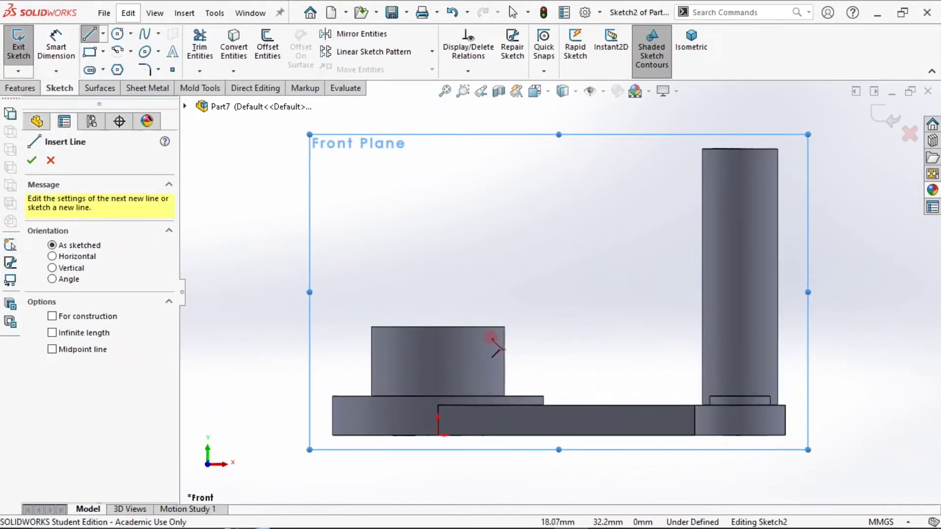
pyautogui.moveTo(500, 326)
pyautogui.mouseDown()
pyautogui.moveTo(590, 275)
pyautogui.moveTo(704, 252)
pyautogui.mouseUp()
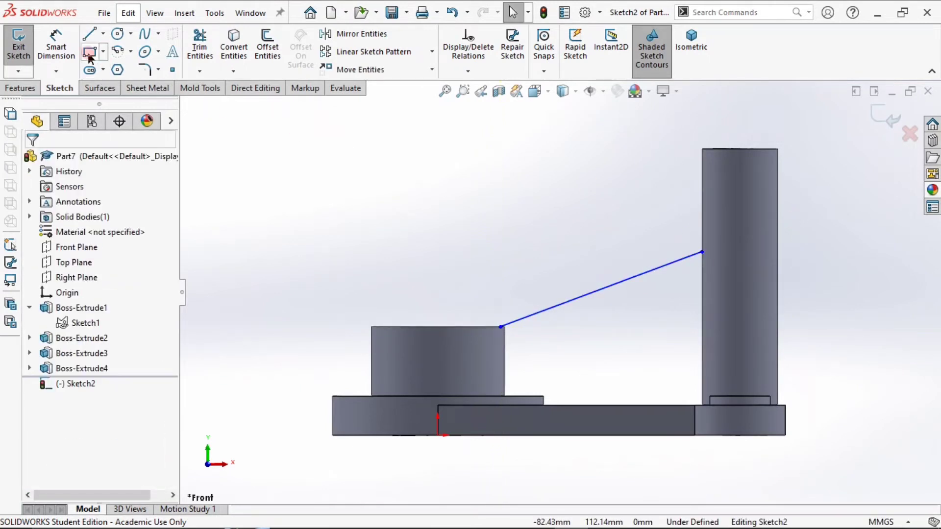
pyautogui.click(56, 46)
pyautogui.click(702, 255)
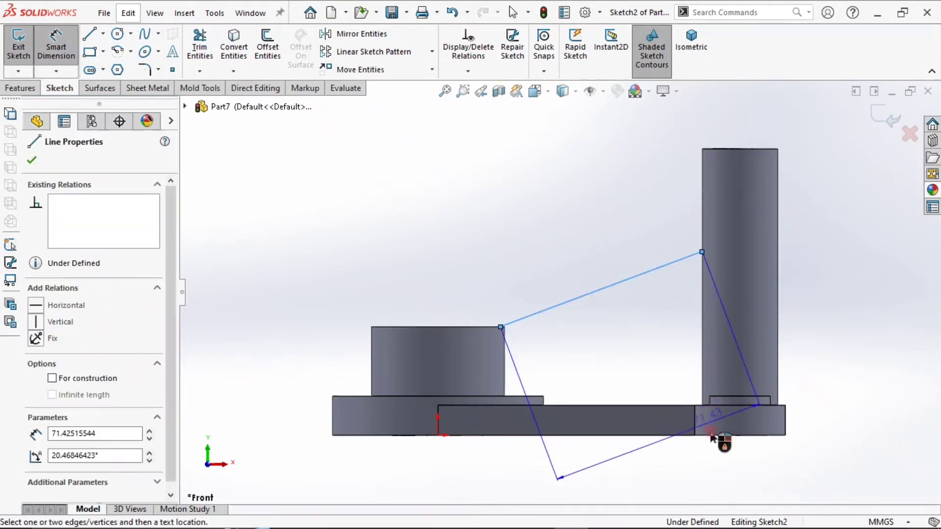
pyautogui.click(713, 436)
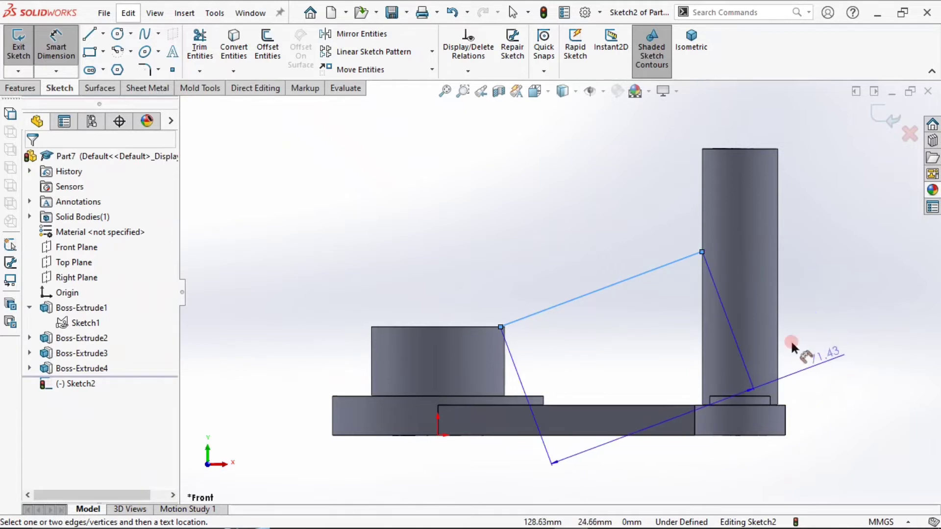
pyautogui.click(762, 435)
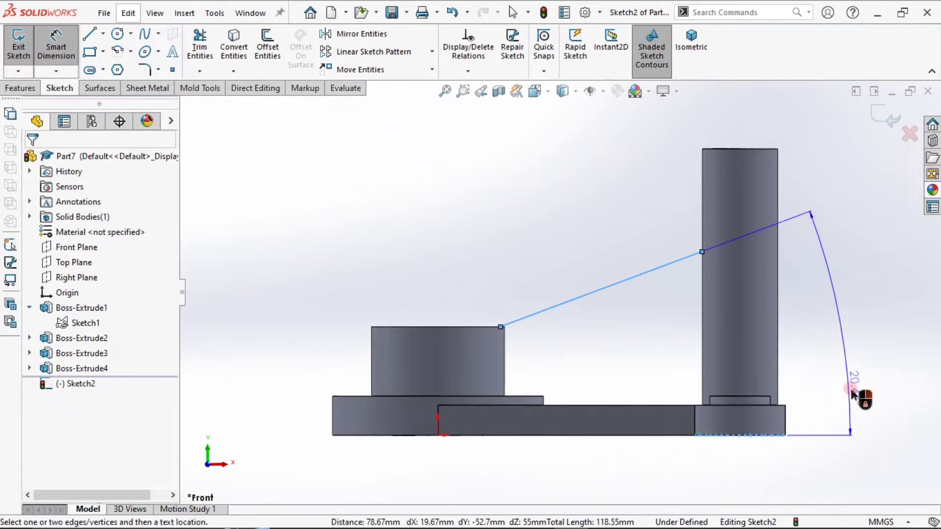
pyautogui.press('Escape')
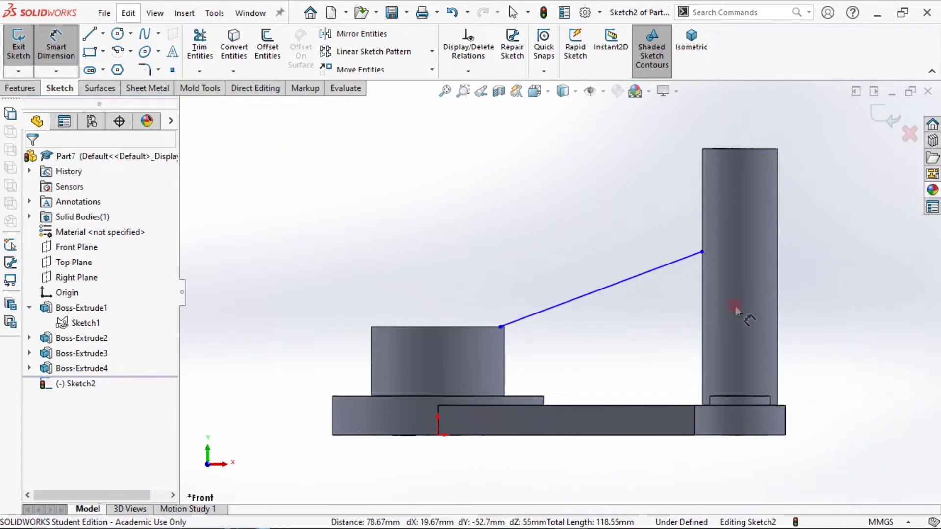
# Dimension the height of the line's upper endpoint above the plate's bottom edge as 48 mm
pyautogui.click(702, 253)
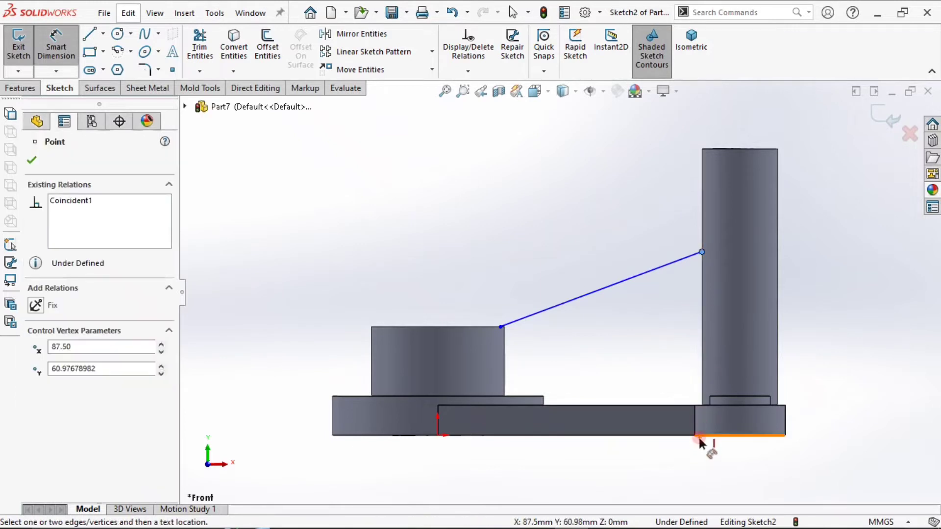
pyautogui.click(701, 436)
pyautogui.click(839, 372)
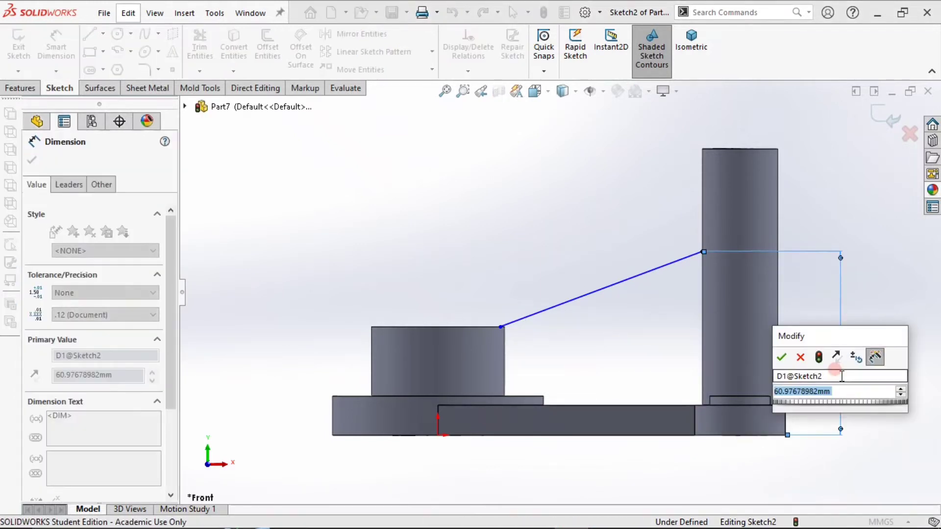
pyautogui.write('48')
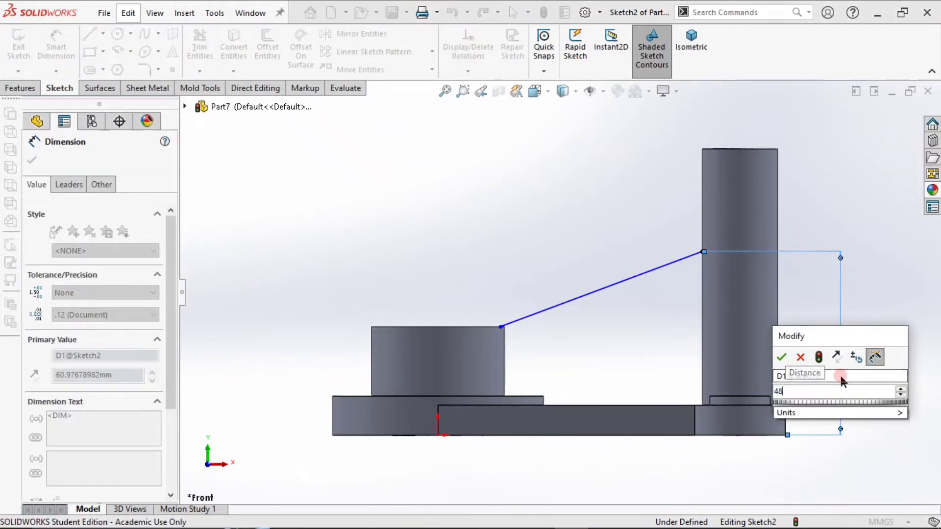
pyautogui.press('Return')
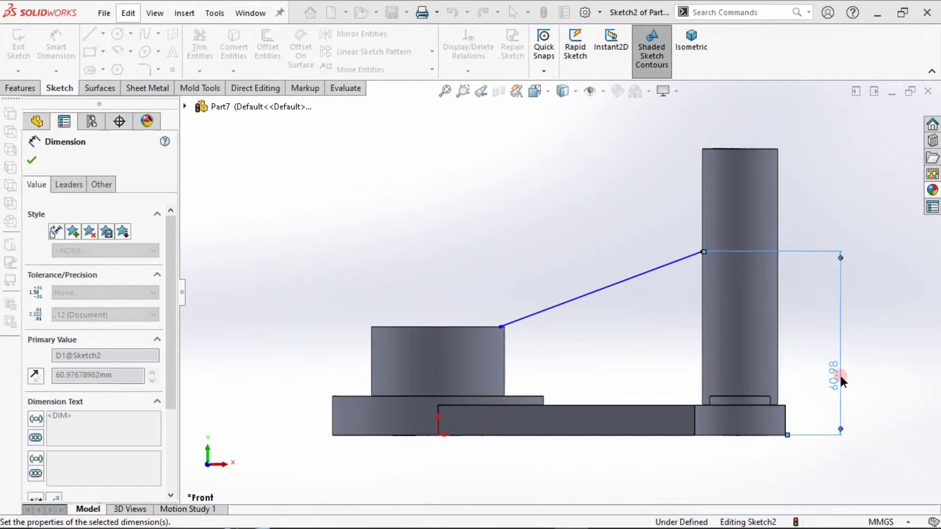
pyautogui.press('Escape')
pyautogui.press('Escape')
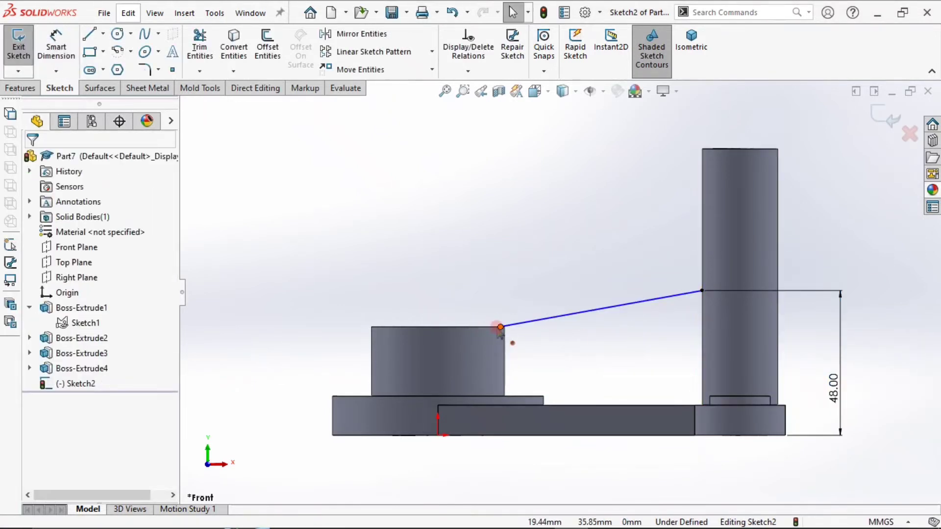
# Fully define all entities in the rib sketch with automatically calculated relations and dimensions
pyautogui.click(500, 327)
pyautogui.click(498, 228)
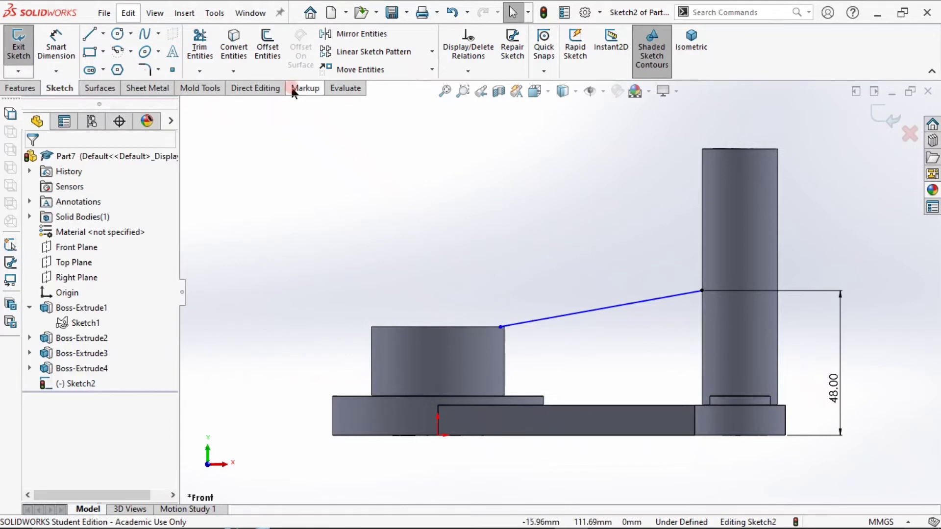
pyautogui.click(445, 72)
pyautogui.click(446, 122)
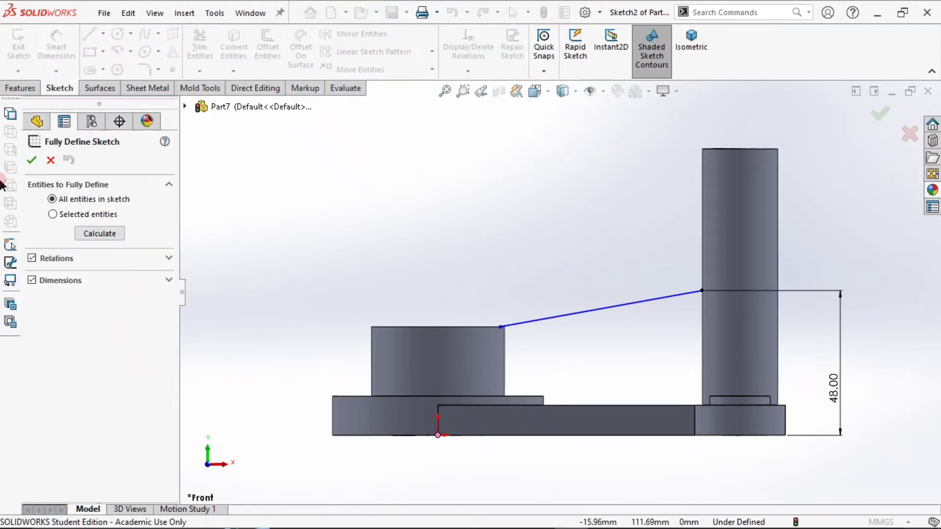
pyautogui.click(100, 239)
pyautogui.click(52, 199)
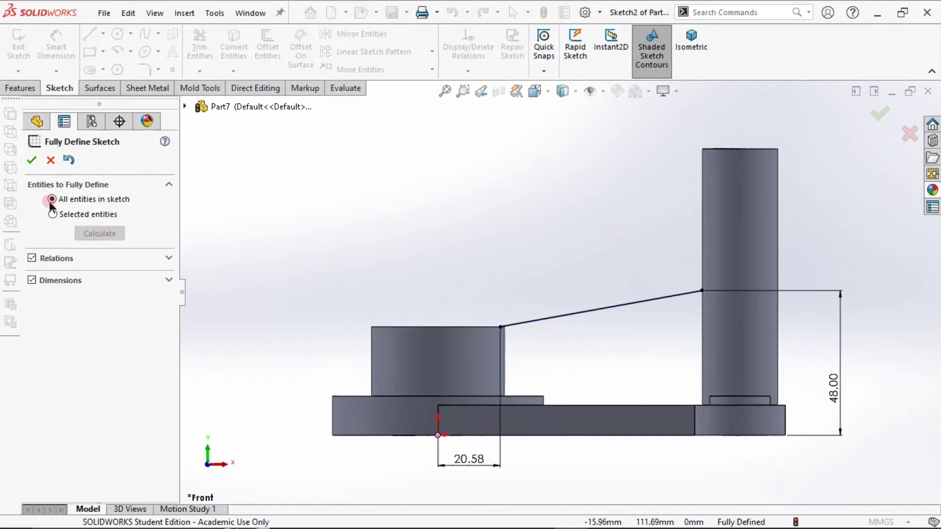
pyautogui.click(34, 160)
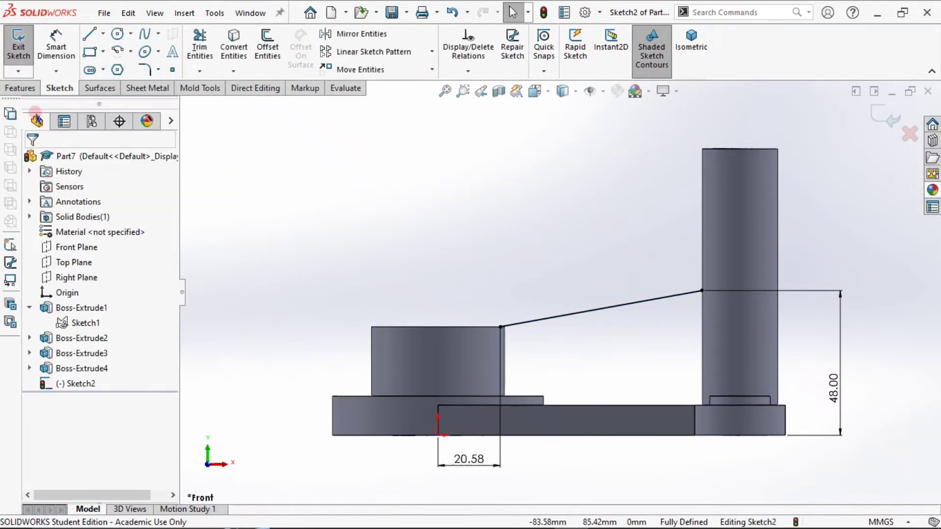
# Create an 8 mm thick rib from the sloped line, filling the space down to the plate between the boss and the tube
pyautogui.click(13, 89)
pyautogui.click(440, 35)
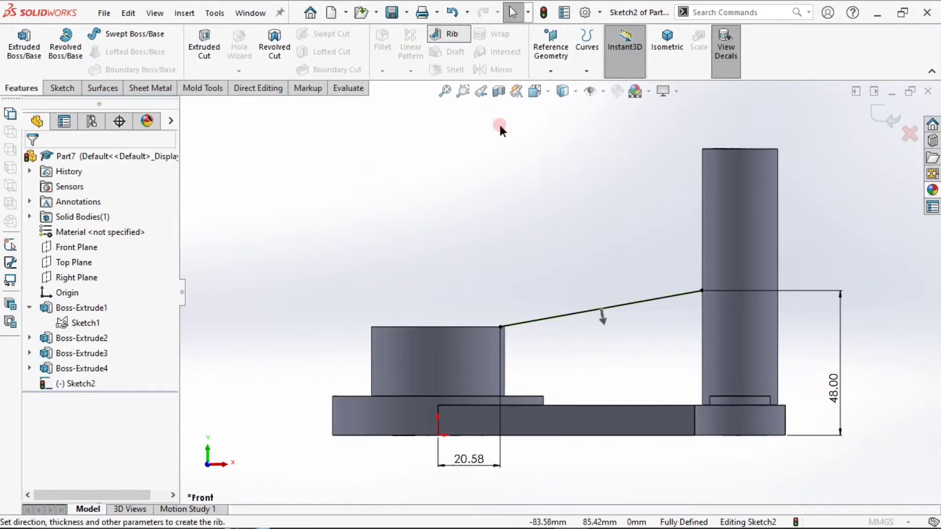
pyautogui.moveTo(534, 245); pyautogui.dragTo(595, 339, button='middle')
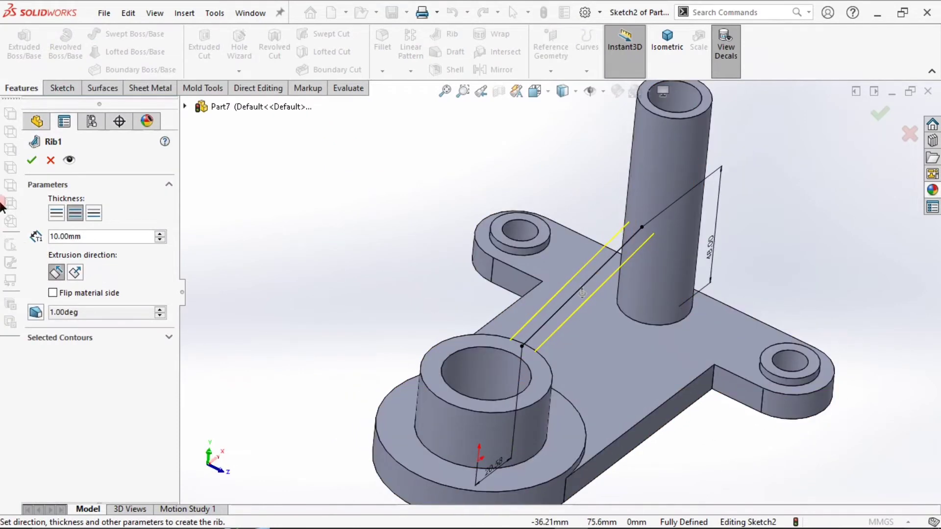
pyautogui.write('8')
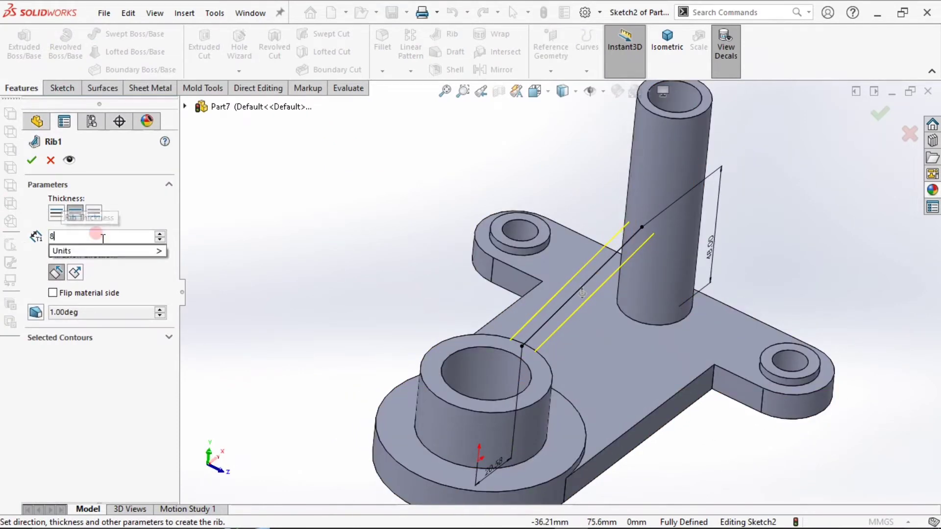
pyautogui.press('Return')
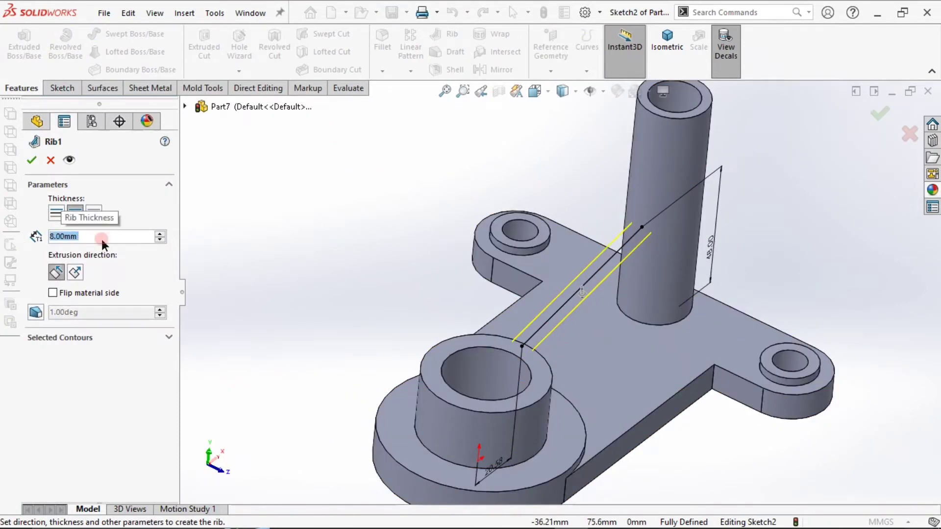
pyautogui.click(30, 165)
# Create a reference plane offset 30 mm from the Right Plane, with the offset flipped toward the outer side of the short boss
pyautogui.moveTo(487, 172); pyautogui.dragTo(692, 102, button='middle')
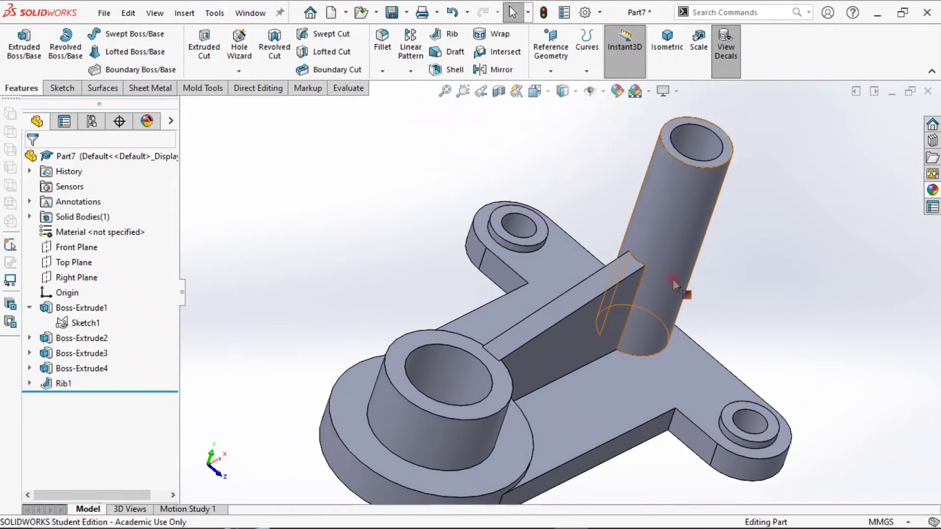
pyautogui.moveTo(674, 283); pyautogui.dragTo(537, 309, button='middle')
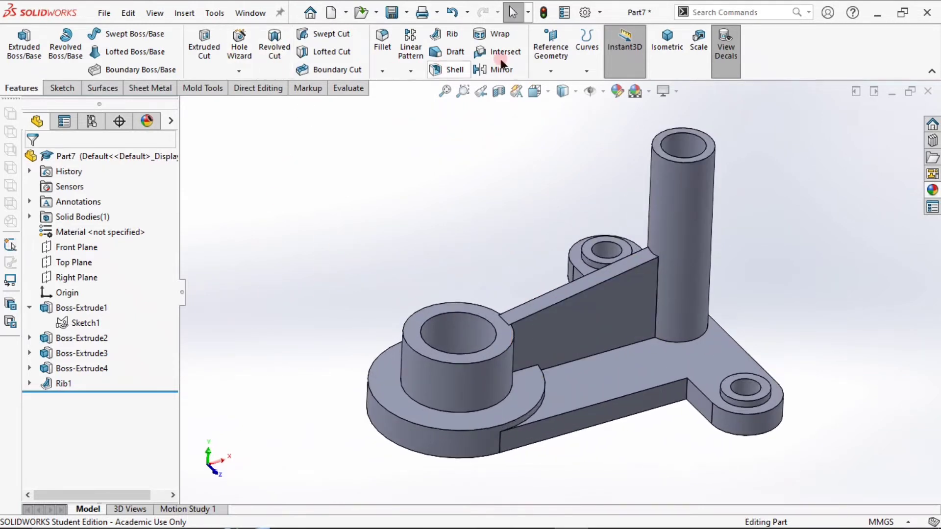
pyautogui.click(95, 247)
pyautogui.click(78, 263)
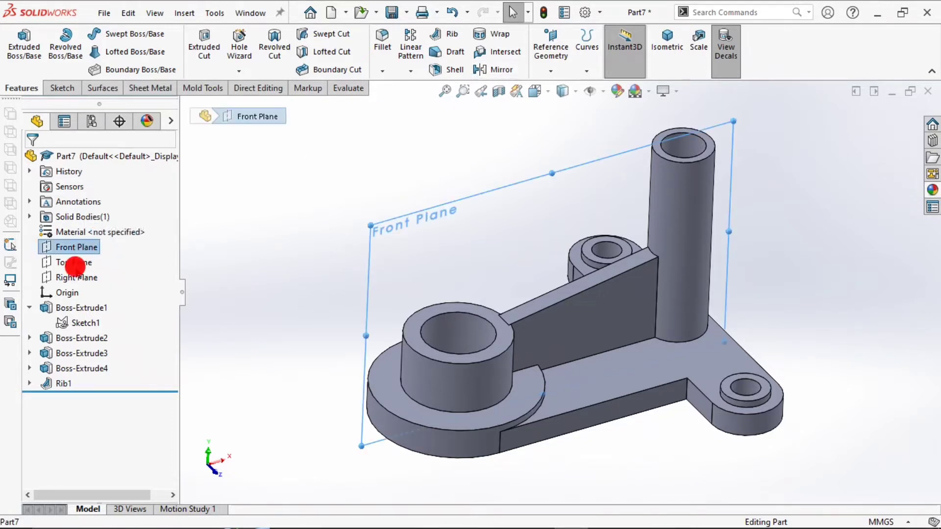
pyautogui.click(78, 276)
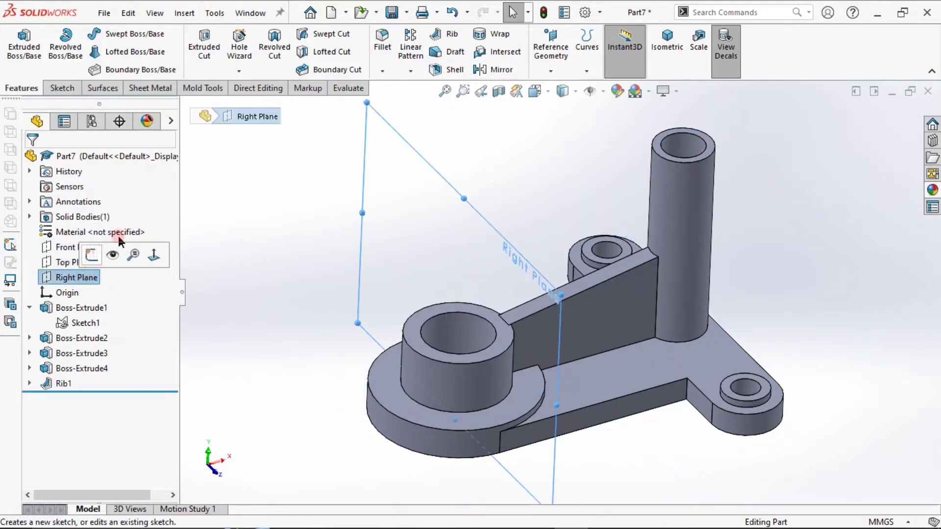
pyautogui.click(555, 58)
pyautogui.click(557, 90)
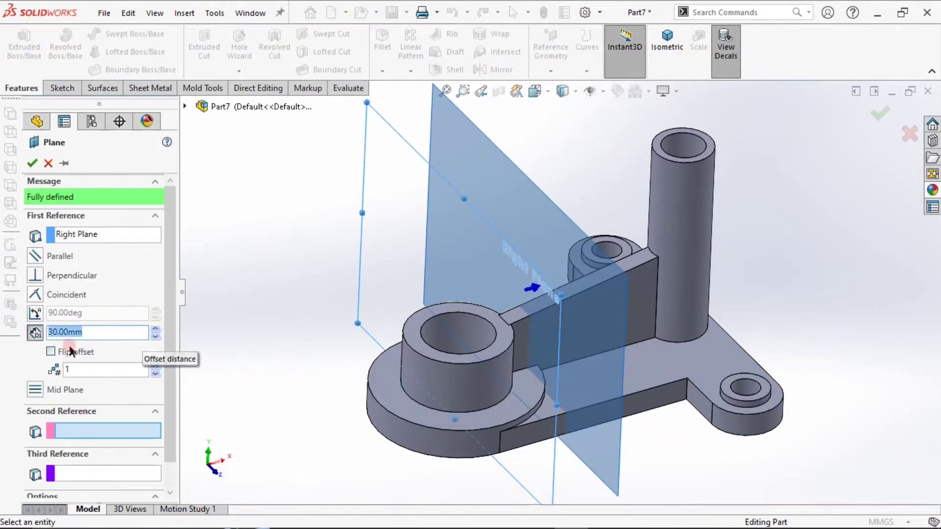
pyautogui.click(52, 352)
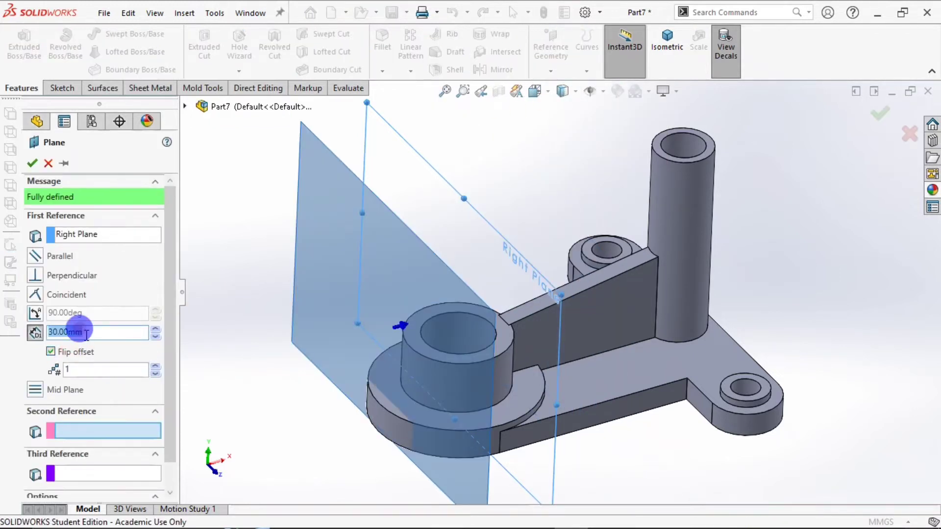
pyautogui.write('22')
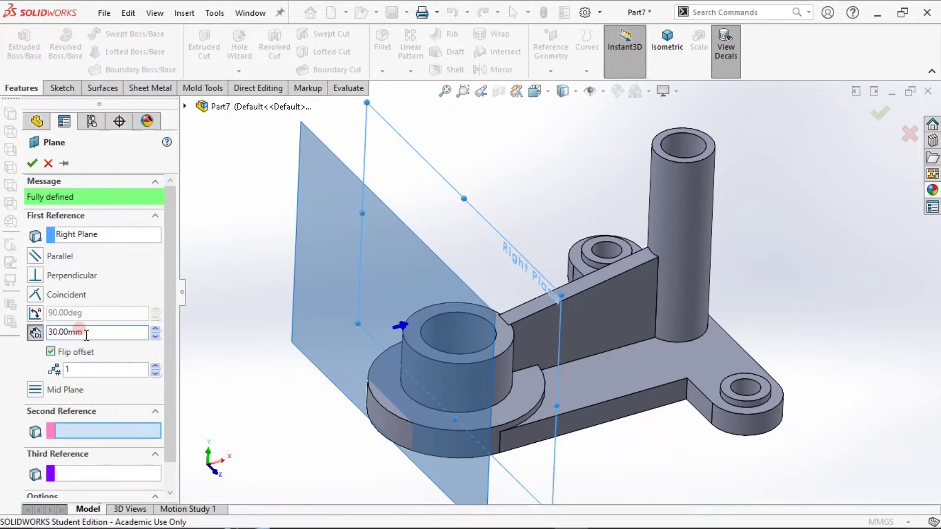
pyautogui.press('Return')
# On the new offset plane, sketch two concentric circles with radii of about 9 mm and 6 mm, centred about 26 mm above the origin
pyautogui.click(367, 237)
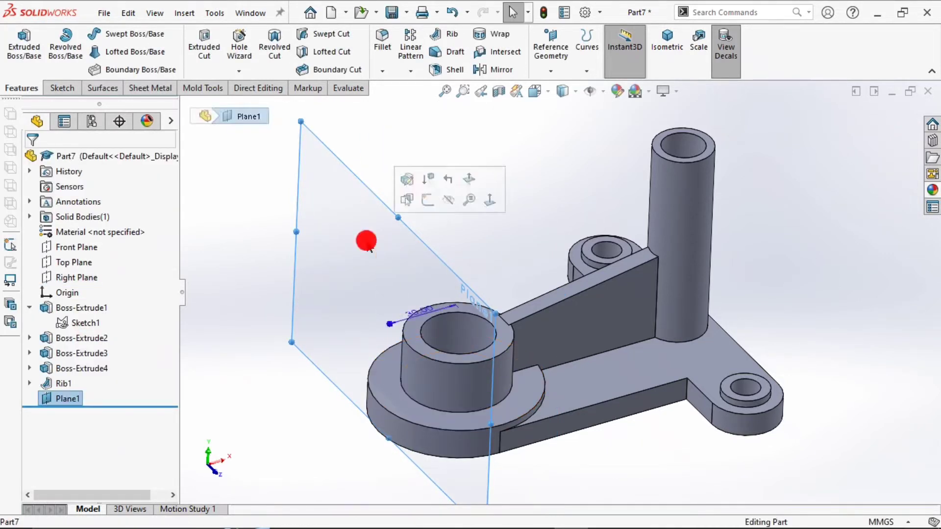
pyautogui.click(426, 211)
pyautogui.click(401, 301)
pyautogui.click(462, 265)
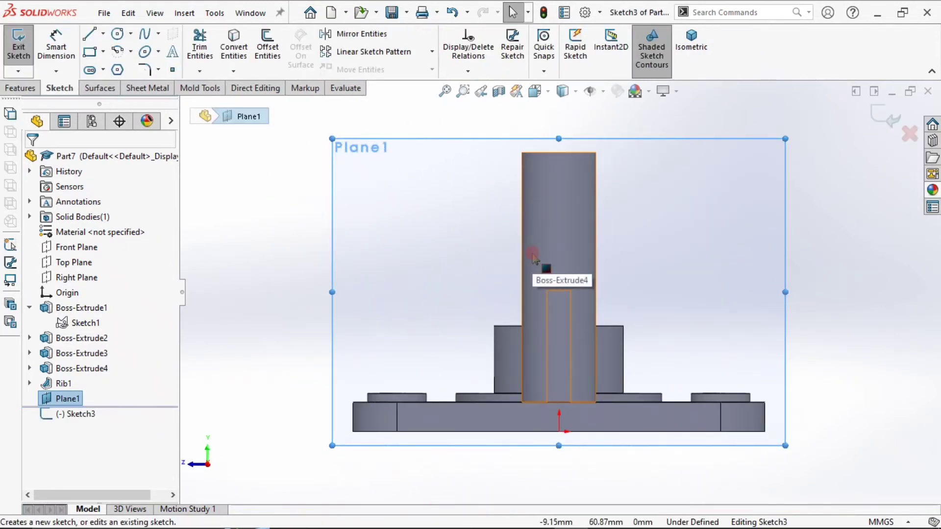
pyautogui.hotkey('ctrl', '8')
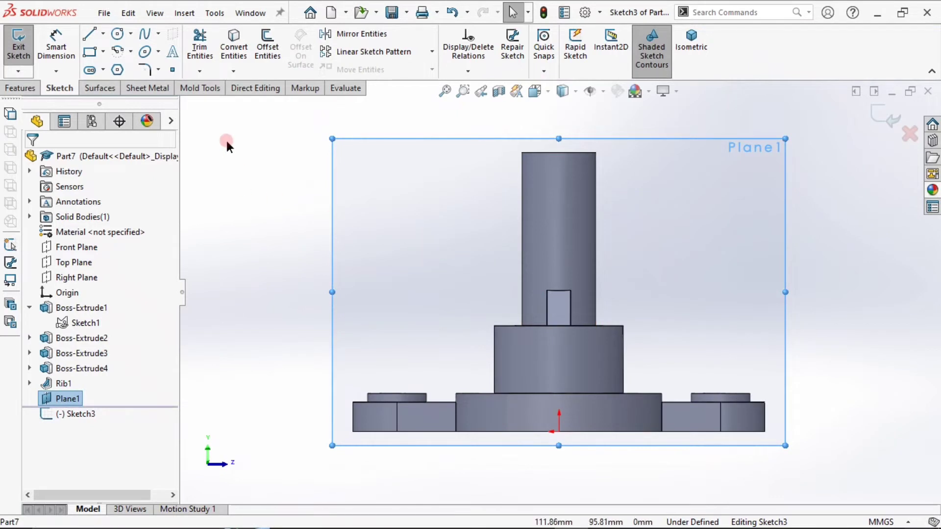
pyautogui.click(118, 35)
pyautogui.scroll(-5, 479, 297)
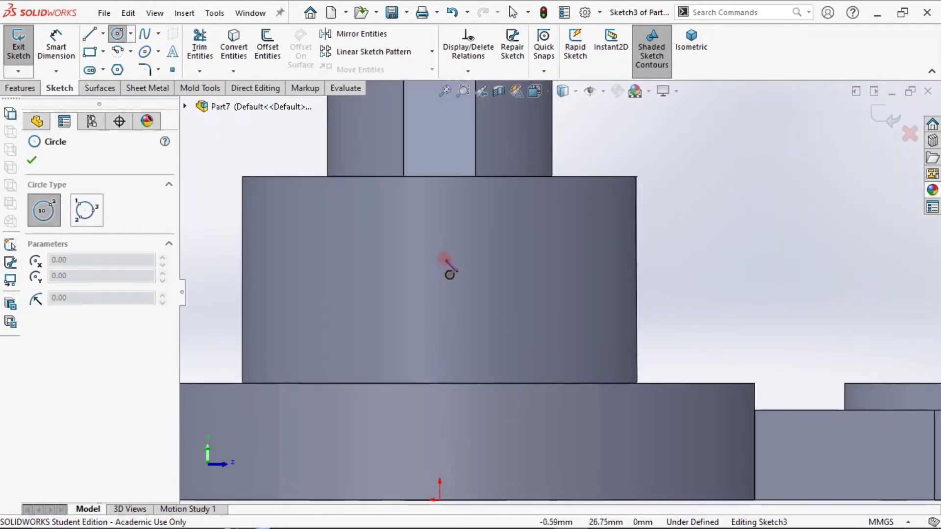
pyautogui.click(439, 266)
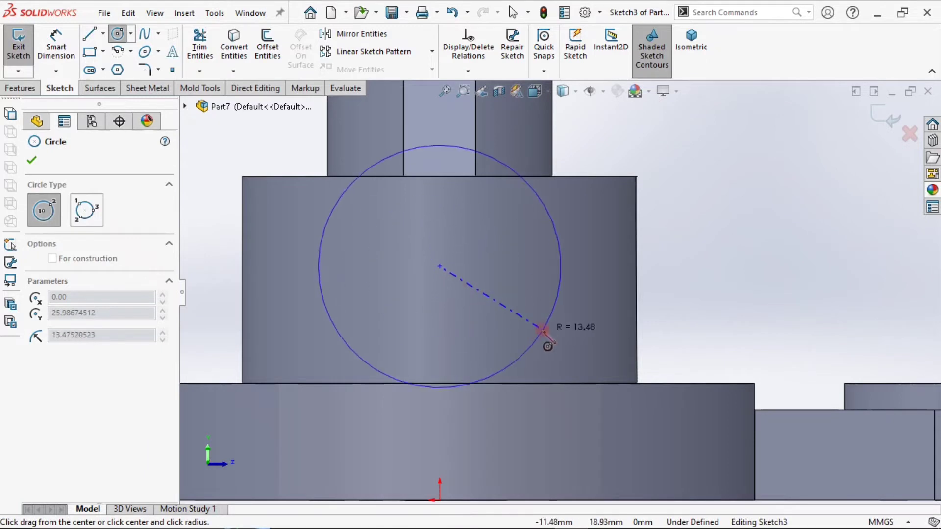
pyautogui.click(507, 314)
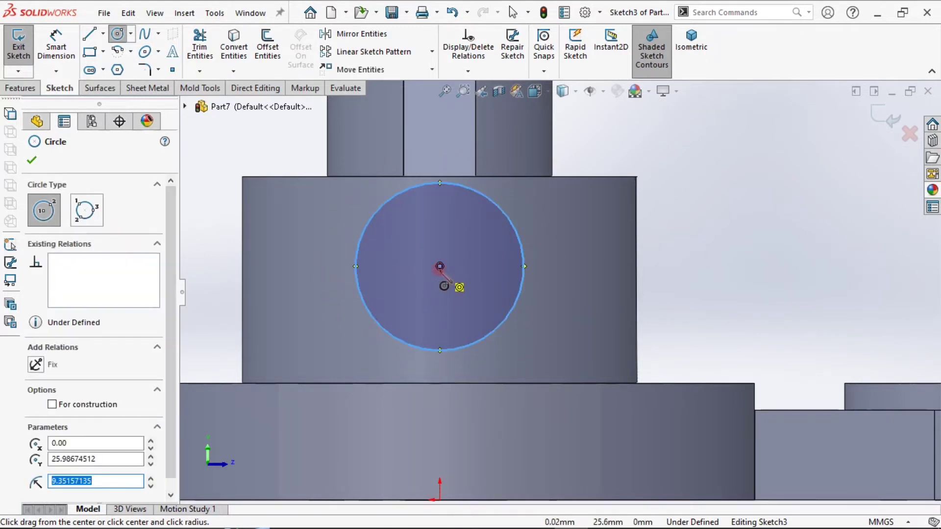
pyautogui.click(439, 266)
pyautogui.click(489, 284)
# Dimension the outer circle's diameter as 20 mm and the inner circle's diameter as 10 mm
pyautogui.click(71, 45)
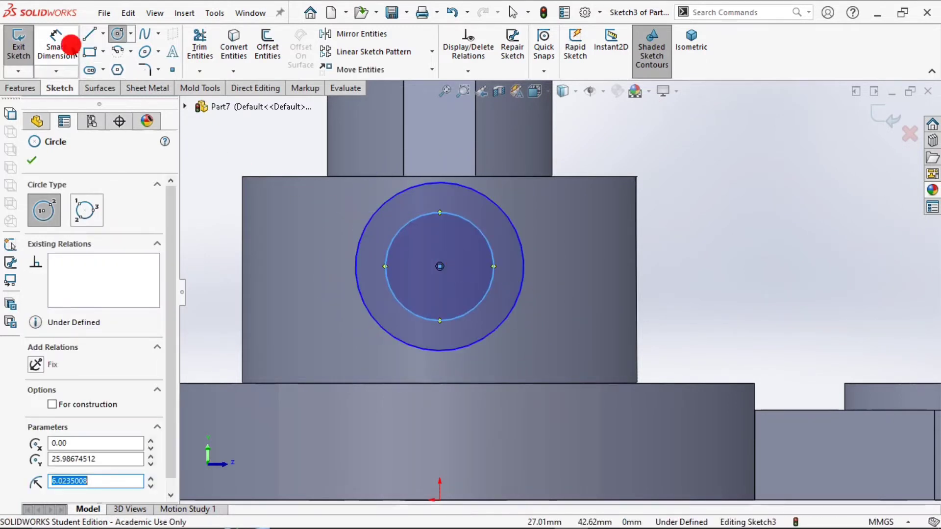
pyautogui.click(522, 269)
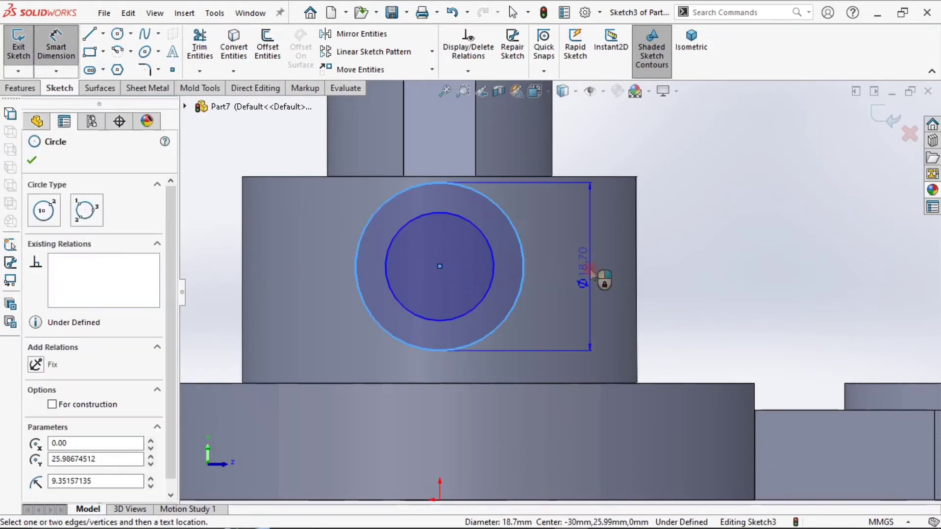
pyautogui.click(585, 265)
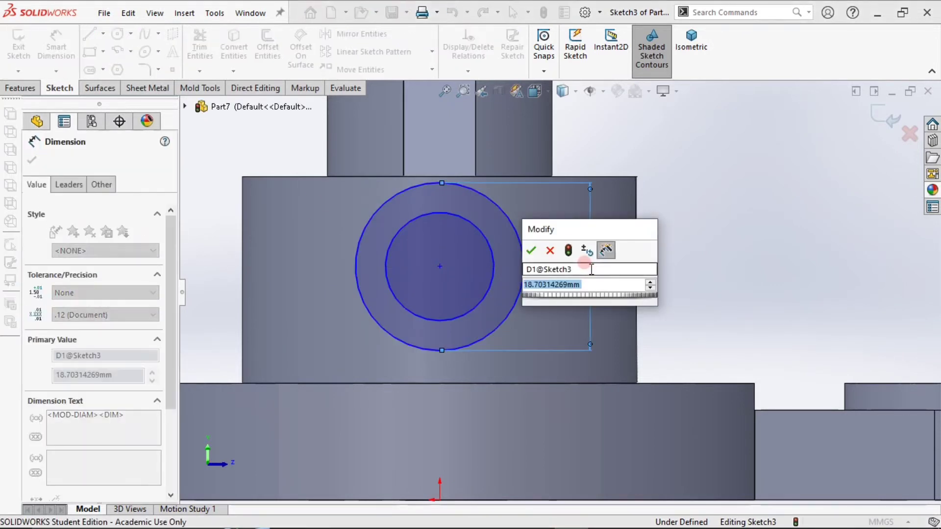
pyautogui.write('20')
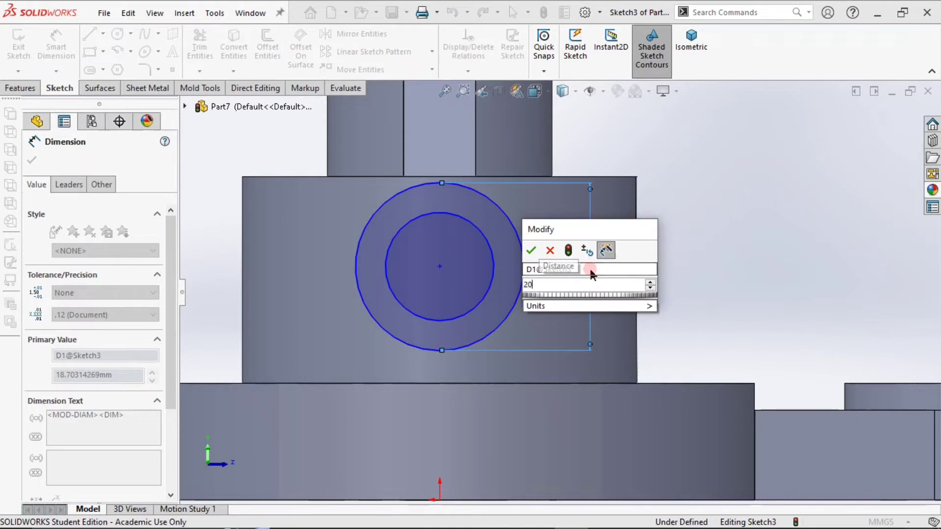
pyautogui.press('Return')
pyautogui.click(492, 266)
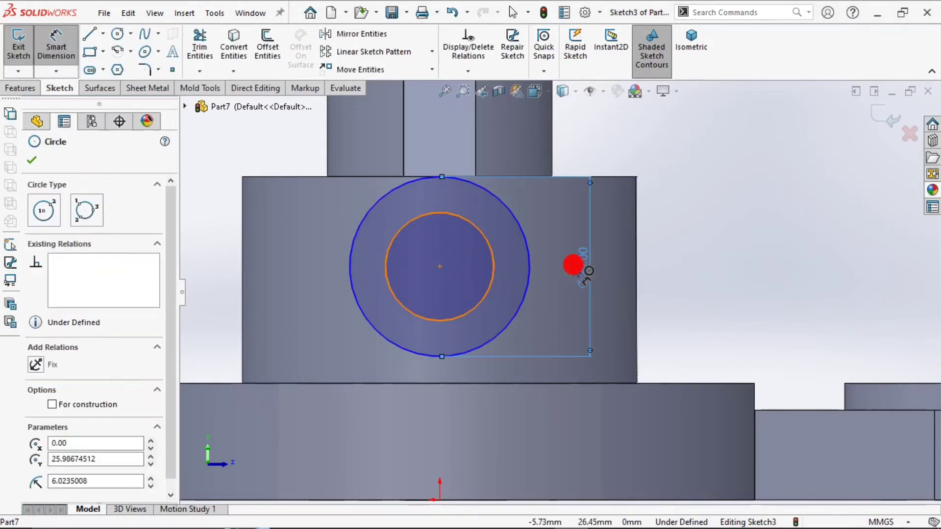
pyautogui.click(554, 239)
pyautogui.write('10')
pyautogui.press('Return')
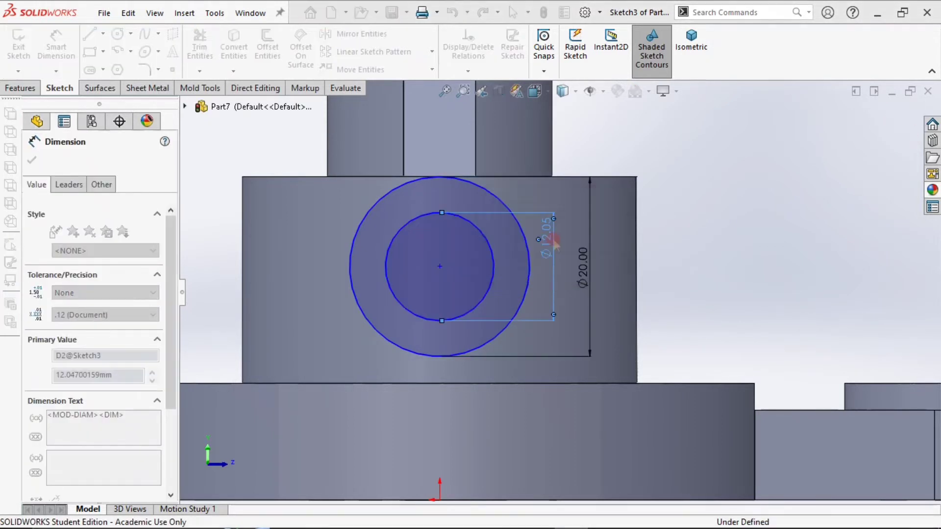
# Dimension the circles' common centre at a height of 20 mm above the origin
pyautogui.click(440, 267)
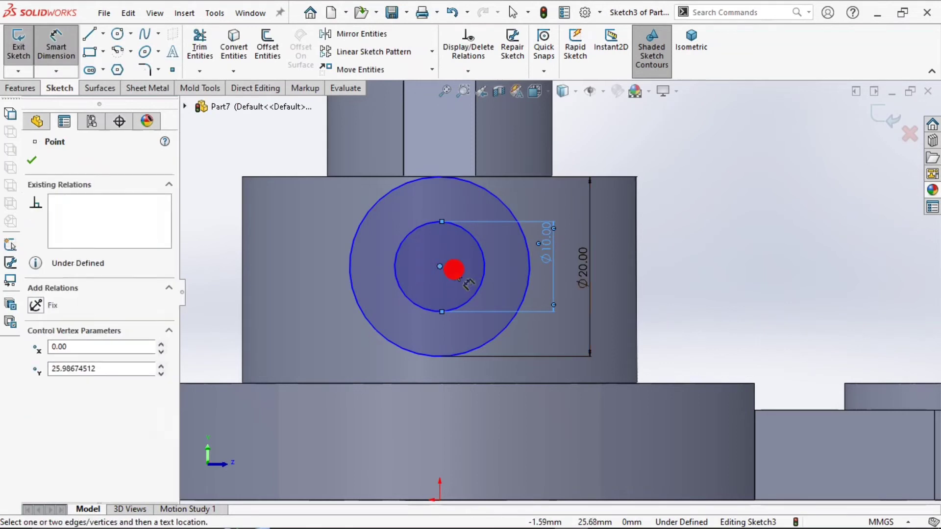
pyautogui.scroll(2, 559, 291)
pyautogui.click(482, 436)
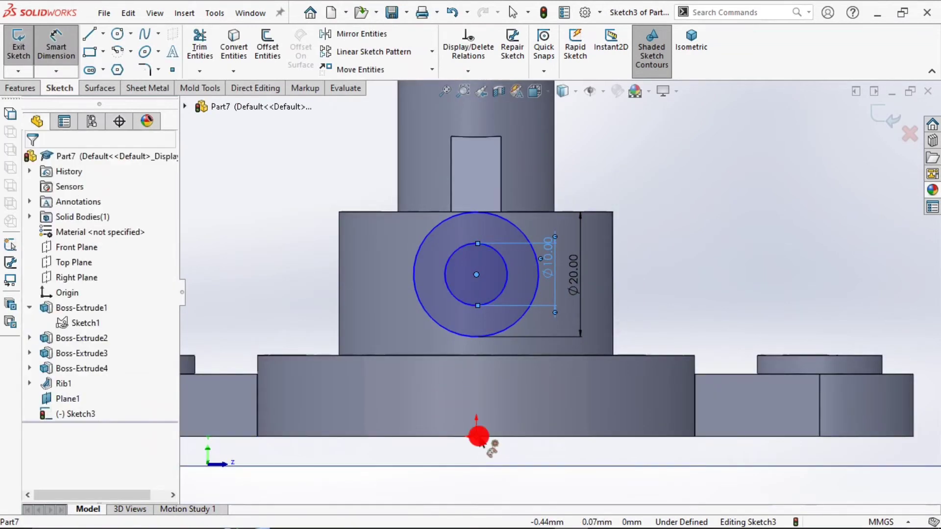
pyautogui.click(721, 336)
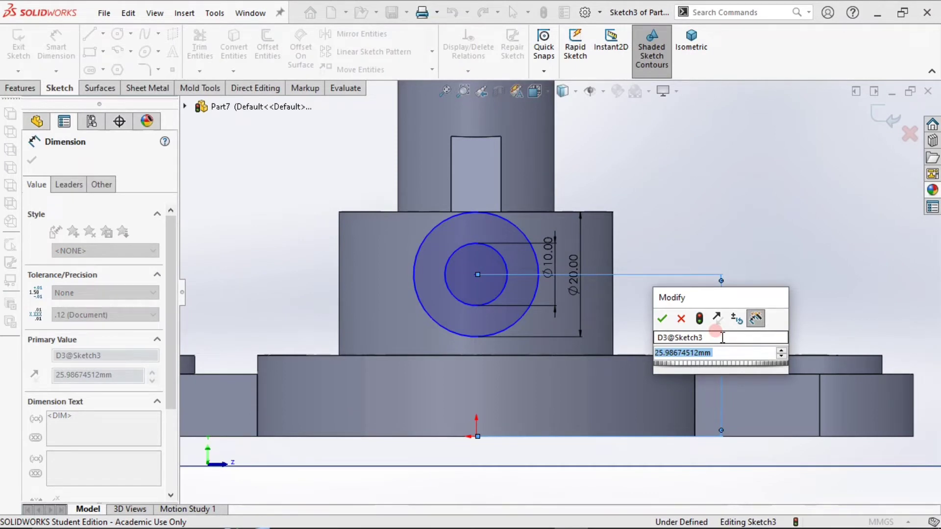
pyautogui.write('20')
pyautogui.press('Return')
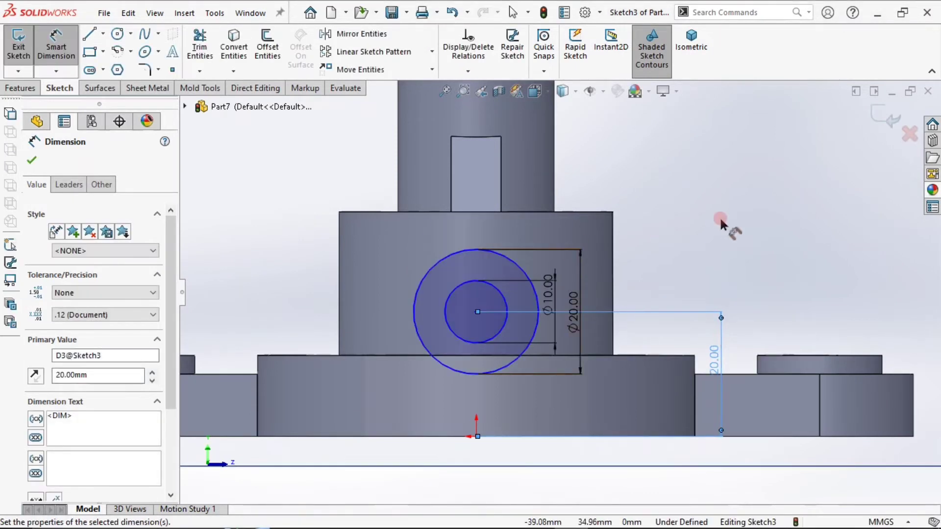
pyautogui.press('Escape')
pyautogui.press('Escape')
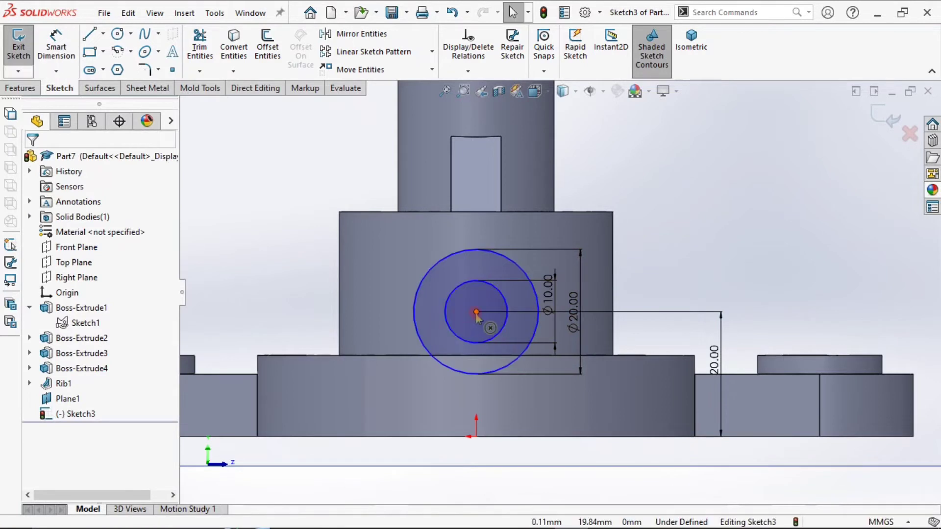
# Add a vertical relation between the circles' centre and the origin
pyautogui.click(476, 311)
pyautogui.keyDown('ctrl'); pyautogui.click(477, 437); pyautogui.keyUp('ctrl')
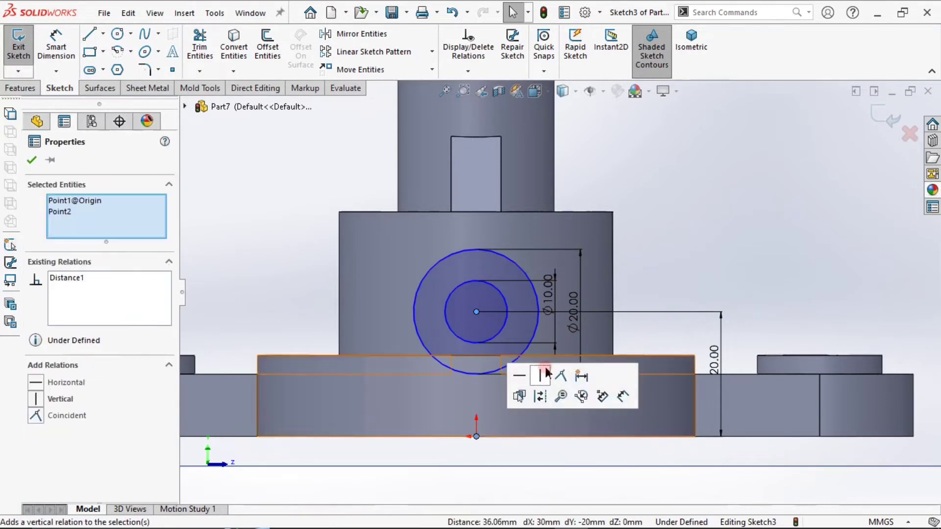
pyautogui.click(540, 379)
pyautogui.click(769, 221)
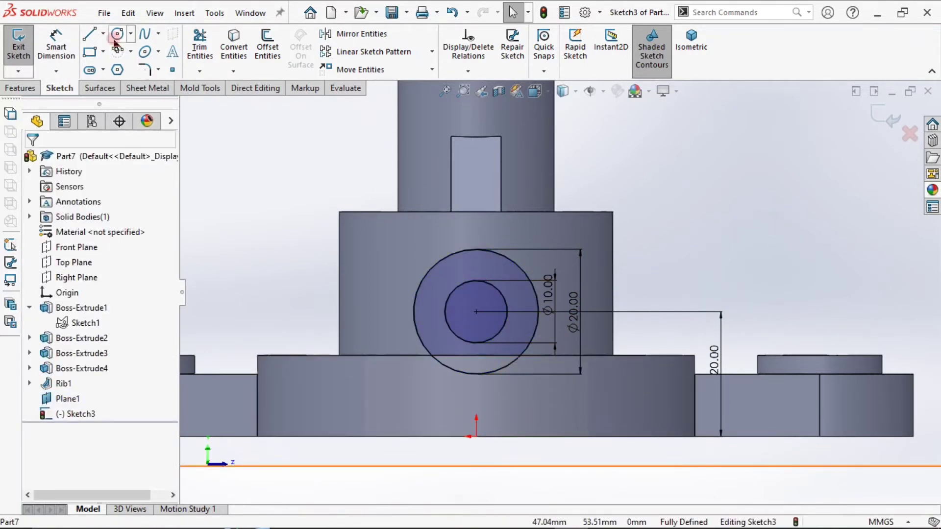
# Draw vertical lines from the outer circle's two side points down to the round base's top edge, joined by a horizontal line
pyautogui.click(90, 36)
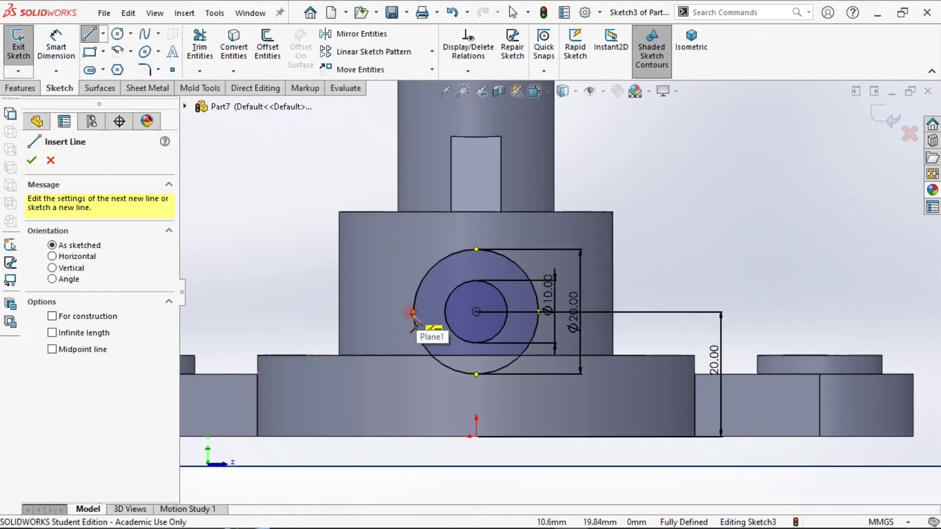
pyautogui.click(413, 311)
pyautogui.click(413, 355)
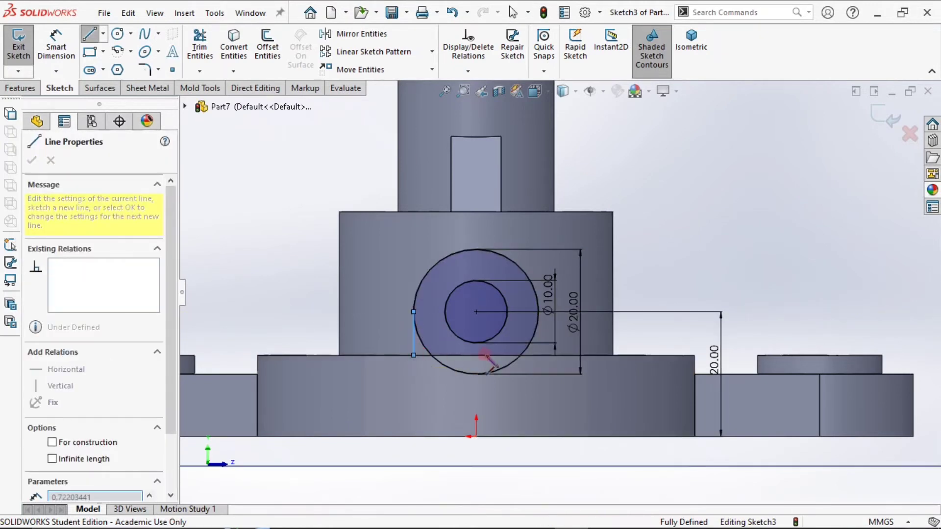
pyautogui.click(538, 355)
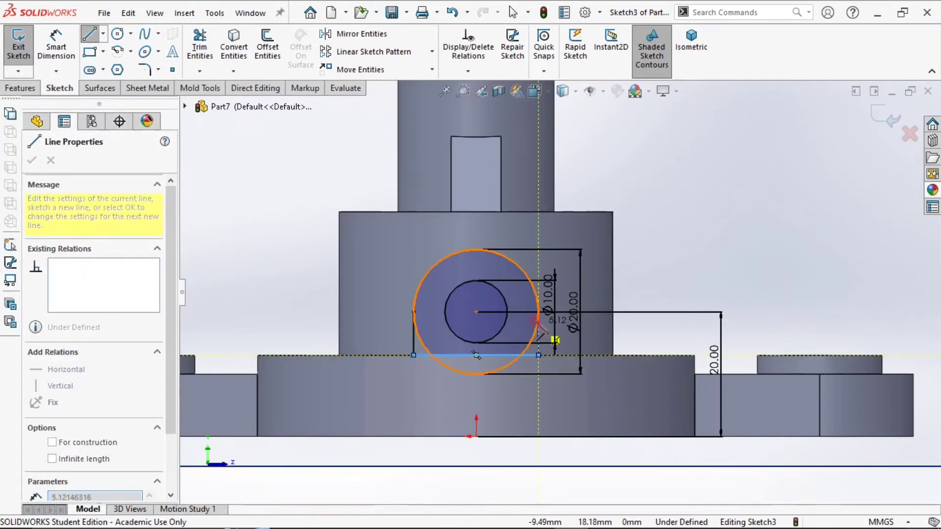
pyautogui.click(538, 312)
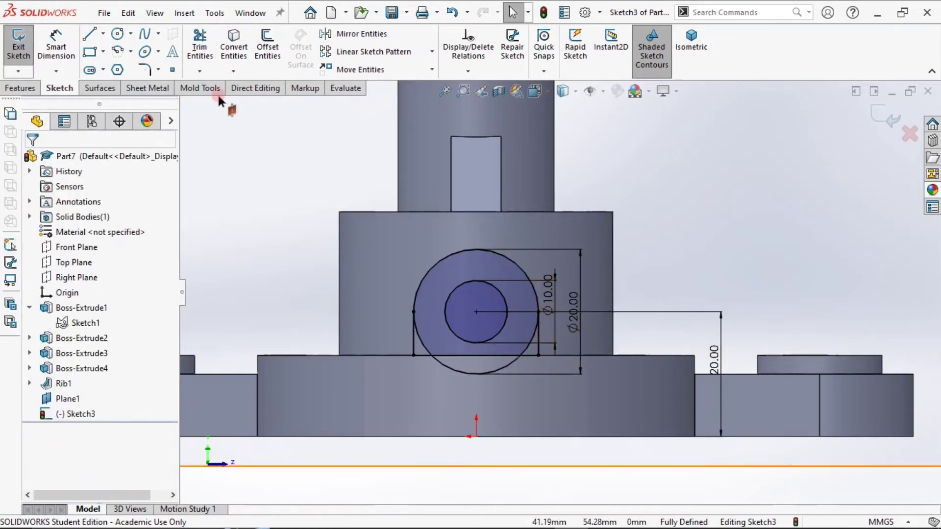
# Power trim the lower half of the outer circle, leaving an arch-shaped profile around the inner circle
pyautogui.click(199, 43)
pyautogui.scroll(-5, 478, 343)
pyautogui.moveTo(364, 343); pyautogui.dragTo(333, 335)
pyautogui.moveTo(421, 419)
pyautogui.mouseDown()
pyautogui.moveTo(601, 336)
pyautogui.moveTo(612, 343)
pyautogui.mouseUp()
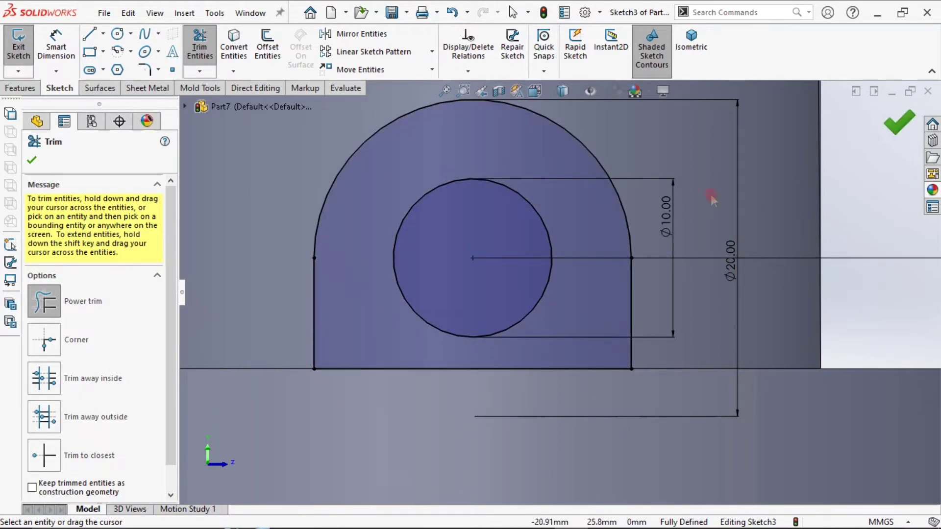
pyautogui.click(35, 159)
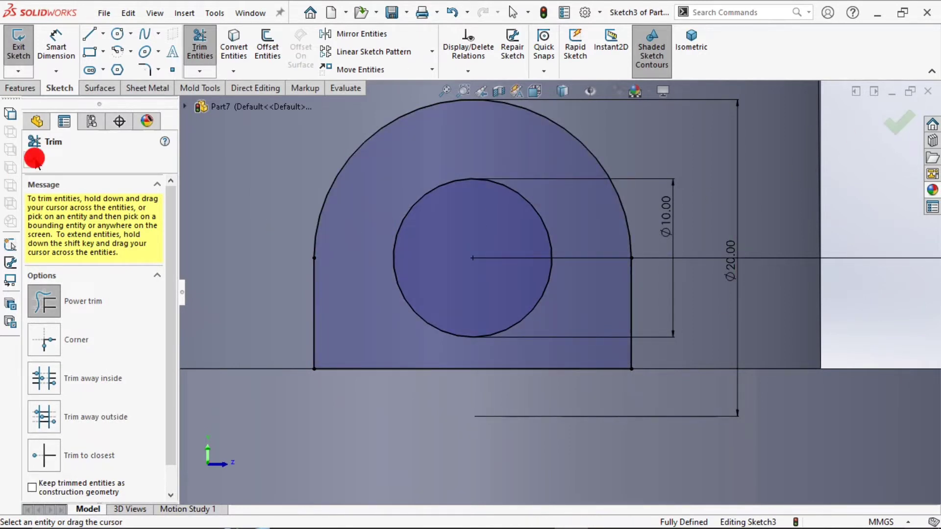
# Extrude the arch profile as a boss with the Up To Surface end condition, ending at the short boss's outer cylindrical face
pyautogui.click(20, 88)
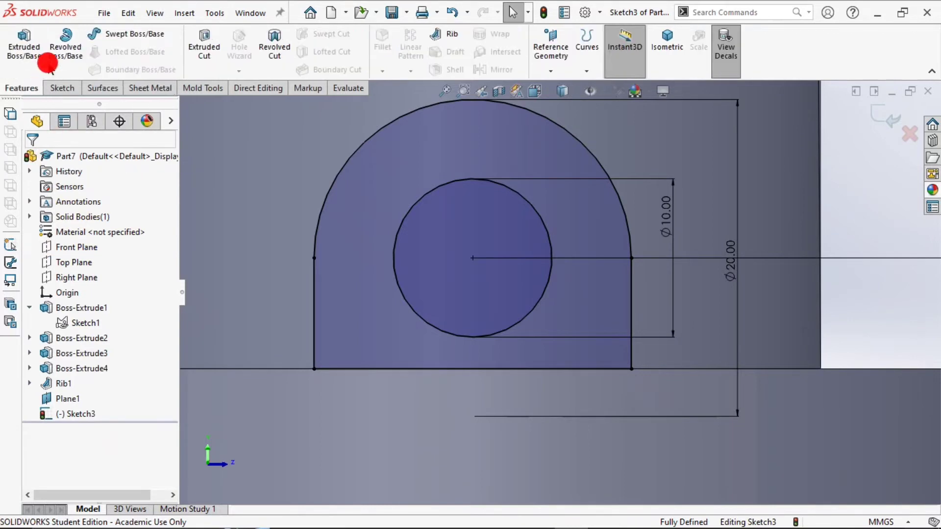
pyautogui.click(24, 39)
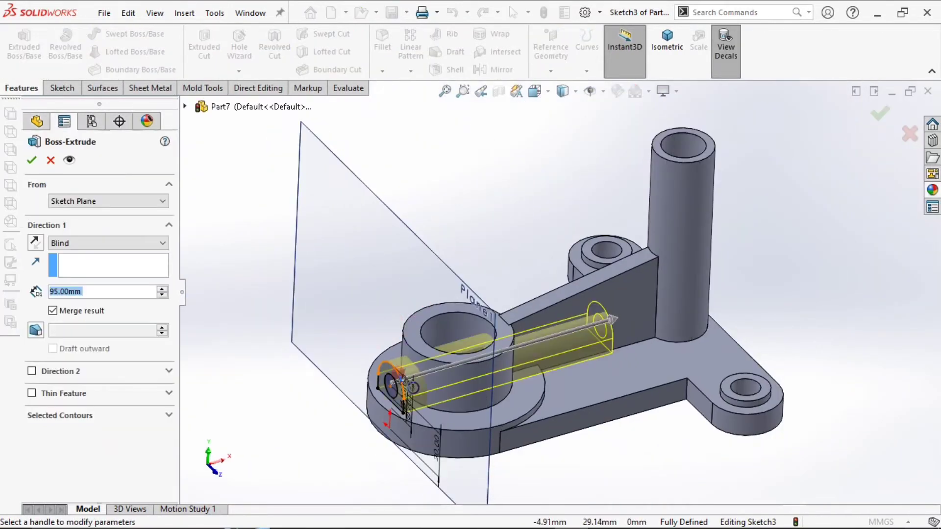
pyautogui.click(119, 245)
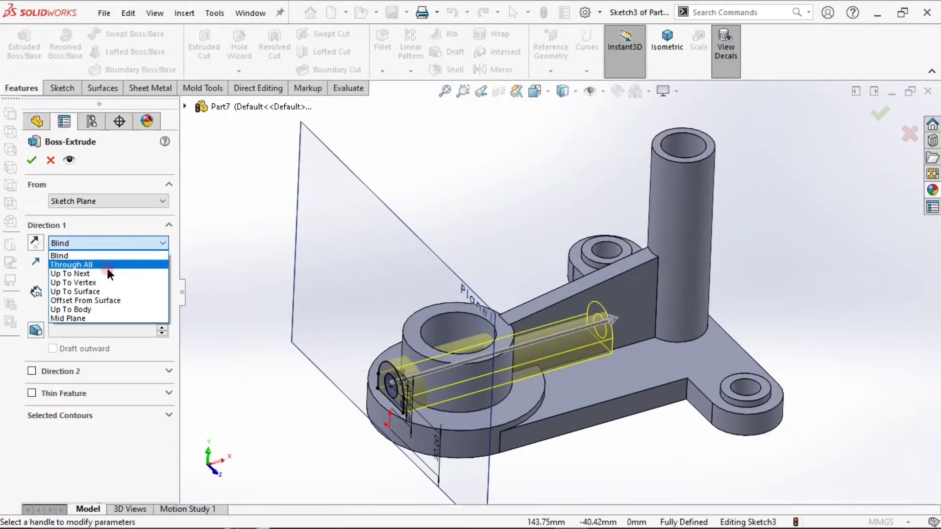
pyautogui.click(98, 296)
pyautogui.click(460, 378)
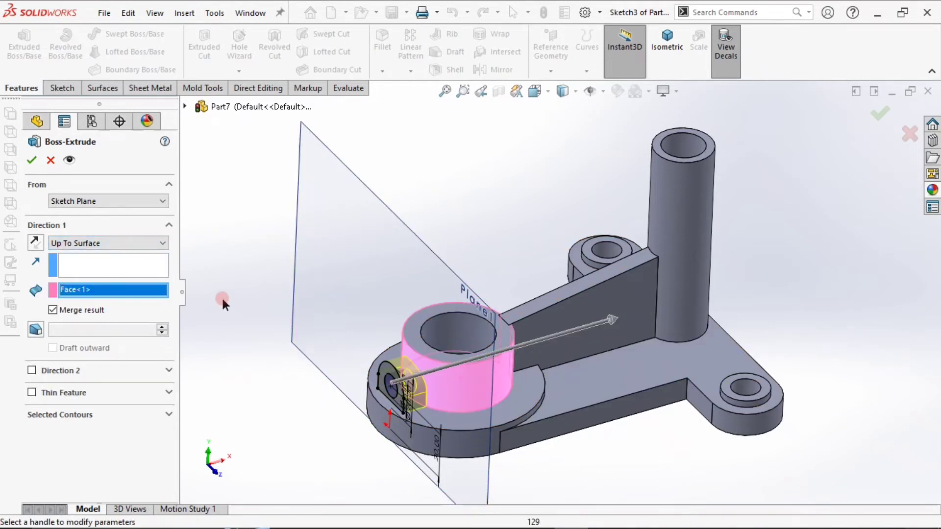
pyautogui.click(29, 158)
pyautogui.click(493, 219)
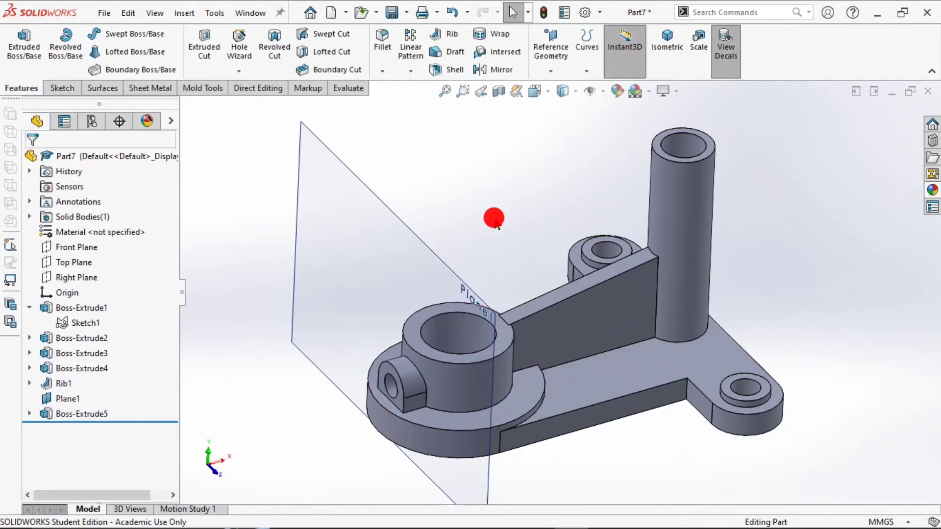
# Hide the offset reference plane Plane1 used for the side lug
pyautogui.moveTo(496, 223); pyautogui.dragTo(486, 219, button='middle')
pyautogui.click(338, 266)
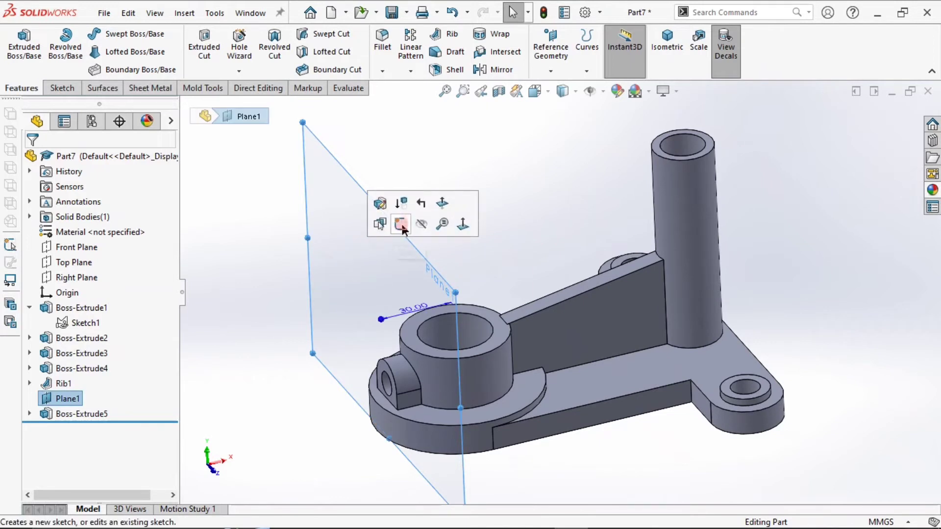
pyautogui.click(420, 220)
# Start a sketch on the short boss's top face and draw a circle of about 16.5 mm radius centred on the origin
pyautogui.moveTo(491, 214)
pyautogui.mouseDown(button='middle')
pyautogui.moveTo(479, 204)
pyautogui.moveTo(495, 231)
pyautogui.mouseUp(button='middle')
pyautogui.click(494, 312)
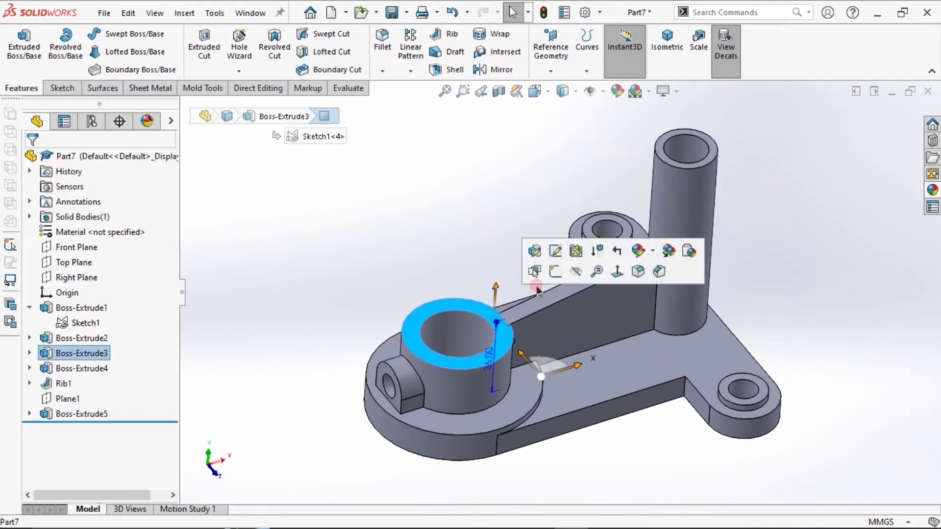
pyautogui.click(546, 263)
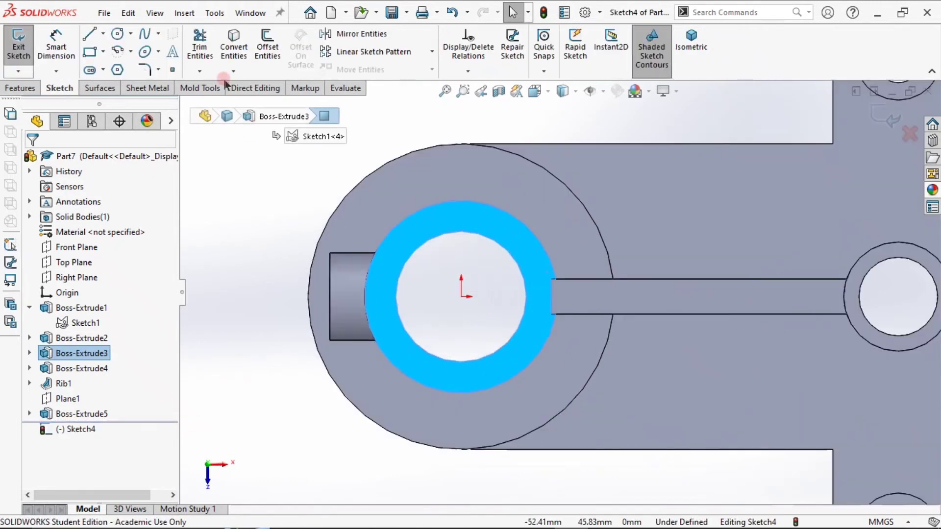
pyautogui.click(131, 33)
pyautogui.click(132, 52)
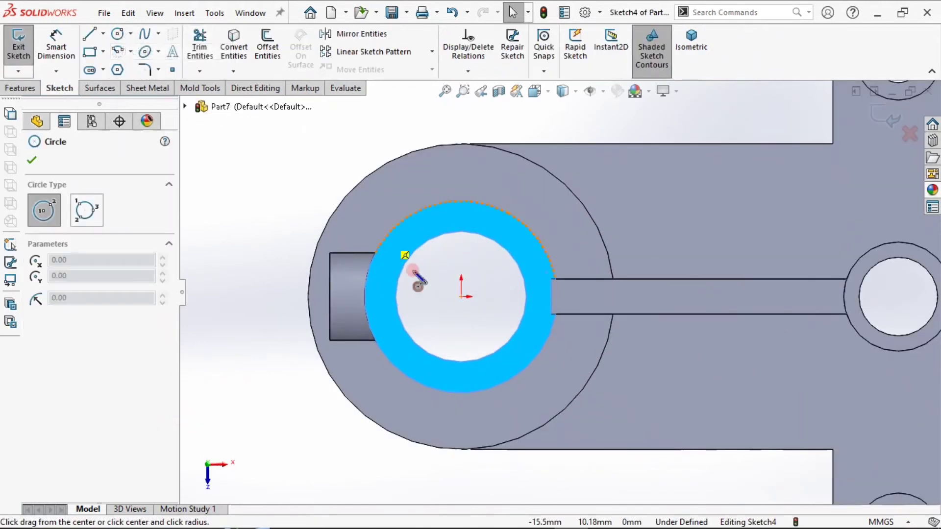
pyautogui.click(461, 296)
pyautogui.click(507, 253)
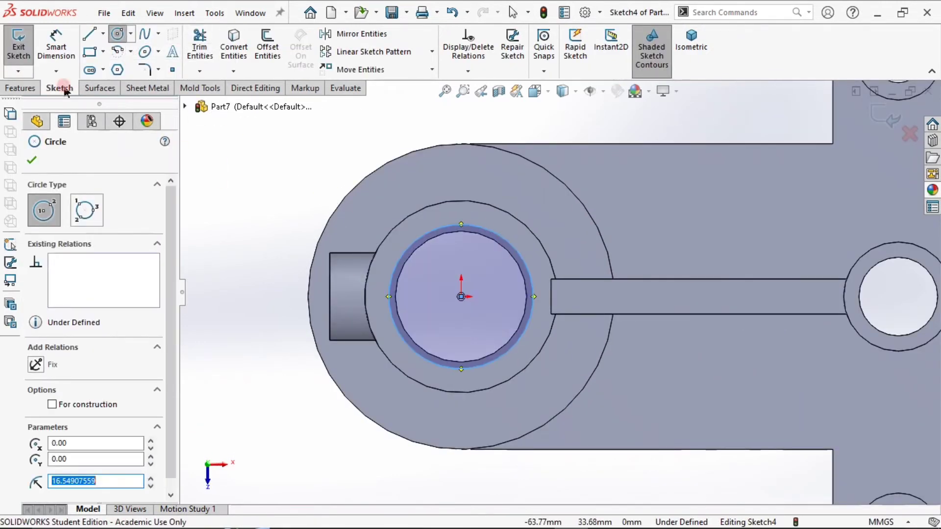
# Dimension the new circle on the short boss with a diameter of 24 mm
pyautogui.click(56, 46)
pyautogui.click(412, 247)
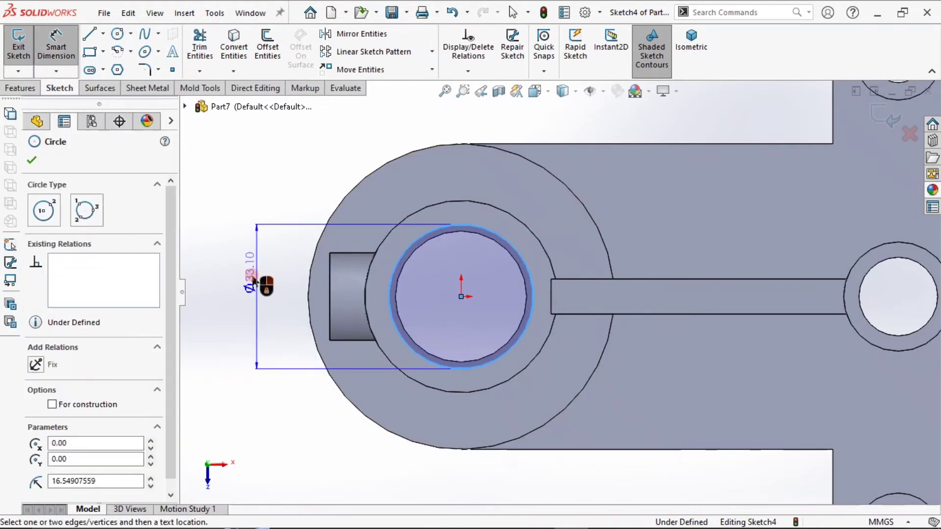
pyautogui.click(249, 273)
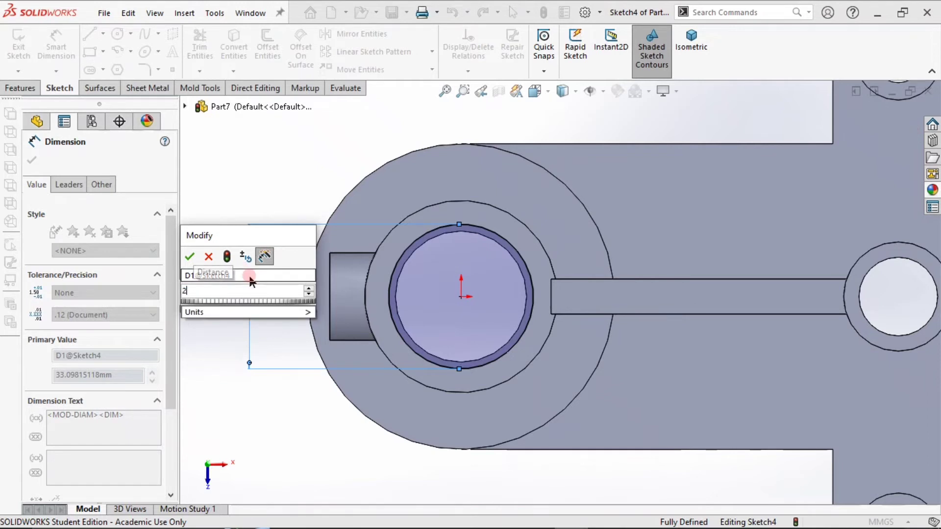
pyautogui.press('Escape')
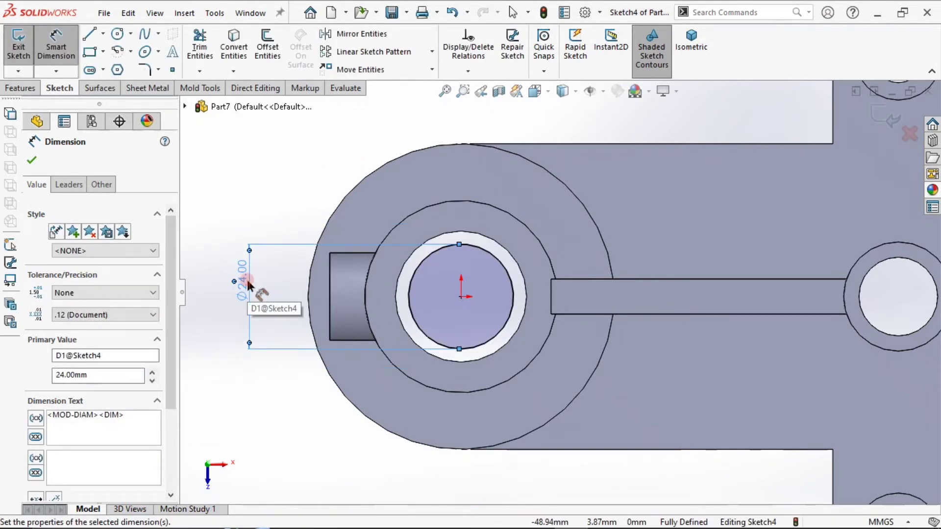
pyautogui.doubleClick(247, 283)
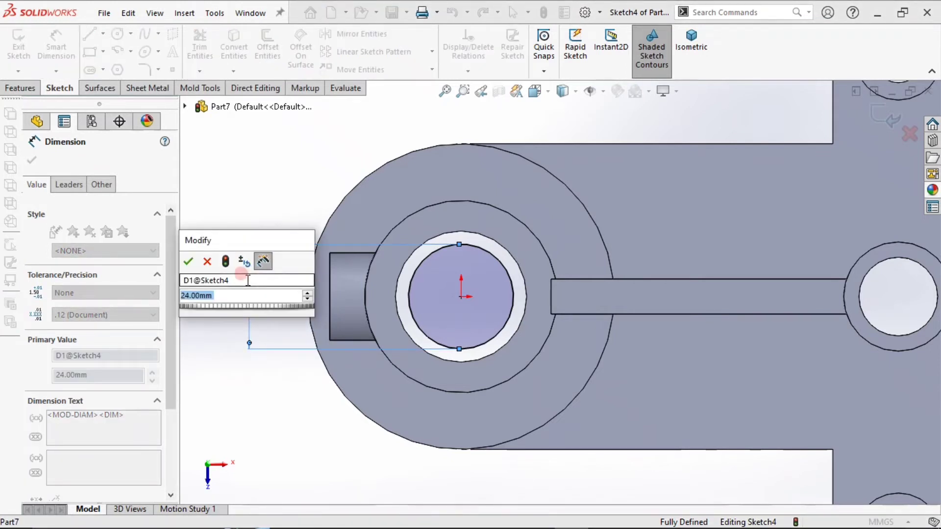
pyautogui.click(194, 262)
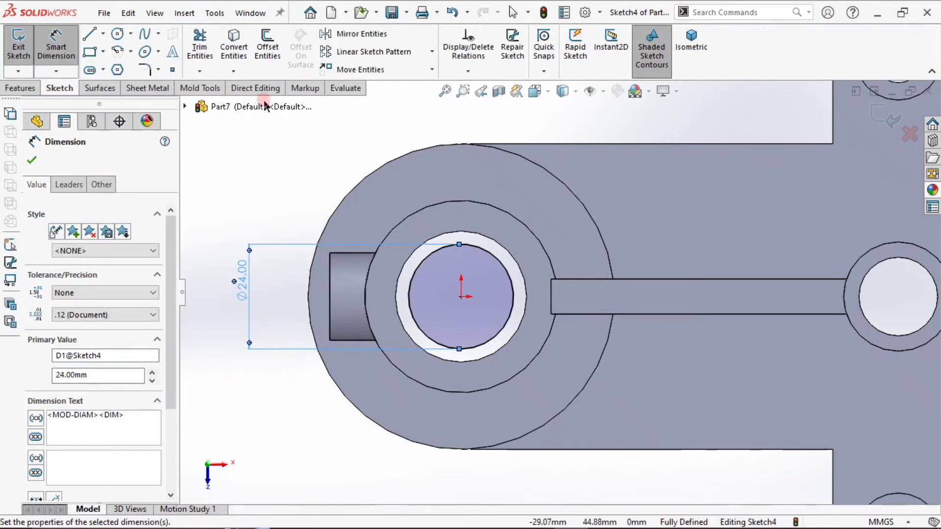
pyautogui.press('Escape')
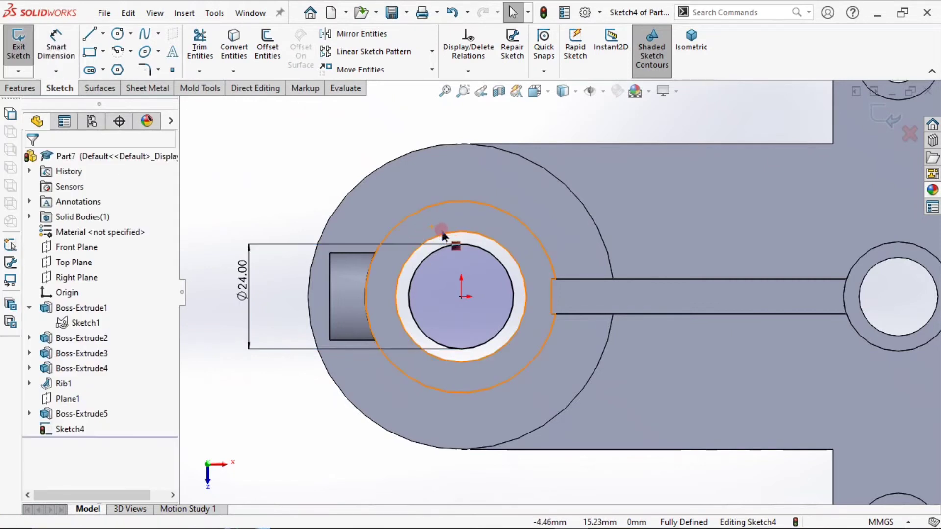
# Convert the short boss's bore edge into the sketch and extrude the ring downward, Up To Surface, to the base's bottom face
pyautogui.click(238, 47)
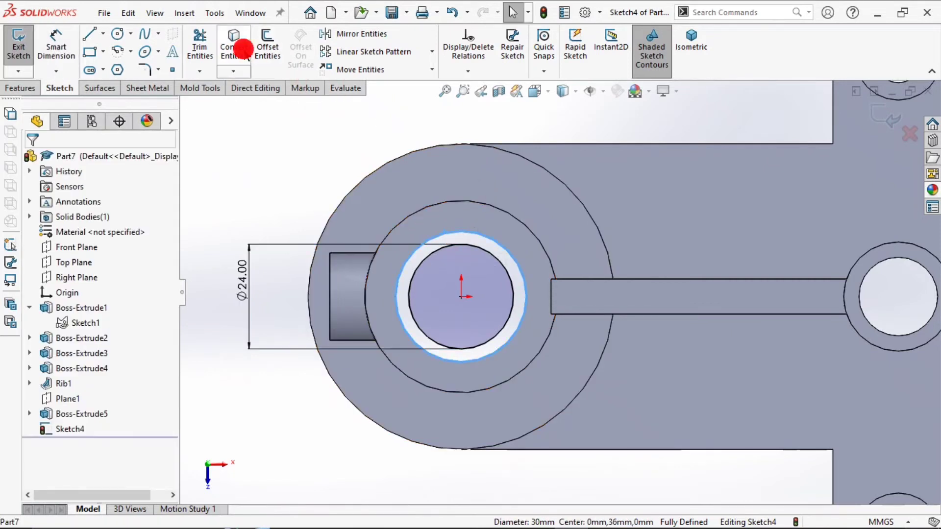
pyautogui.click(20, 88)
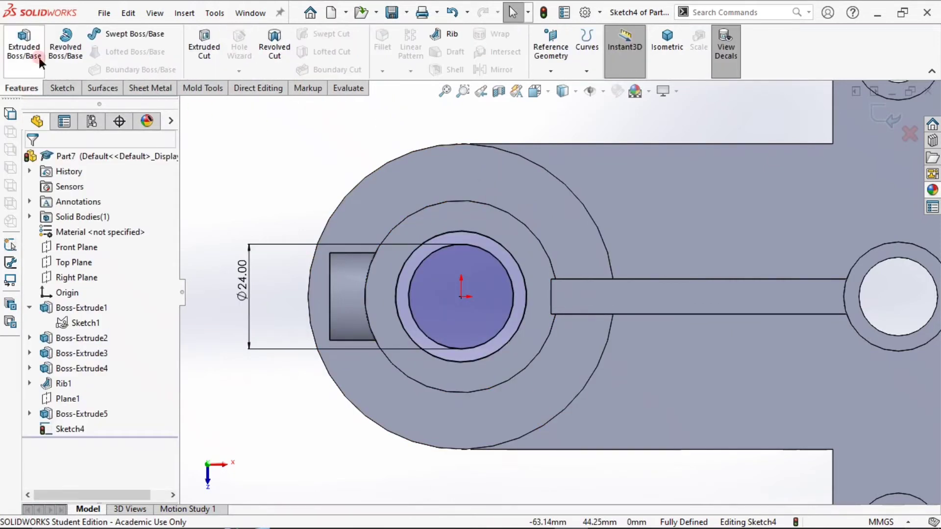
pyautogui.hotkey('ctrl', '7')
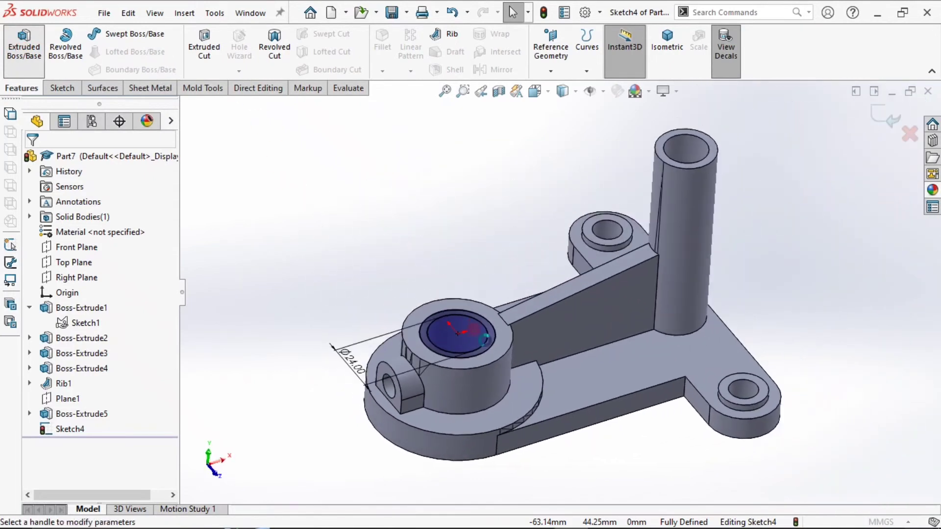
pyautogui.scroll(-6, 487, 343)
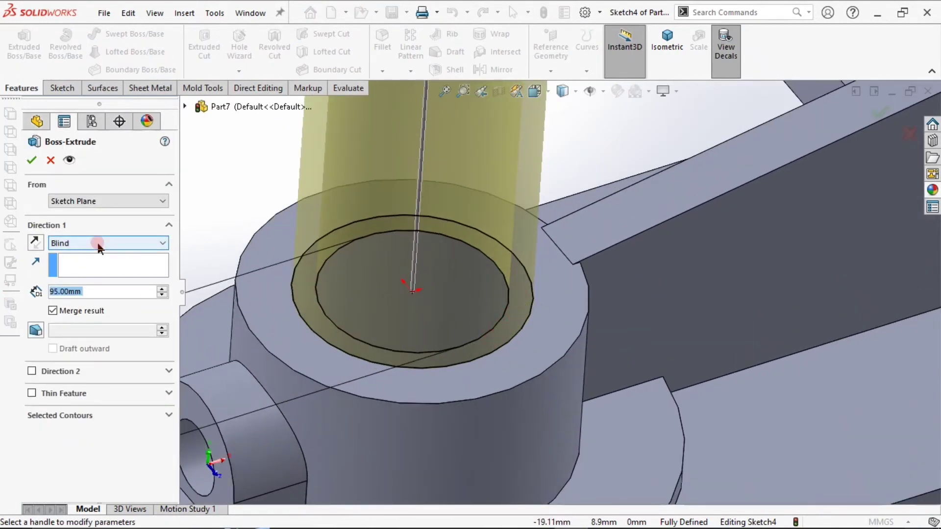
pyautogui.click(40, 245)
pyautogui.click(99, 201)
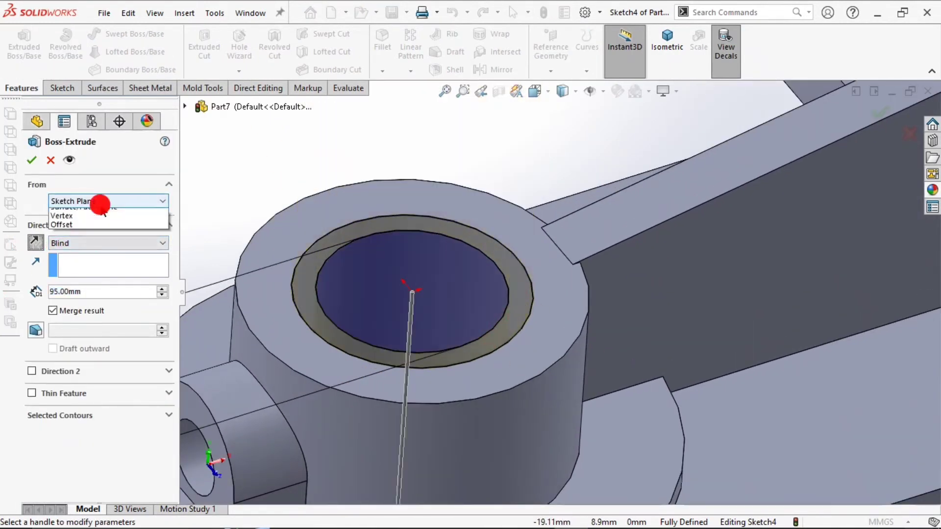
pyautogui.click(32, 244)
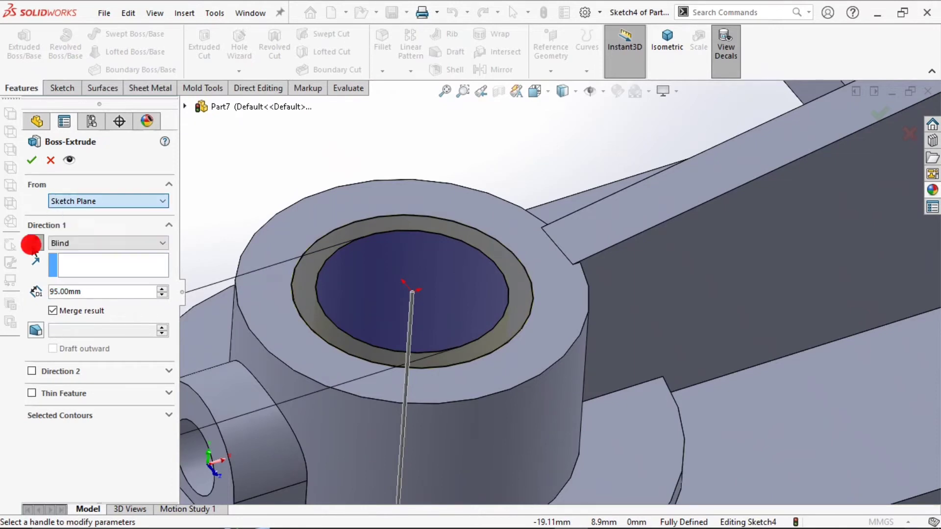
pyautogui.click(82, 247)
pyautogui.click(92, 282)
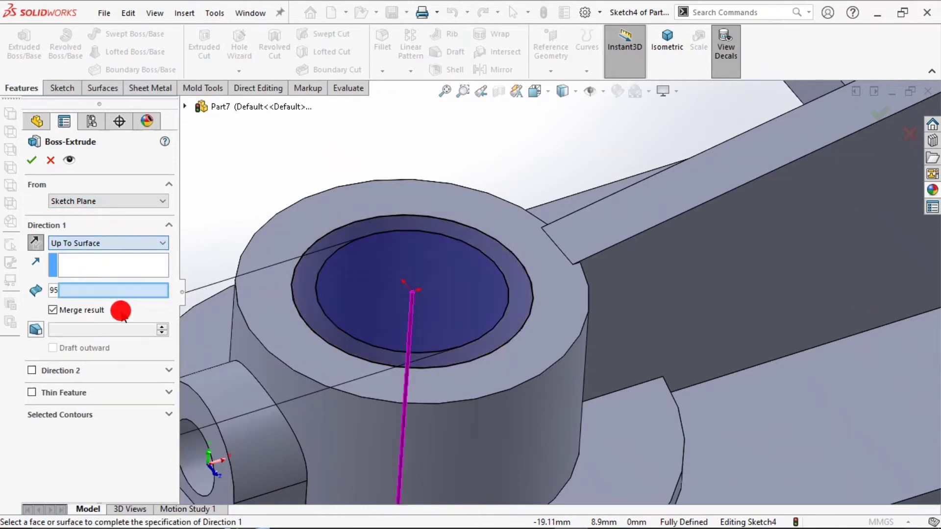
pyautogui.scroll(3, 378, 353)
pyautogui.moveTo(377, 353); pyautogui.dragTo(503, 341, button='middle')
pyautogui.click(545, 269)
pyautogui.scroll(4, 502, 342)
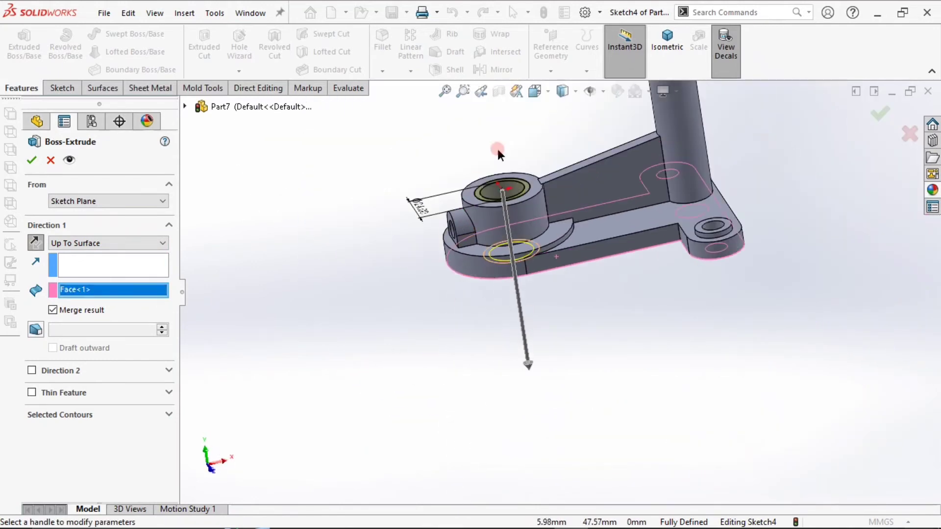
# Start the ring extrusion from an offset of 10 mm below the sketch plane and complete the feature
pyautogui.scroll(-4, 498, 149)
pyautogui.click(105, 243)
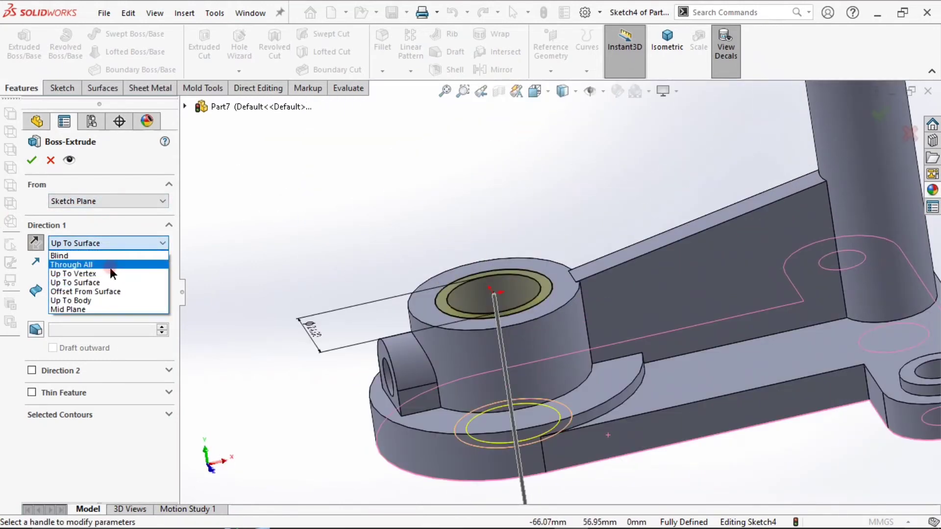
pyautogui.click(111, 244)
pyautogui.click(133, 200)
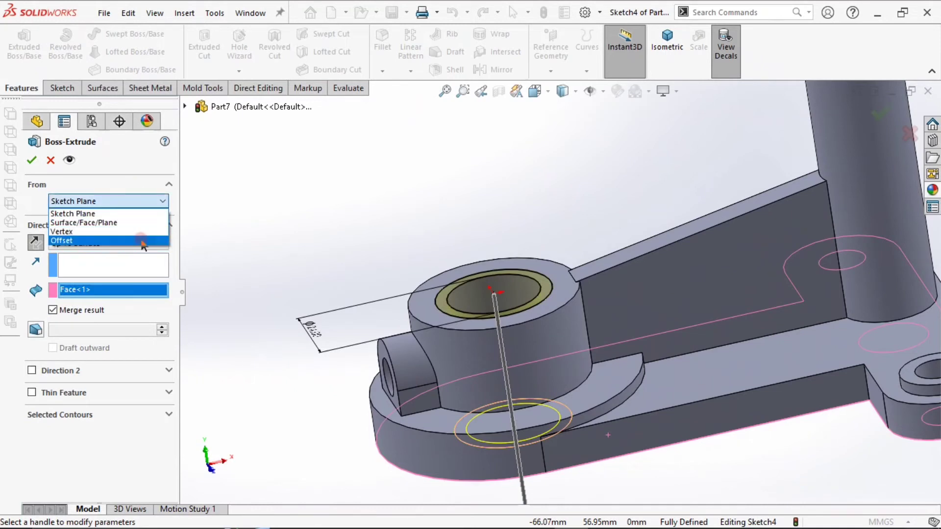
pyautogui.click(140, 238)
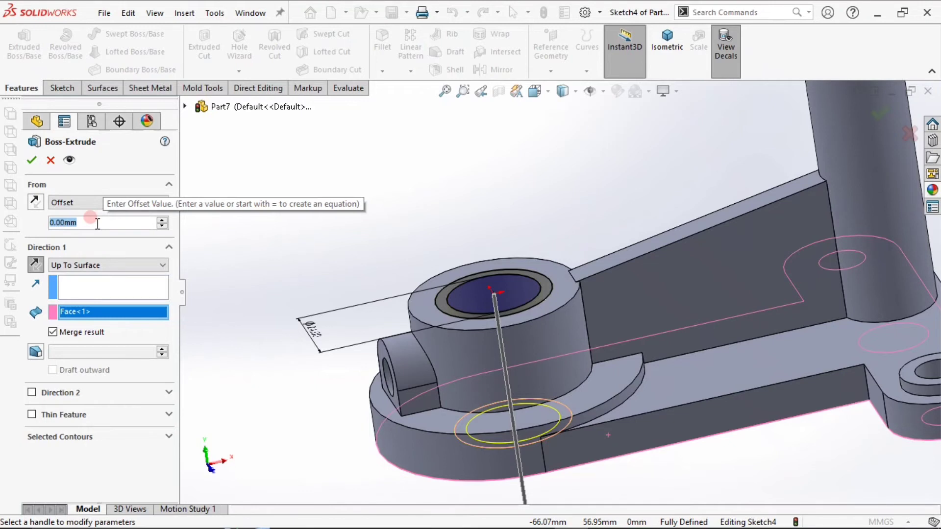
pyautogui.write('10')
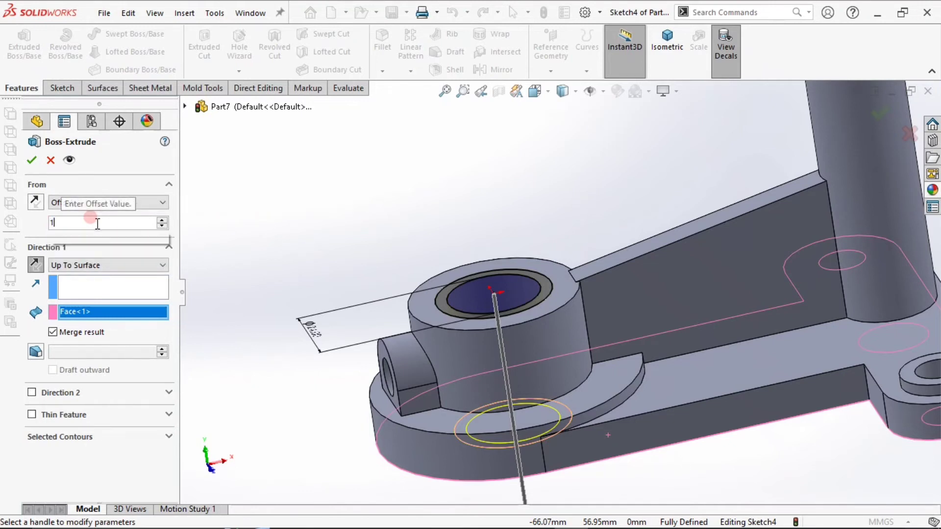
pyautogui.press('Return')
pyautogui.click(36, 202)
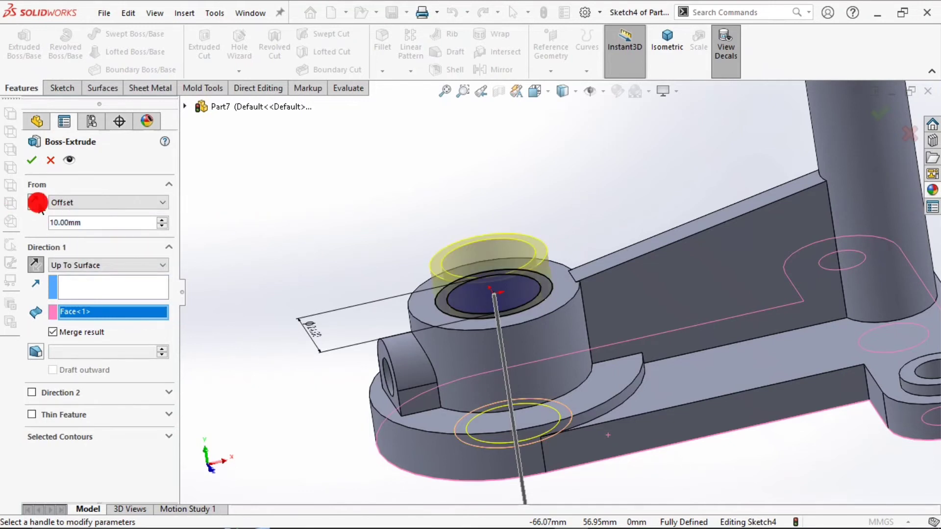
pyautogui.click(33, 160)
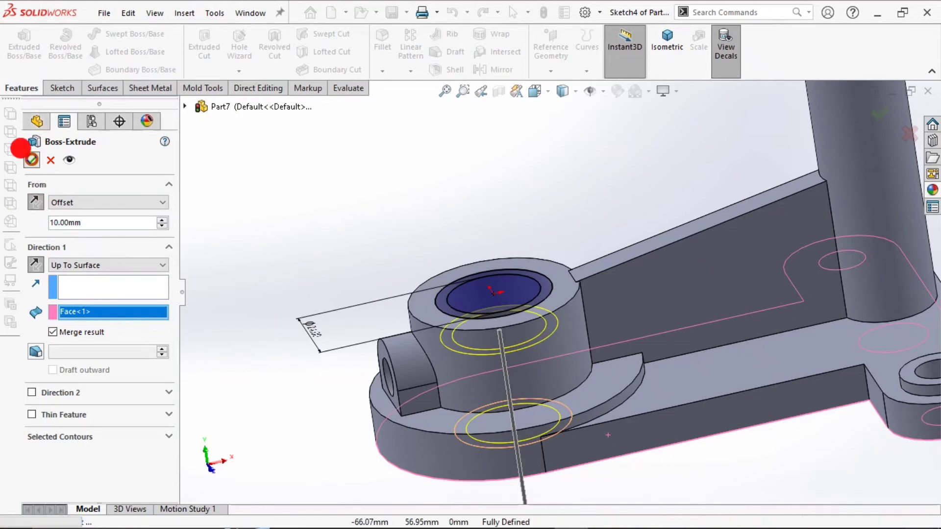
# Apply the polished gold metal appearance to the entire part
pyautogui.moveTo(487, 154); pyautogui.dragTo(506, 298, button='middle')
pyautogui.scroll(4, 552, 285)
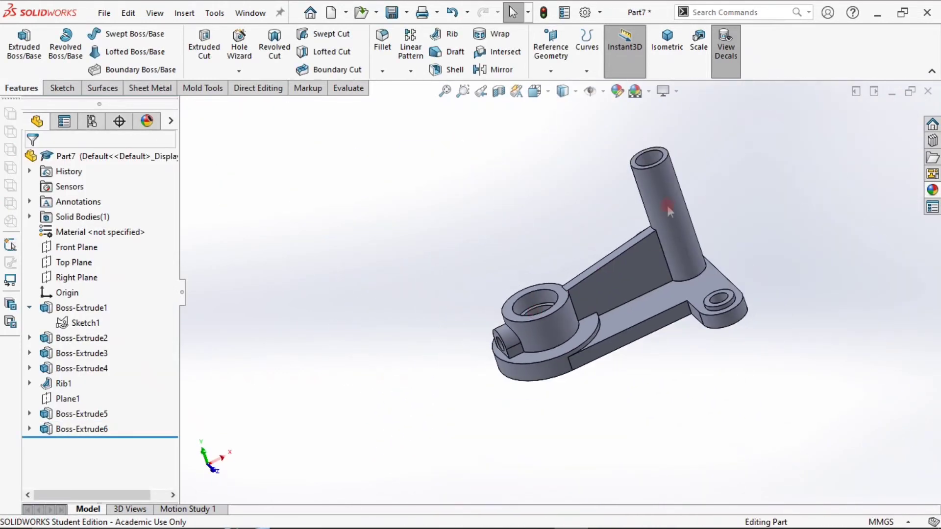
pyautogui.scroll(-2, 687, 166)
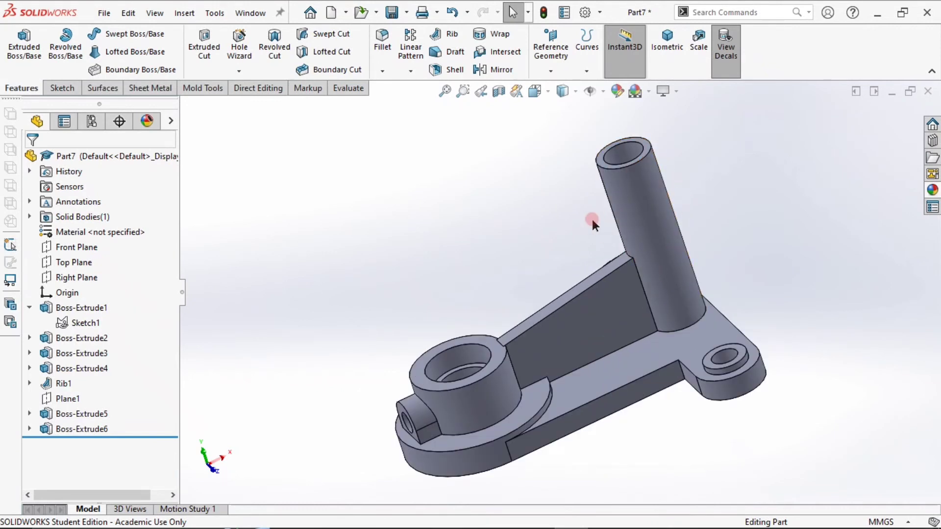
pyautogui.click(665, 50)
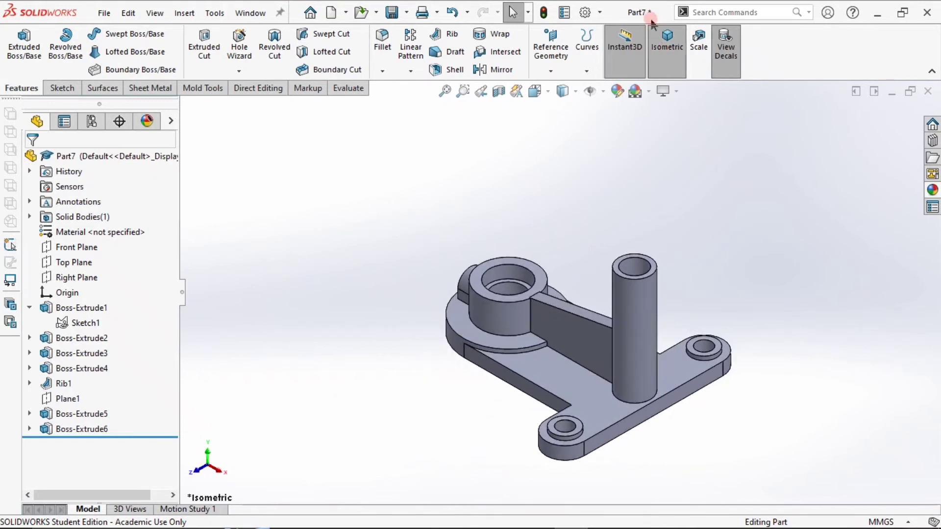
pyautogui.moveTo(675, 241); pyautogui.dragTo(609, 323, button='middle')
pyautogui.scroll(-4, 590, 292)
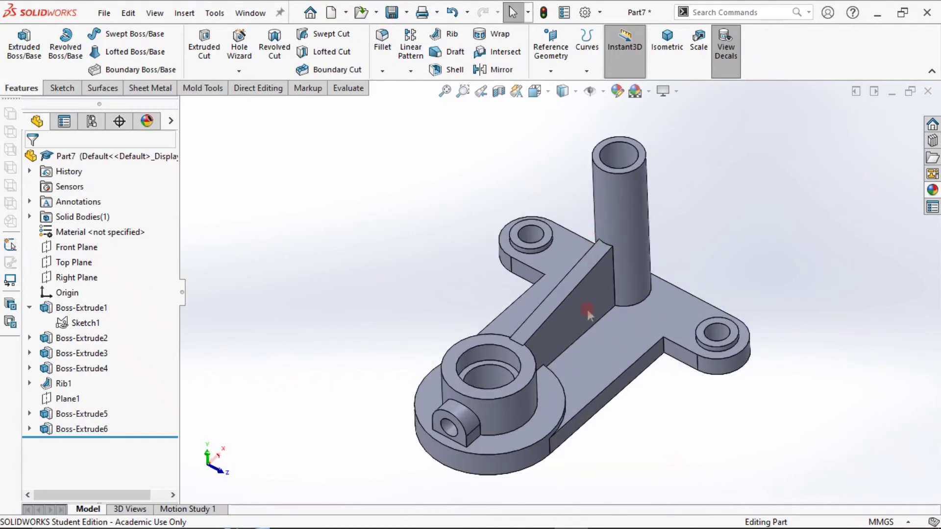
pyautogui.click(933, 190)
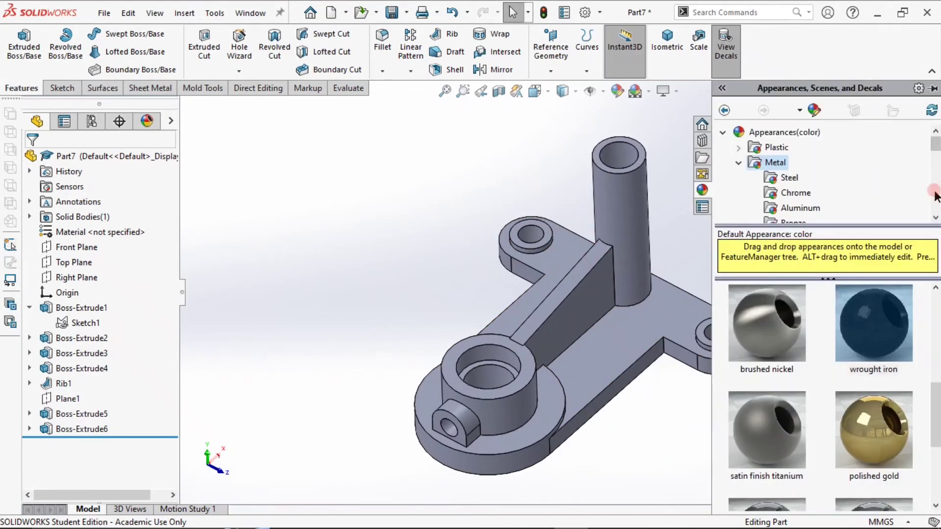
pyautogui.moveTo(865, 420); pyautogui.dragTo(621, 291)
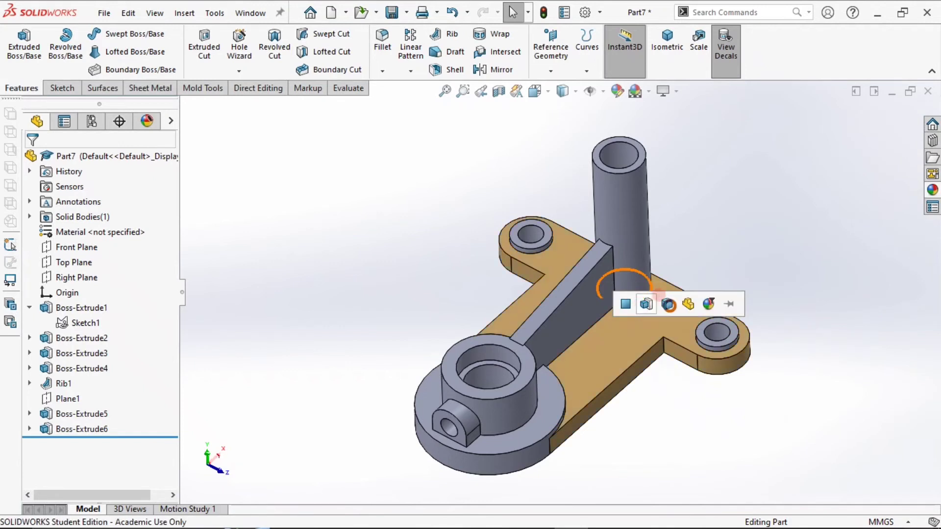
pyautogui.click(688, 305)
pyautogui.click(711, 236)
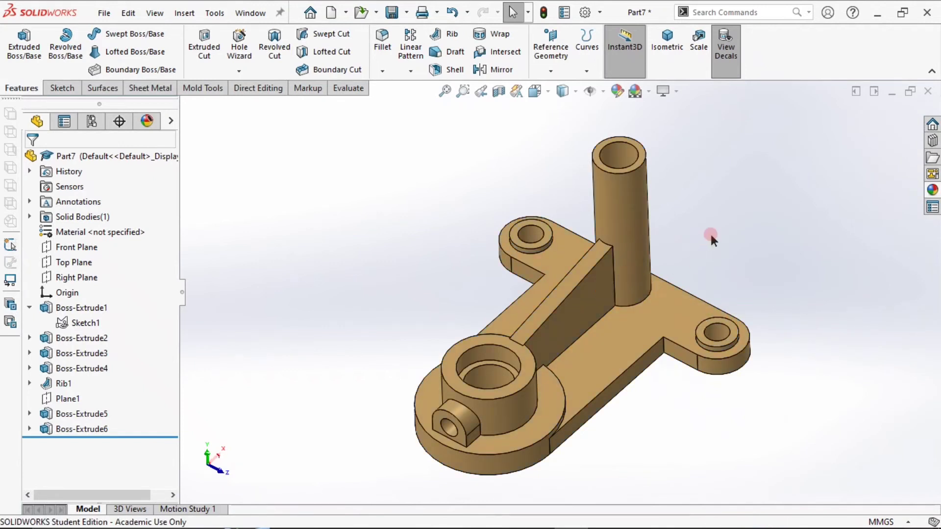
# Apply the wrought iron appearance to the tall cylindrical boss and to the short boss feature
pyautogui.click(930, 192)
pyautogui.moveTo(874, 329); pyautogui.dragTo(648, 239)
pyautogui.click(626, 240)
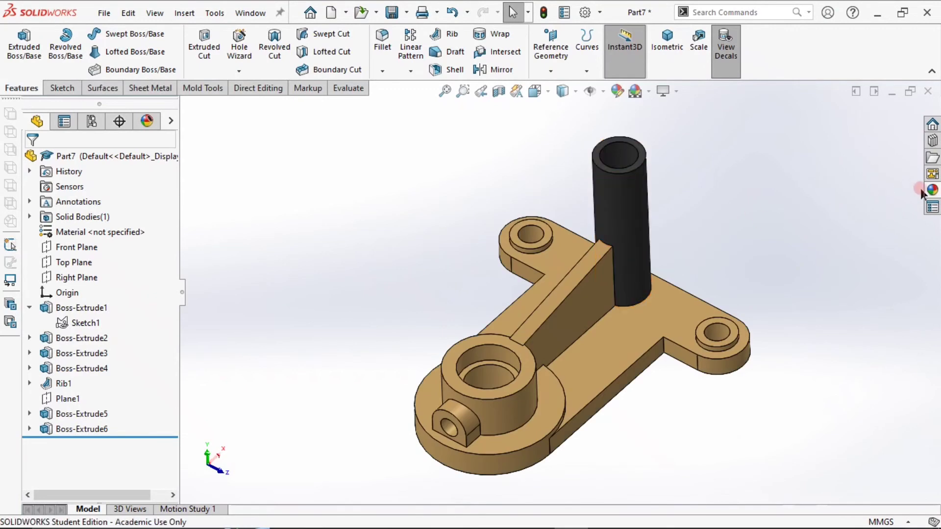
pyautogui.click(922, 192)
pyautogui.moveTo(870, 335); pyautogui.dragTo(512, 403)
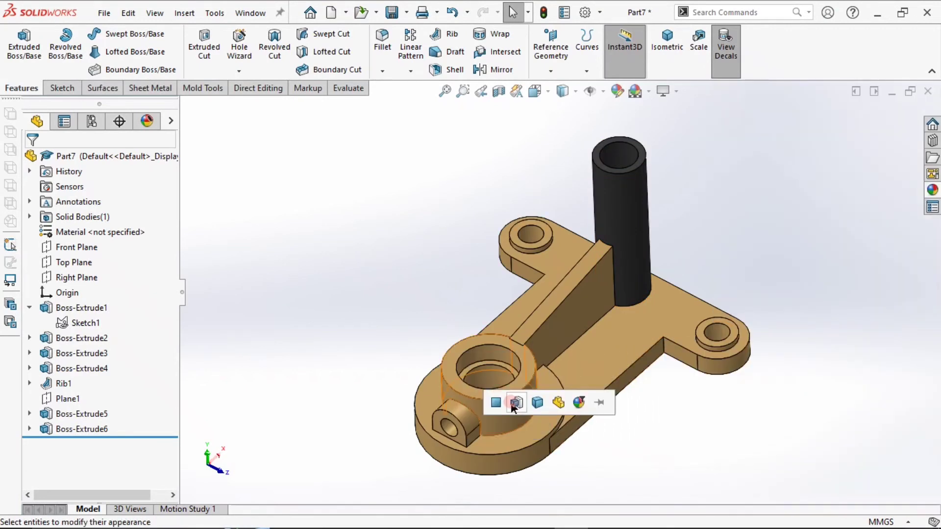
pyautogui.click(511, 404)
# Apply the wrought iron appearance to the feature containing the raised pads around the two mounting holes
pyautogui.click(933, 191)
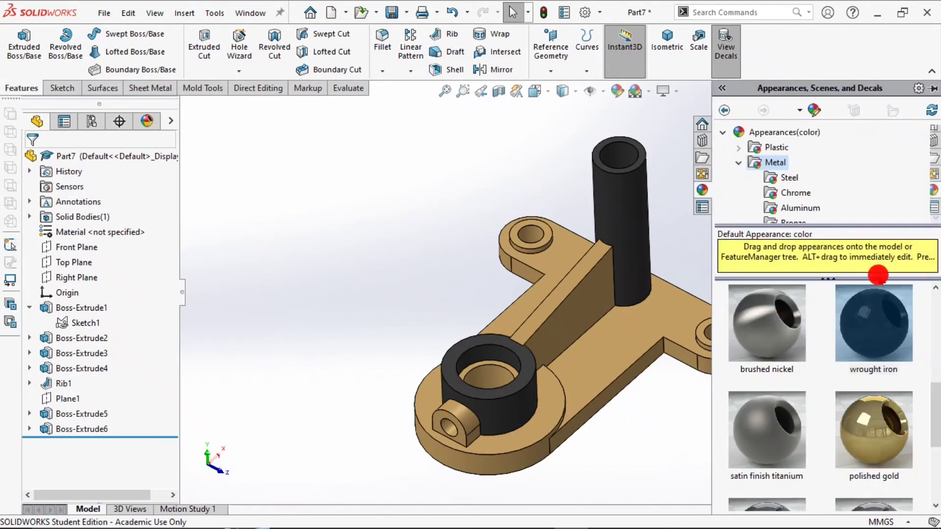
pyautogui.moveTo(878, 273); pyautogui.dragTo(544, 249)
pyautogui.click(547, 250)
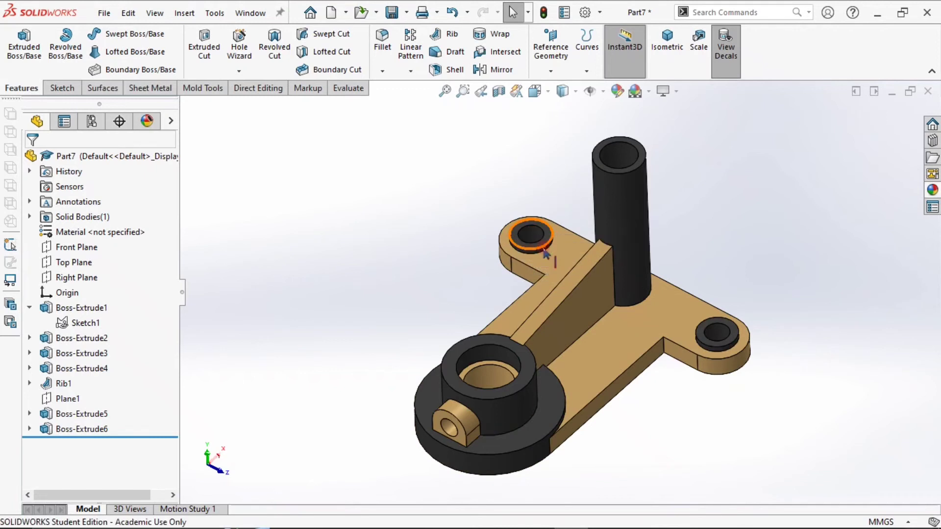
# Apply the polished gold appearance to the top and side faces of the round base disc under the short boss
pyautogui.click(922, 198)
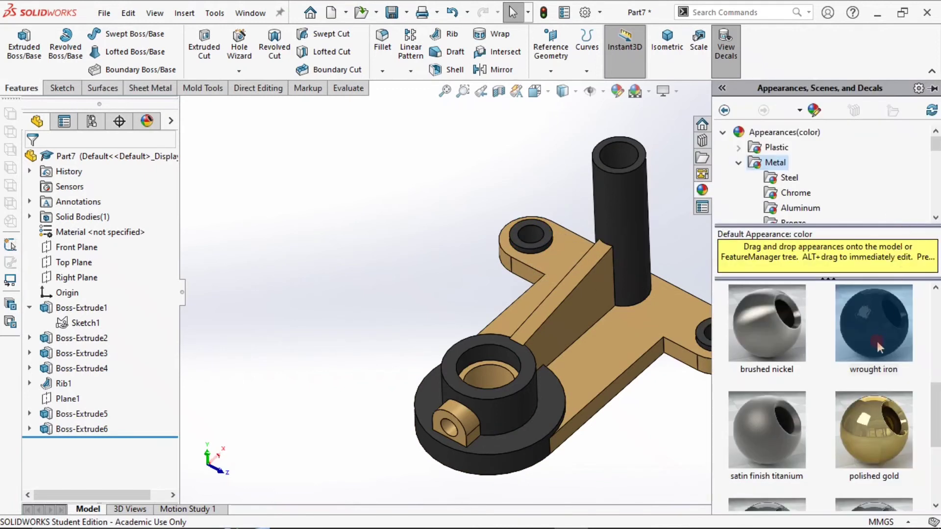
pyautogui.moveTo(873, 430); pyautogui.dragTo(513, 433)
pyautogui.click(934, 191)
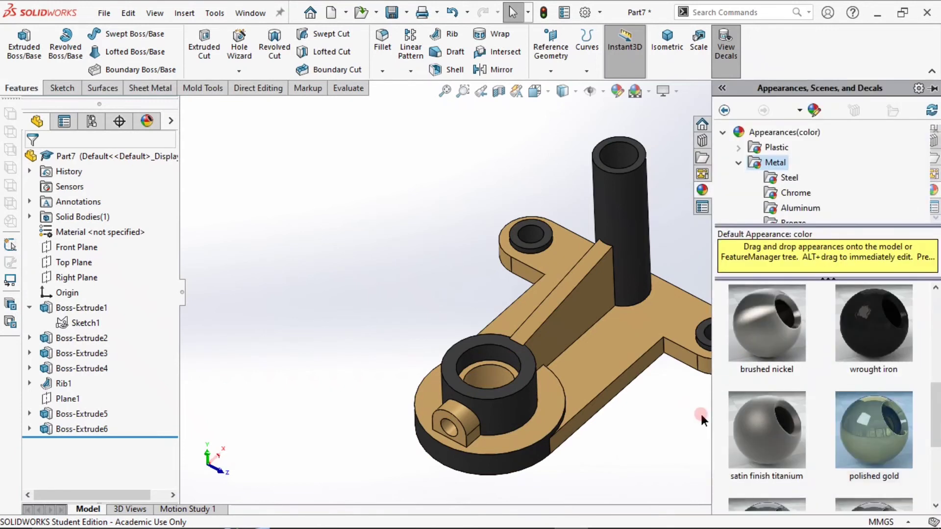
pyautogui.moveTo(847, 419); pyautogui.dragTo(472, 456)
pyautogui.click(475, 459)
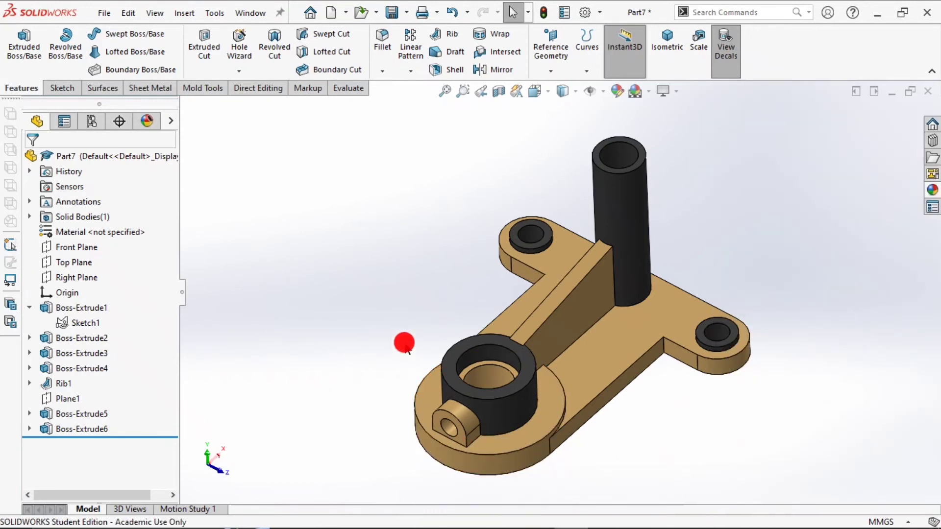
# Apply the wrought iron appearance to the rib's sloped top face and to the whole arched side lug feature
pyautogui.click(934, 191)
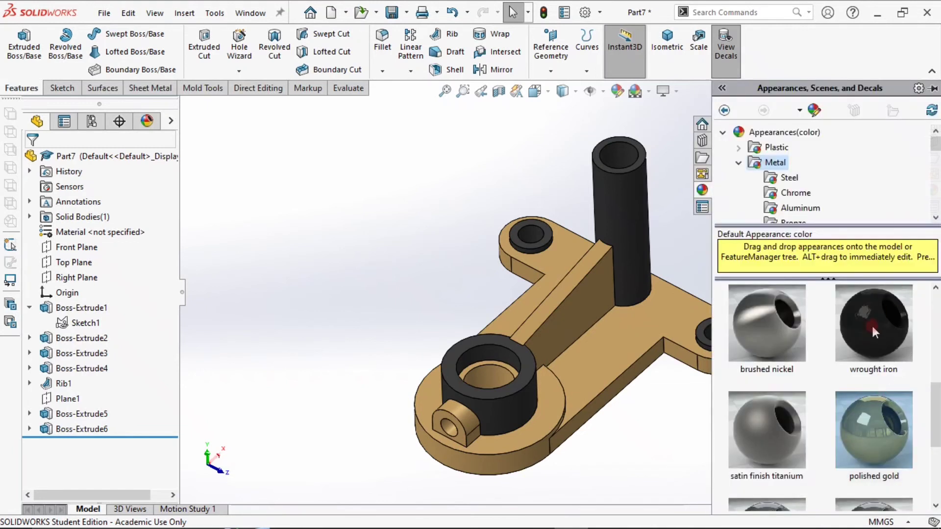
pyautogui.moveTo(872, 324); pyautogui.dragTo(576, 284)
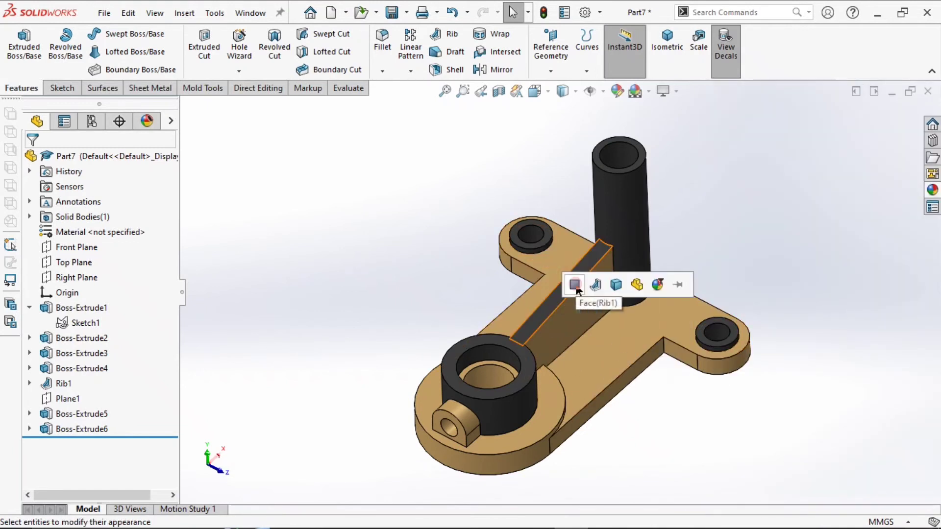
pyautogui.click(578, 283)
pyautogui.click(932, 190)
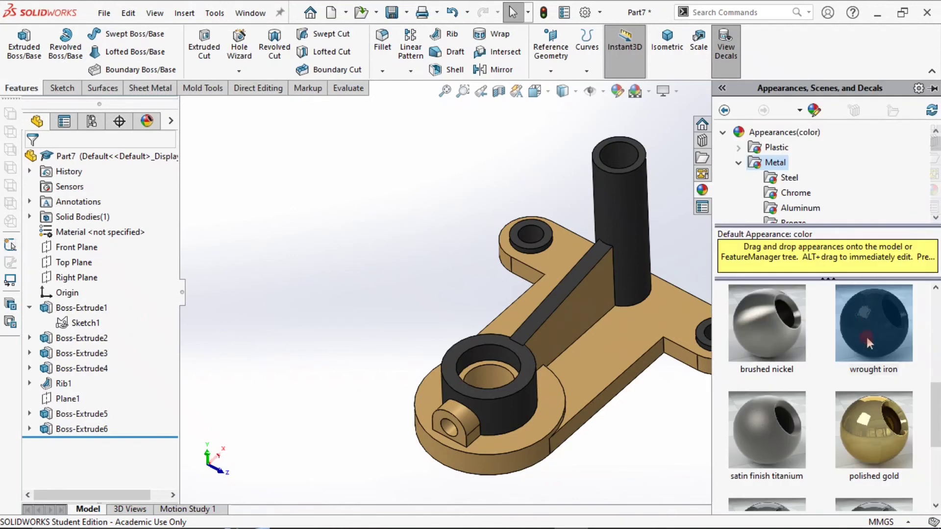
pyautogui.moveTo(872, 336); pyautogui.dragTo(466, 425)
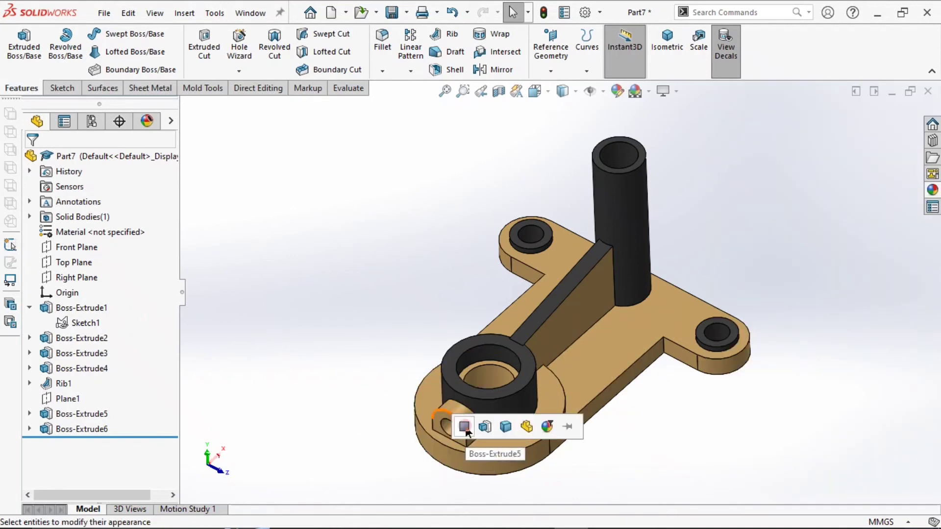
pyautogui.click(484, 426)
pyautogui.click(352, 320)
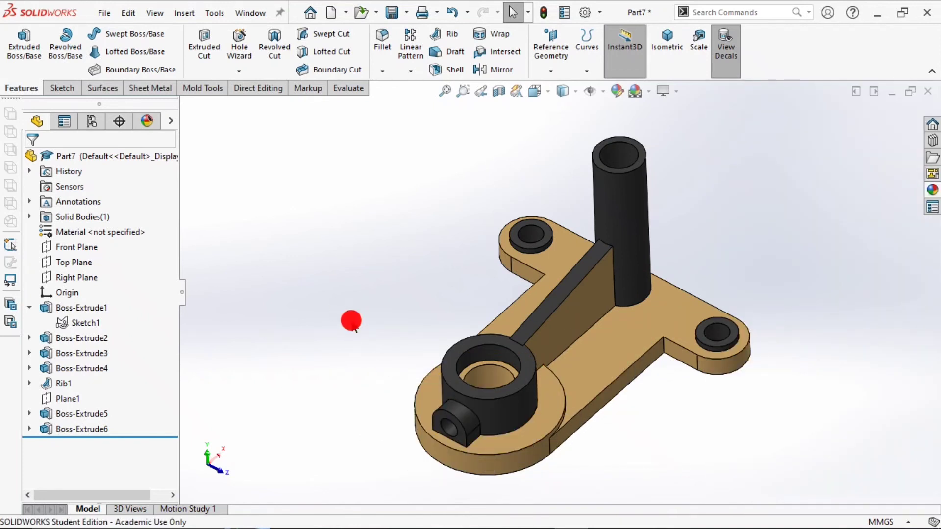
# Apply the polished gold appearance to the short boss's annular top face
pyautogui.moveTo(664, 418); pyautogui.dragTo(620, 460, button='middle')
pyautogui.moveTo(596, 254); pyautogui.dragTo(532, 270, button='middle')
pyautogui.click(931, 189)
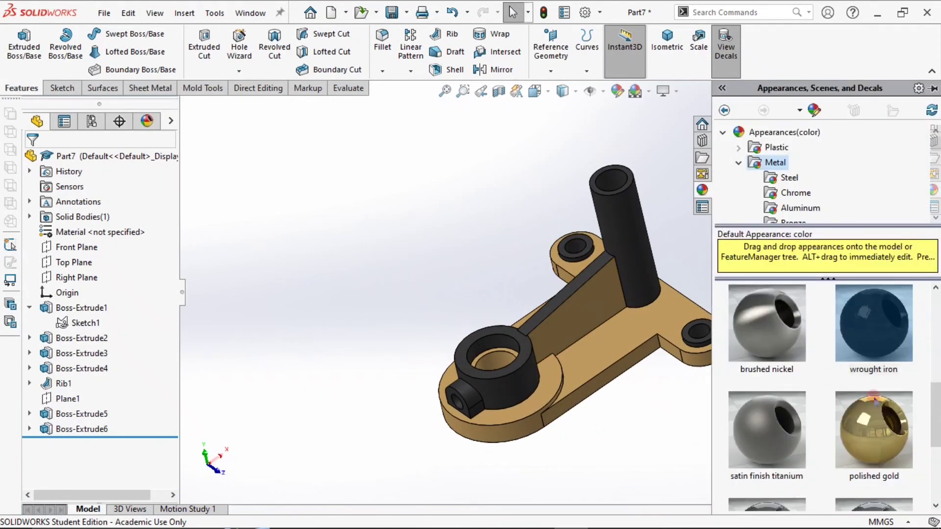
pyautogui.moveTo(875, 426); pyautogui.dragTo(505, 344)
pyautogui.click(431, 282)
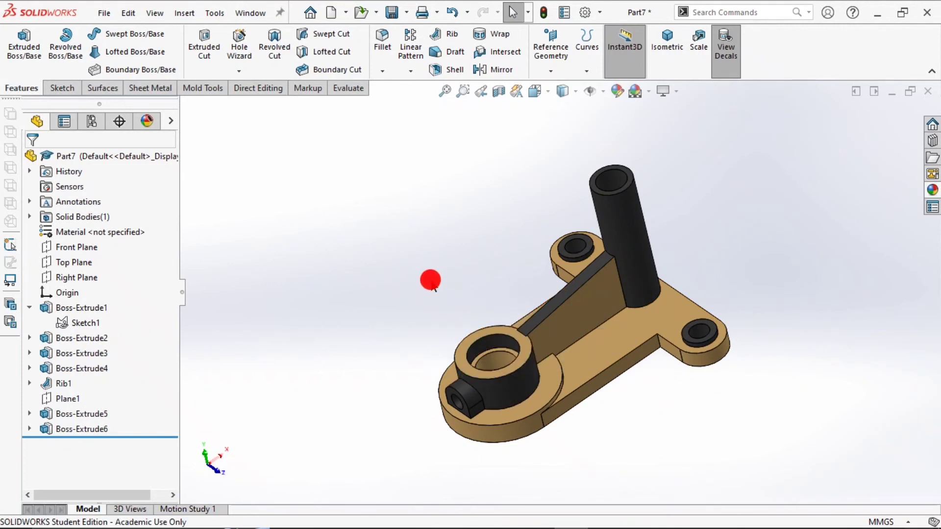
pyautogui.scroll(-3, 503, 334)
pyautogui.click(933, 190)
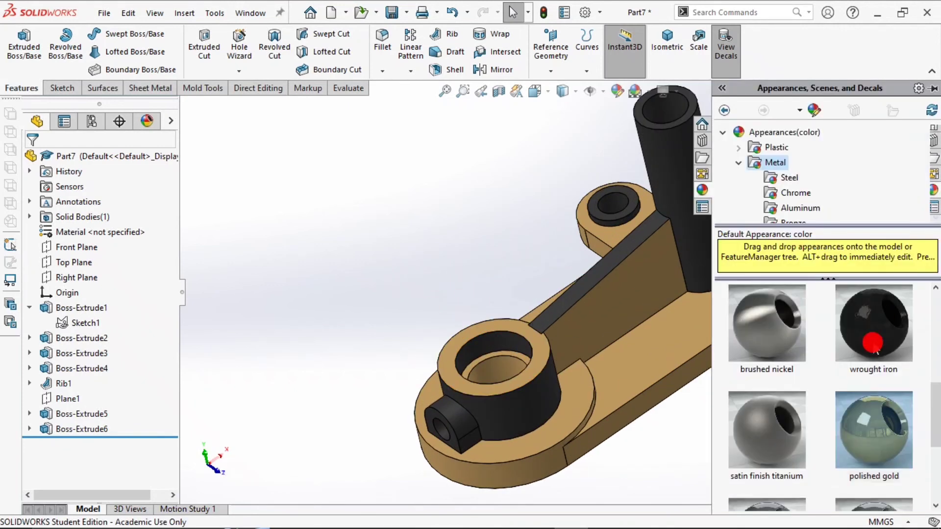
pyautogui.moveTo(875, 327); pyautogui.dragTo(655, 360)
pyautogui.click(654, 358)
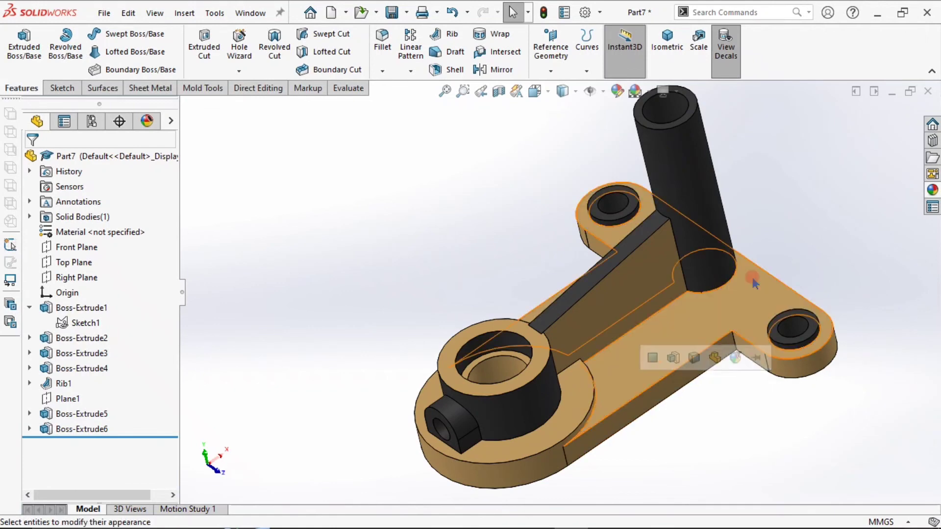
# Apply the wrought iron appearance to the top face of the round base disc around the short boss
pyautogui.click(932, 190)
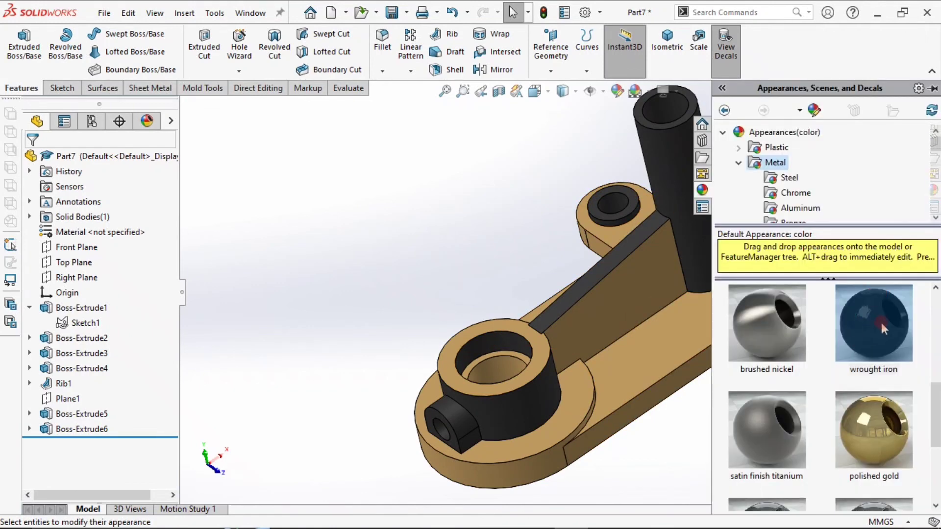
pyautogui.moveTo(881, 319); pyautogui.dragTo(577, 391)
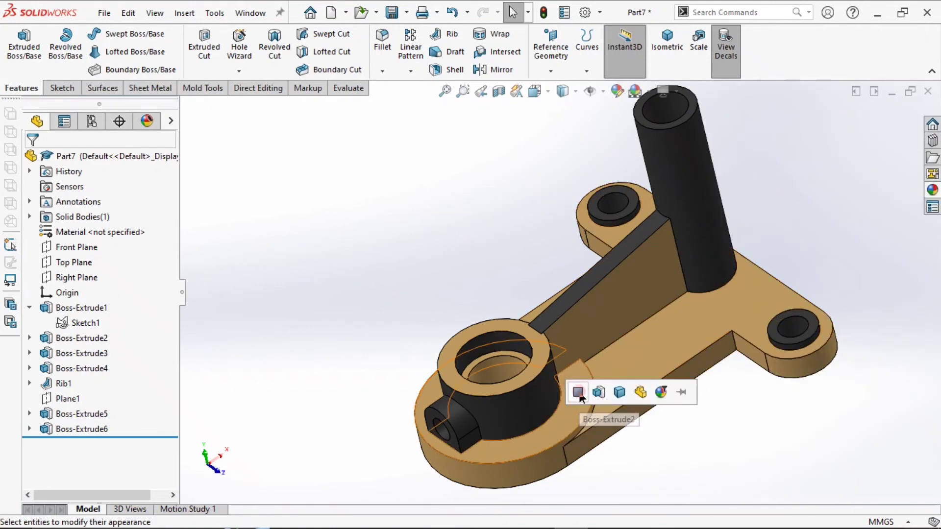
pyautogui.click(576, 390)
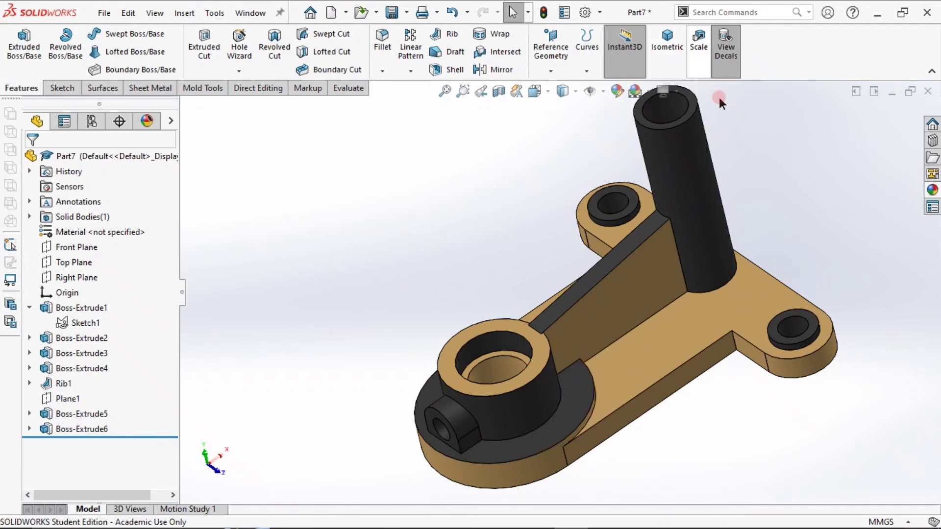
# Apply the polished gold appearance to the arched front face of the side lug
pyautogui.click(932, 190)
pyautogui.moveTo(872, 431); pyautogui.dragTo(457, 443)
pyautogui.click(356, 370)
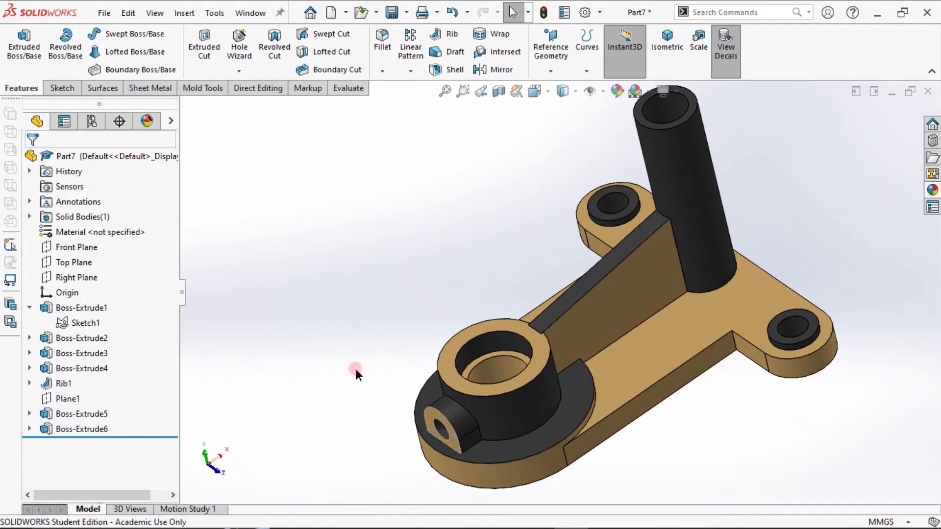
# Examine the coloured bracket in the isometric view and from the side lug's side
pyautogui.click(668, 54)
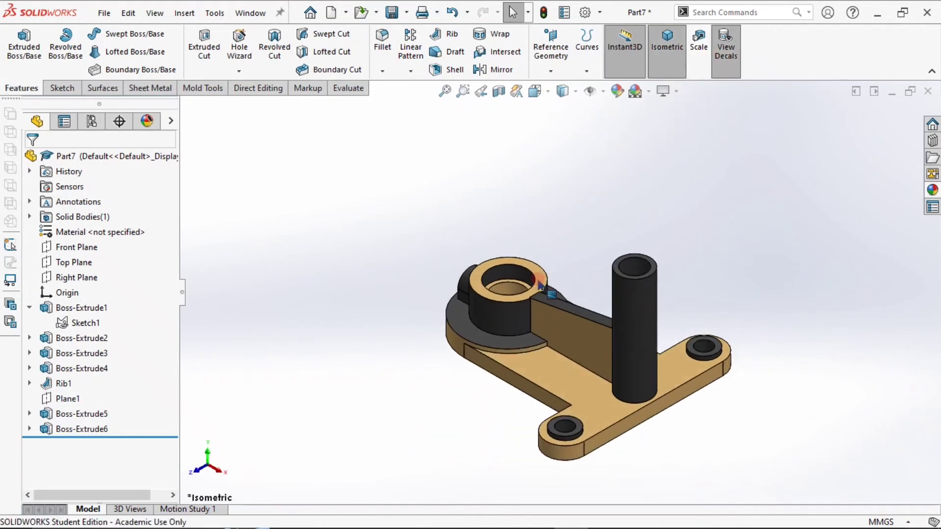
pyautogui.moveTo(542, 286); pyautogui.dragTo(582, 434, button='middle')
pyautogui.scroll(-3, 543, 260)
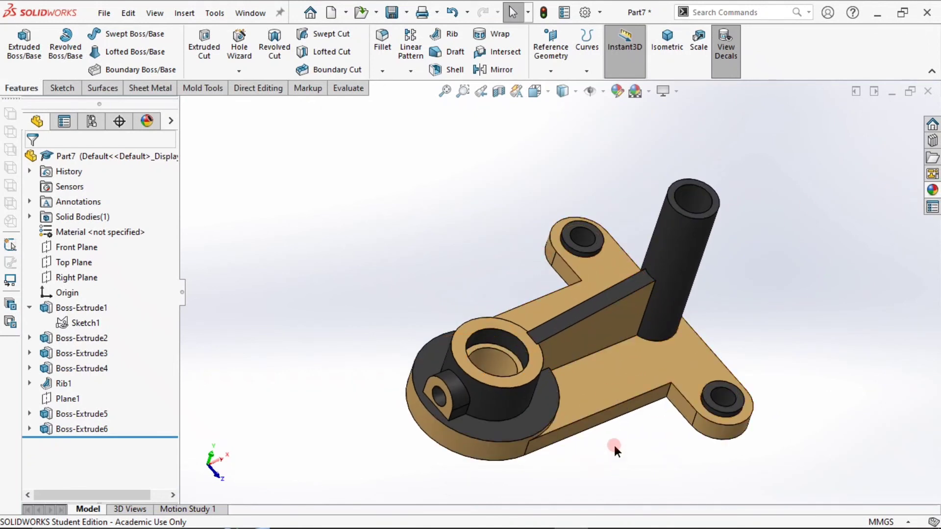
pyautogui.moveTo(466, 263); pyautogui.dragTo(474, 403, button='middle')
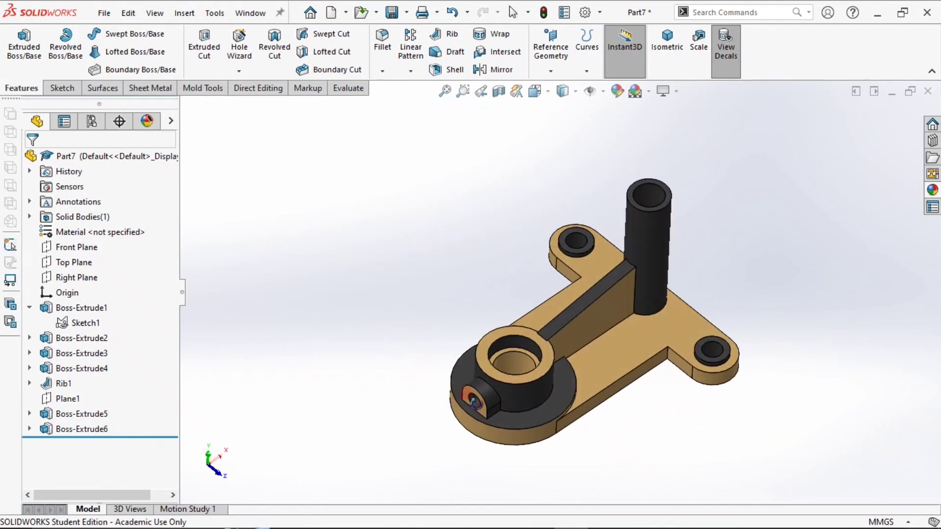
pyautogui.scroll(-3, 559, 316)
pyautogui.scroll(2, 631, 473)
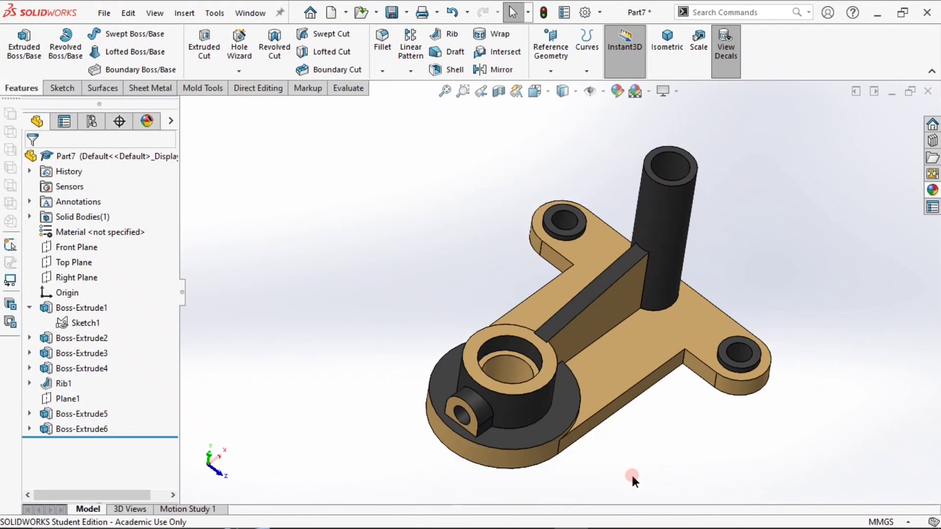